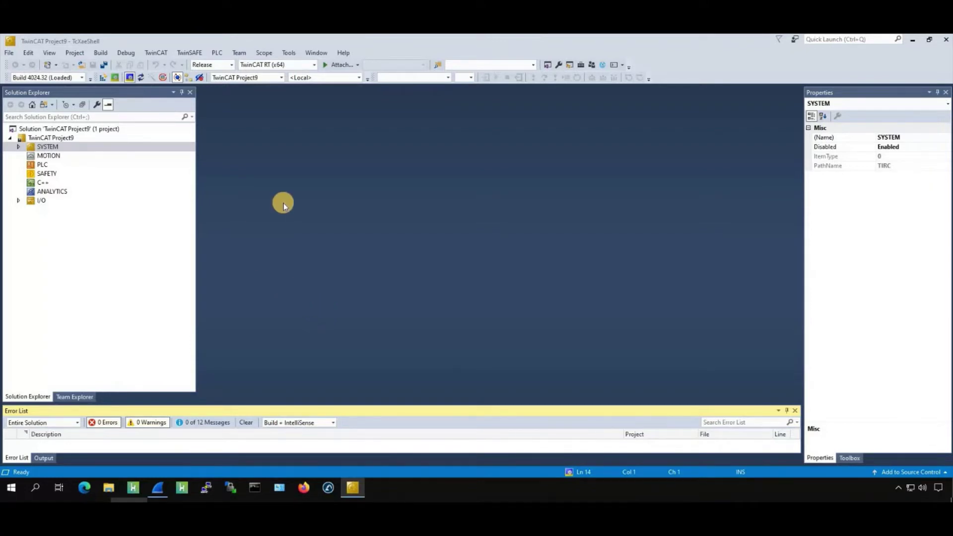
- Add an EtherNet/IP Adapter (Slave) device under I/O Devices and assign it to the usb_xhci 2 (ASIX AX88179) network adapter
{"action": "left_click", "coordinate": [17, 202]}
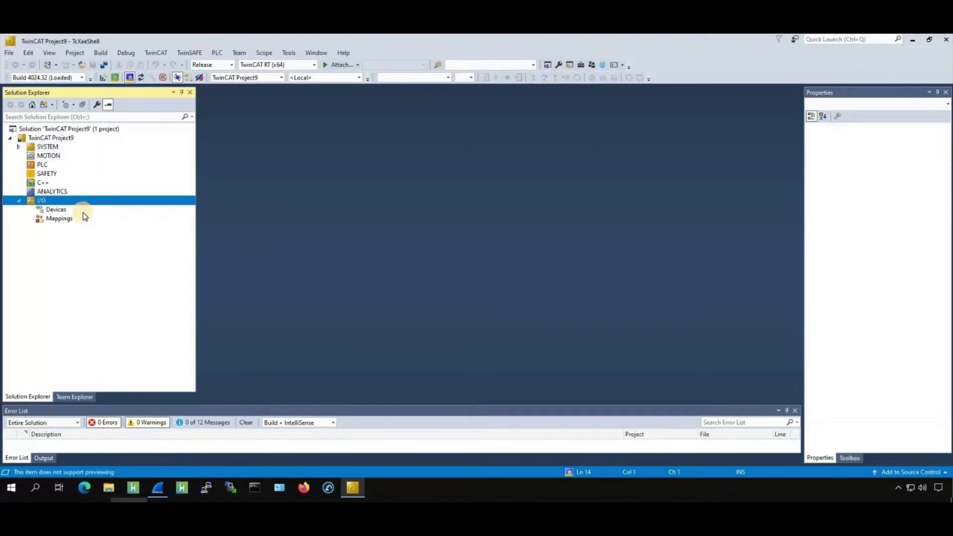
{"action": "left_click", "coordinate": [99, 209]}
{"action": "right_click", "coordinate": [106, 211]}
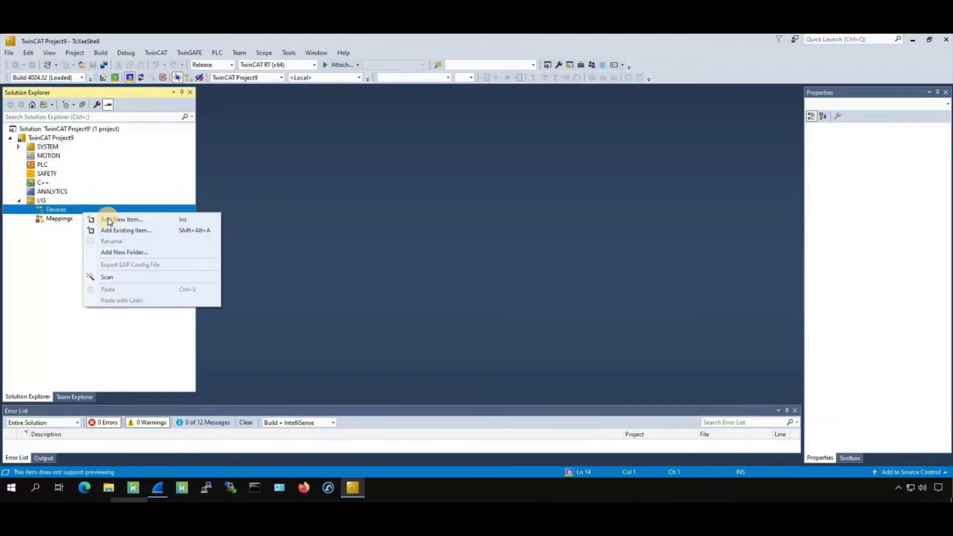
{"action": "left_click", "coordinate": [108, 220]}
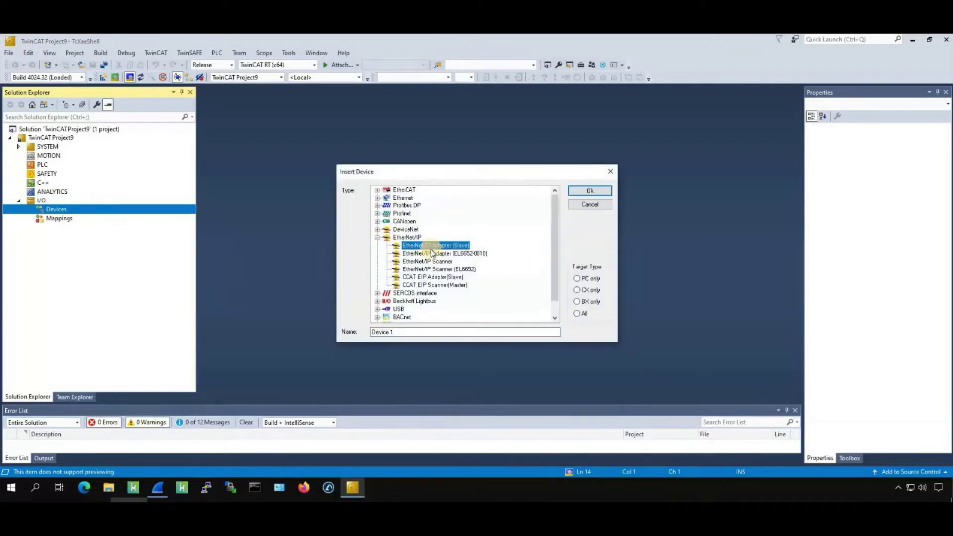
{"action": "double_click", "coordinate": [387, 238]}
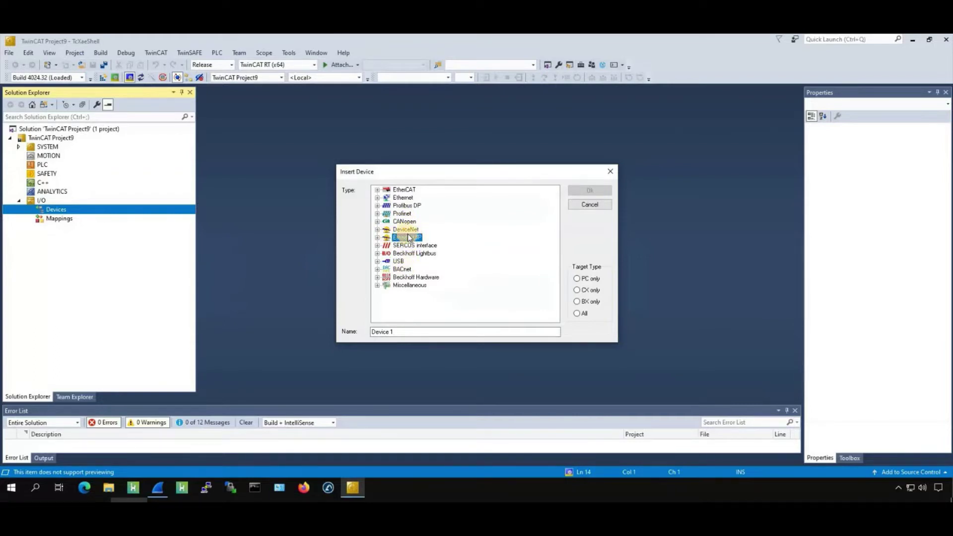
{"action": "left_click", "coordinate": [377, 238]}
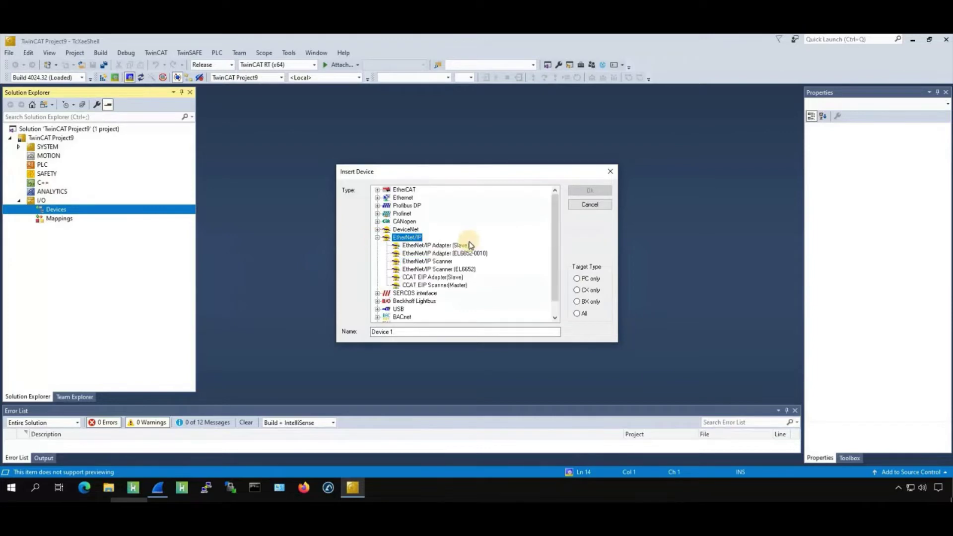
{"action": "left_click", "coordinate": [435, 245]}
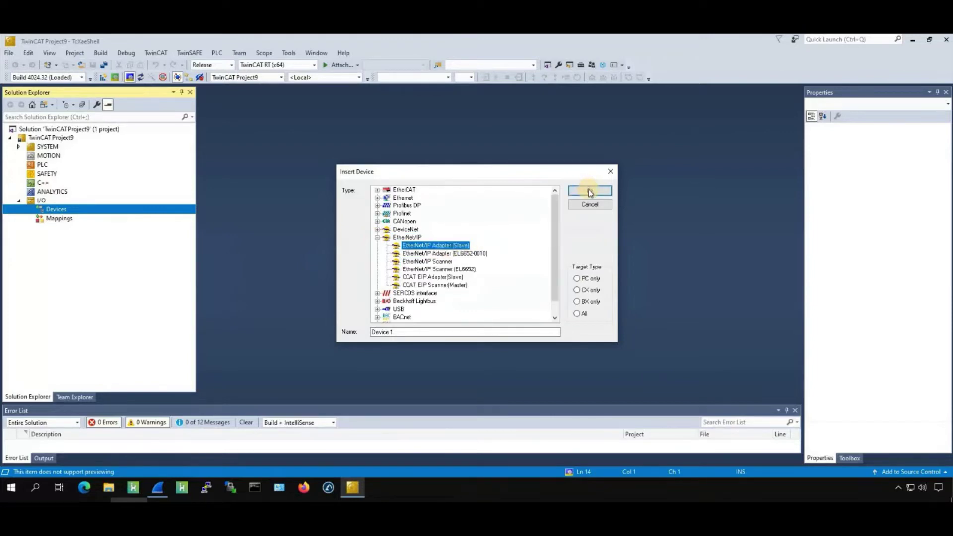
{"action": "left_click", "coordinate": [587, 190]}
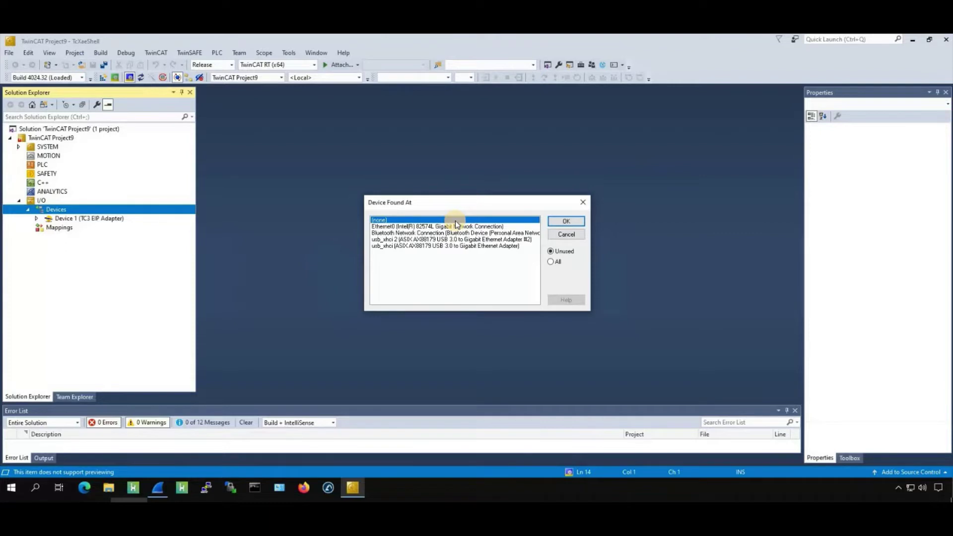
{"action": "left_click", "coordinate": [401, 239]}
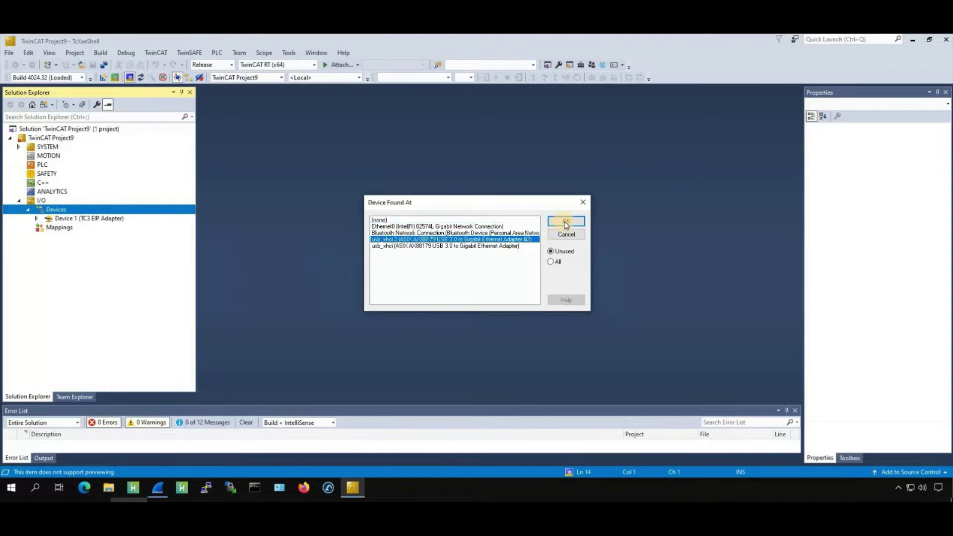
{"action": "left_click", "coordinate": [566, 221]}
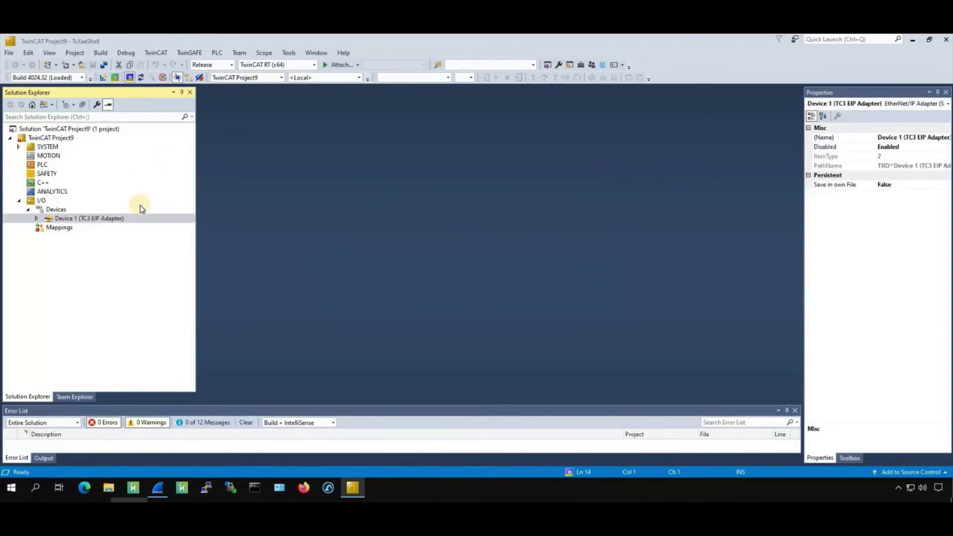
- Open Device 1 (TC3 EIP Adapter) and review its network adapter and EtherNet/IP settings, including the MAC address, IP address and NetId
{"action": "double_click", "coordinate": [71, 222]}
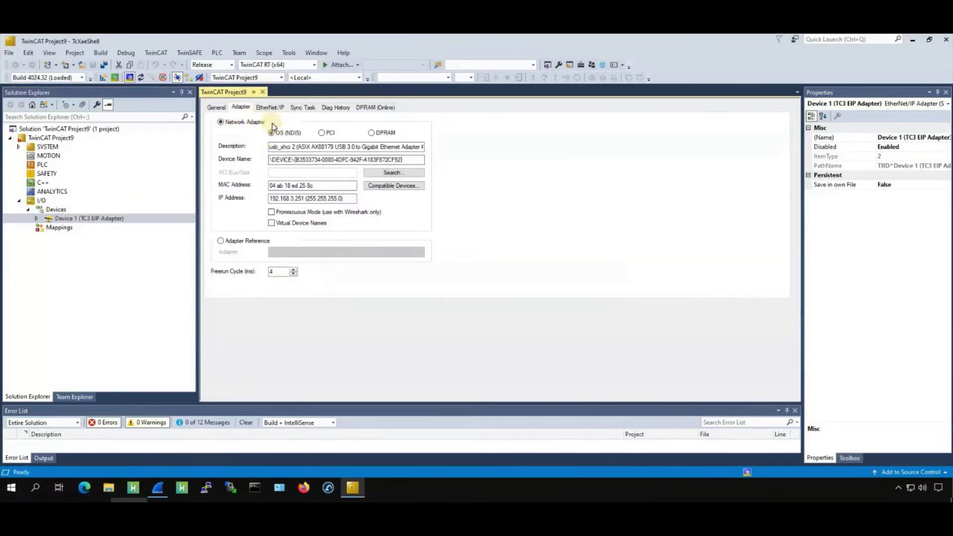
{"action": "left_click", "coordinate": [311, 186]}
{"action": "left_click", "coordinate": [273, 213]}
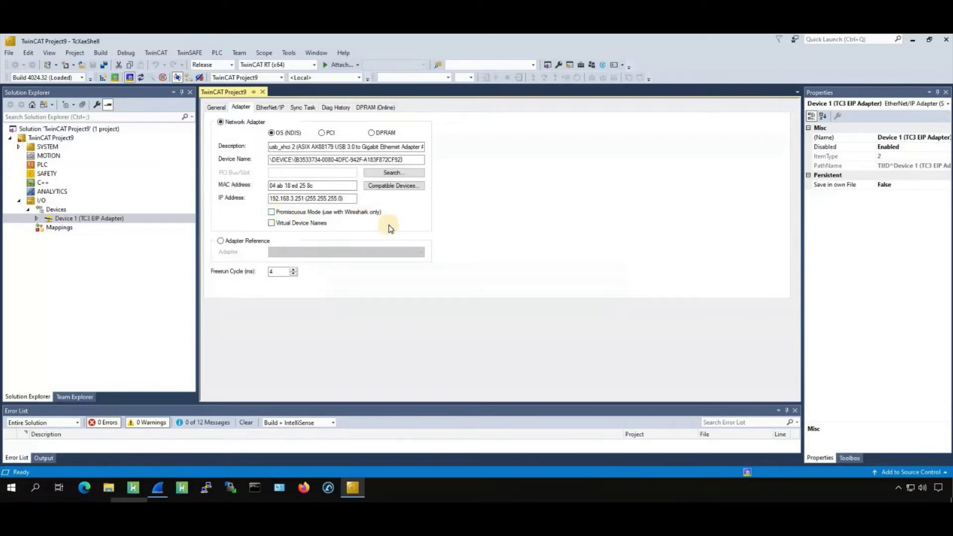
{"action": "left_click", "coordinate": [277, 108]}
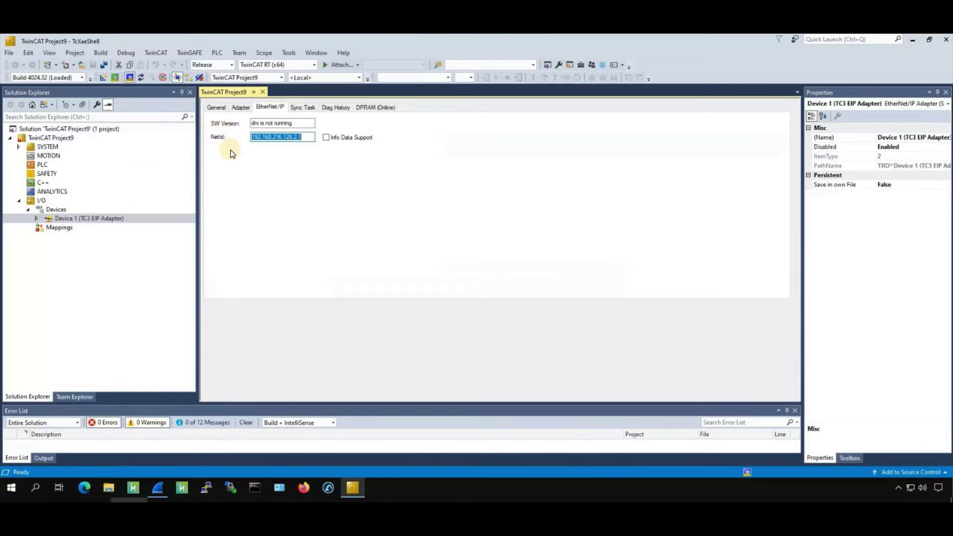
- Assign a special sync task to the adapter by creating the I/O task TaskEIP, and set its cycle ticks to 128
{"action": "left_click", "coordinate": [308, 108]}
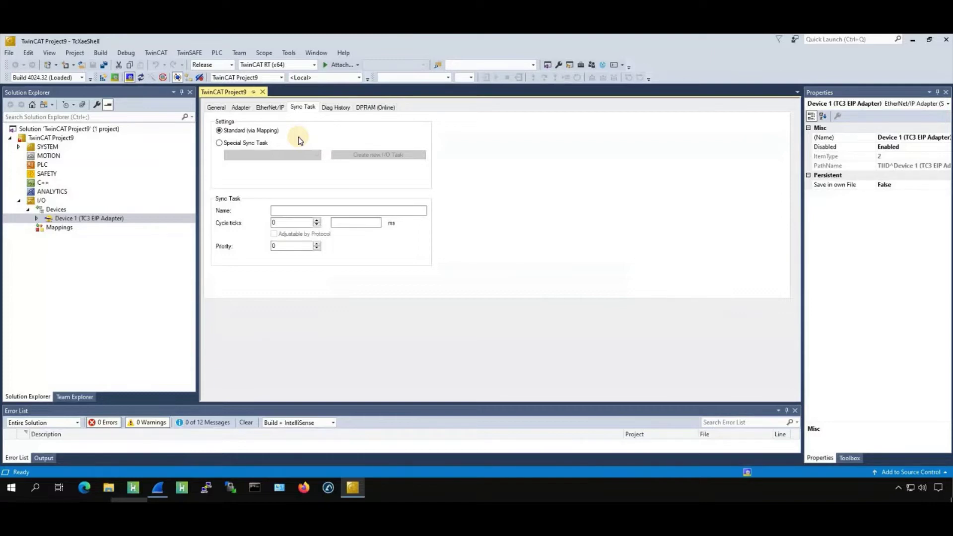
{"action": "left_click", "coordinate": [253, 146]}
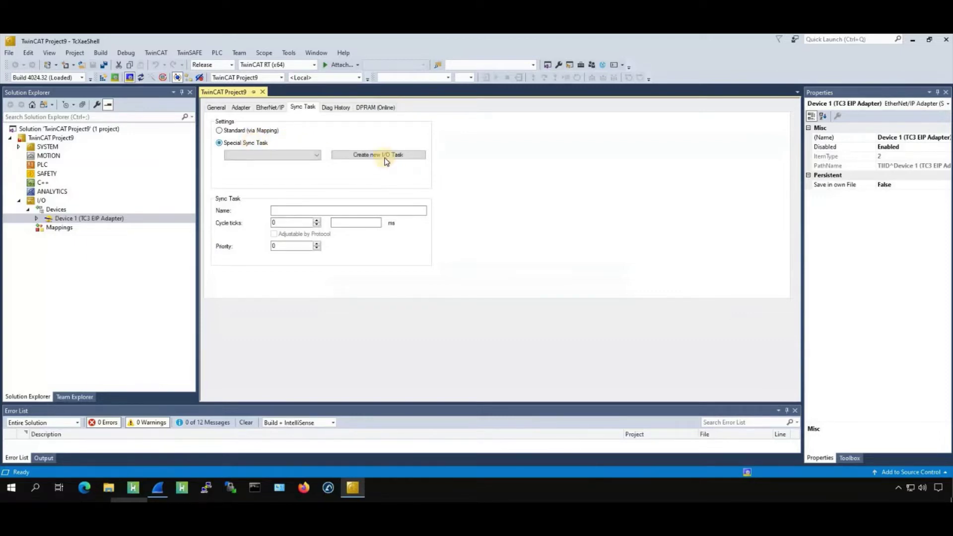
{"action": "left_click", "coordinate": [383, 157]}
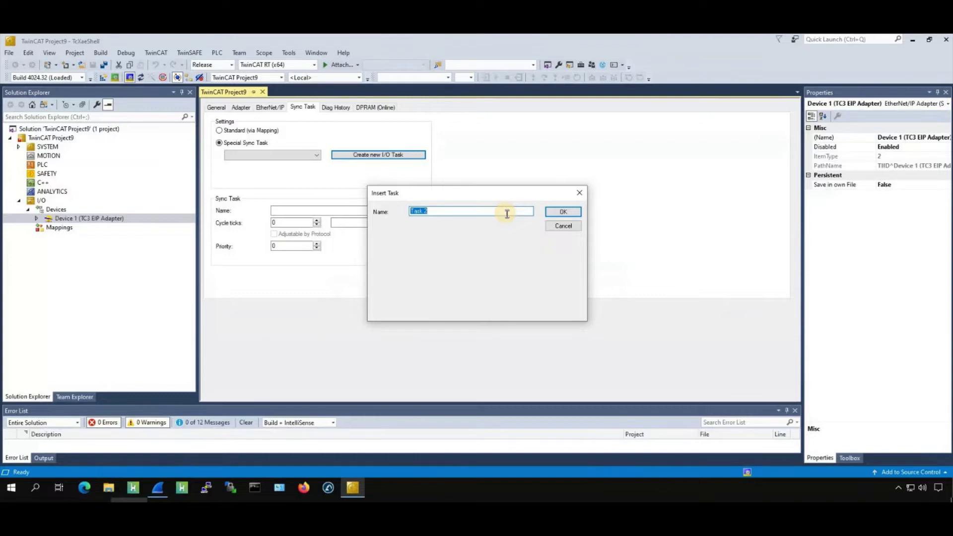
{"action": "key", "text": "BackSpace"}
{"action": "type", "text": "TaskEIP"}
{"action": "key", "text": "Return"}
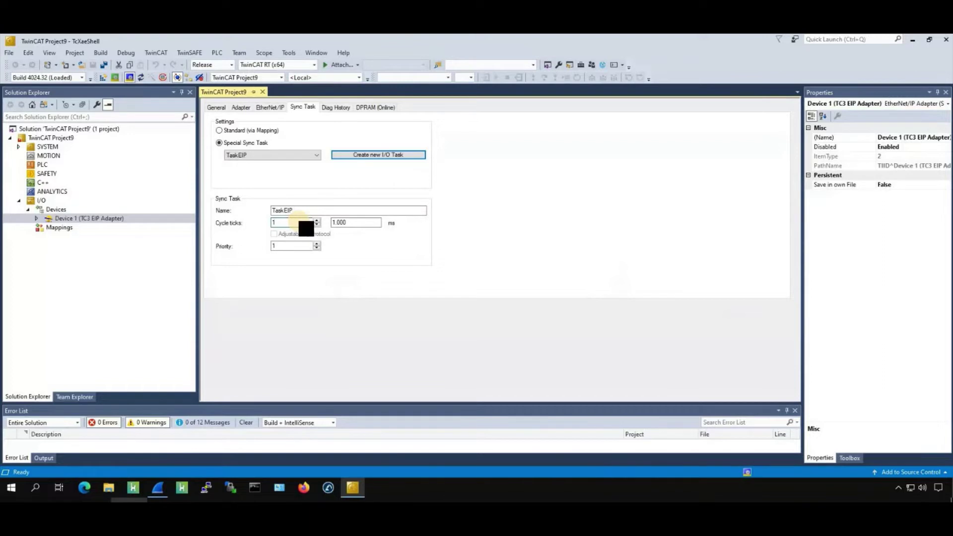
{"action": "type", "text": "28"}
- Examine the IP Address and Network Mask entries in the slave settings of Box 1, and recheck the parent adapter device
{"action": "left_click", "coordinate": [38, 219]}
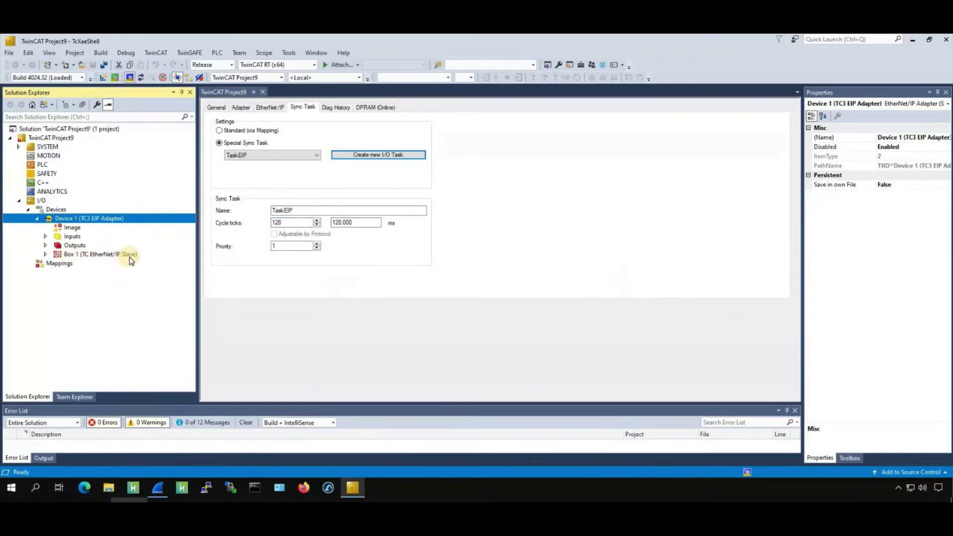
{"action": "left_click", "coordinate": [129, 256]}
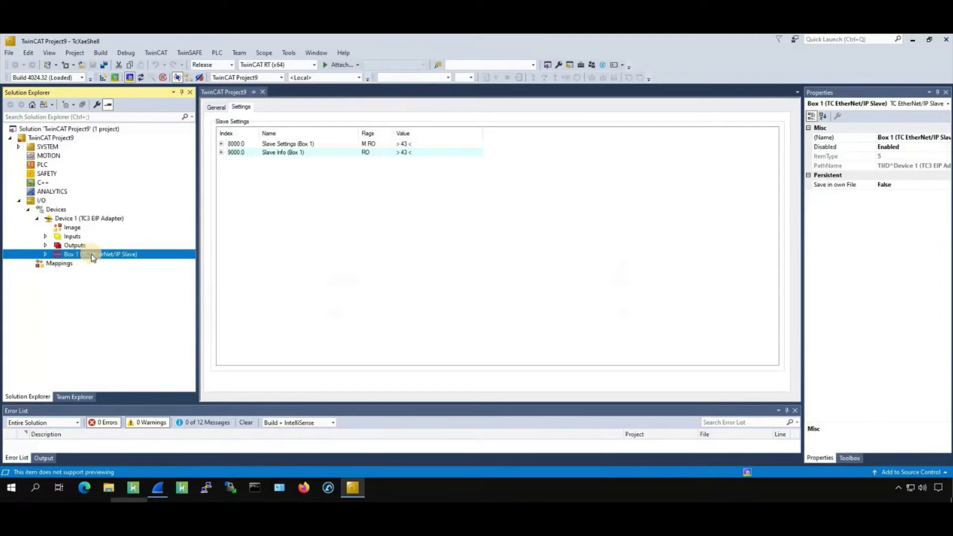
{"action": "left_click", "coordinate": [203, 92]}
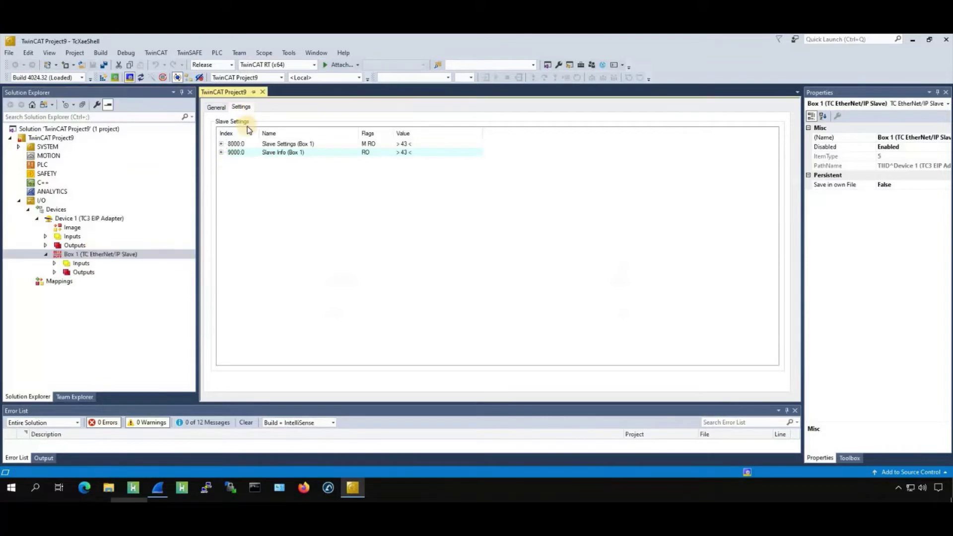
{"action": "left_click", "coordinate": [221, 145]}
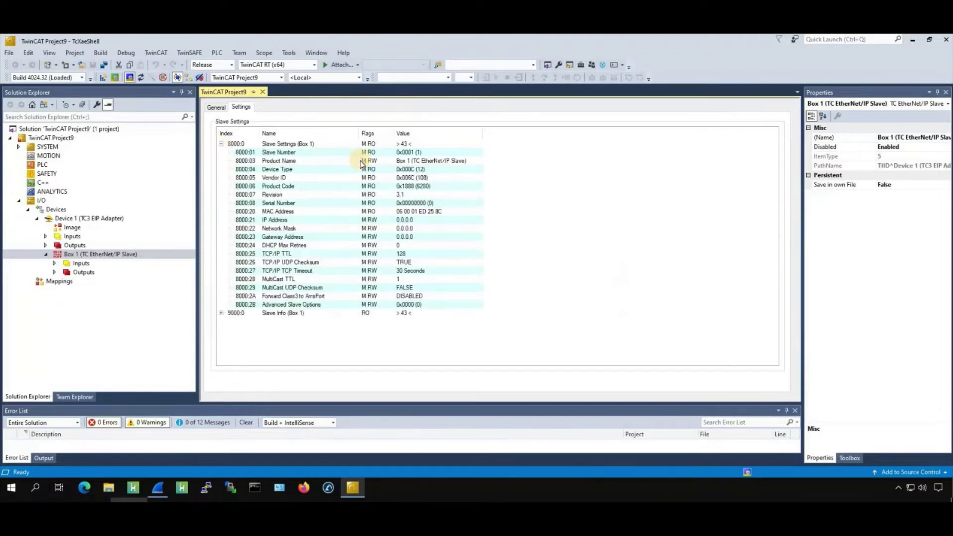
{"action": "left_click", "coordinate": [295, 221]}
{"action": "key", "text": "Down"}
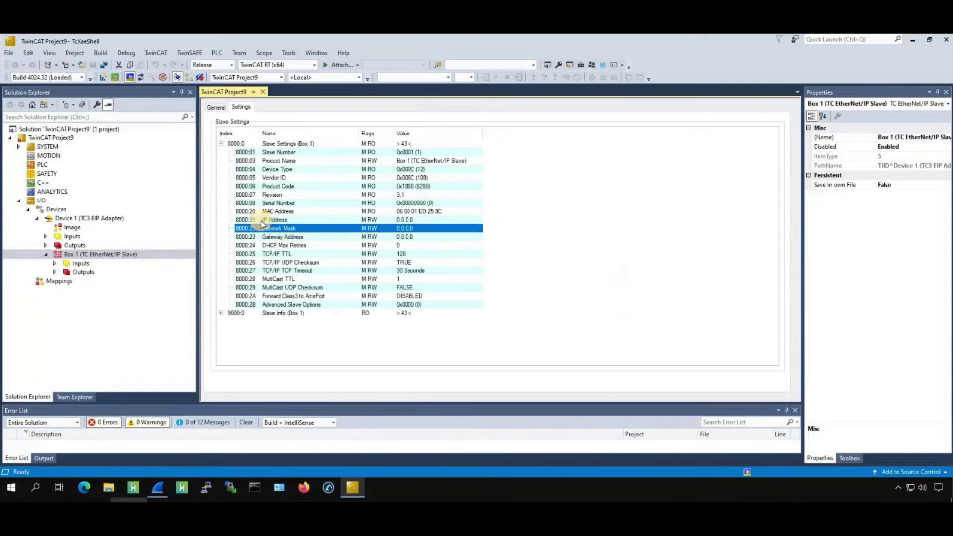
{"action": "left_click", "coordinate": [292, 222]}
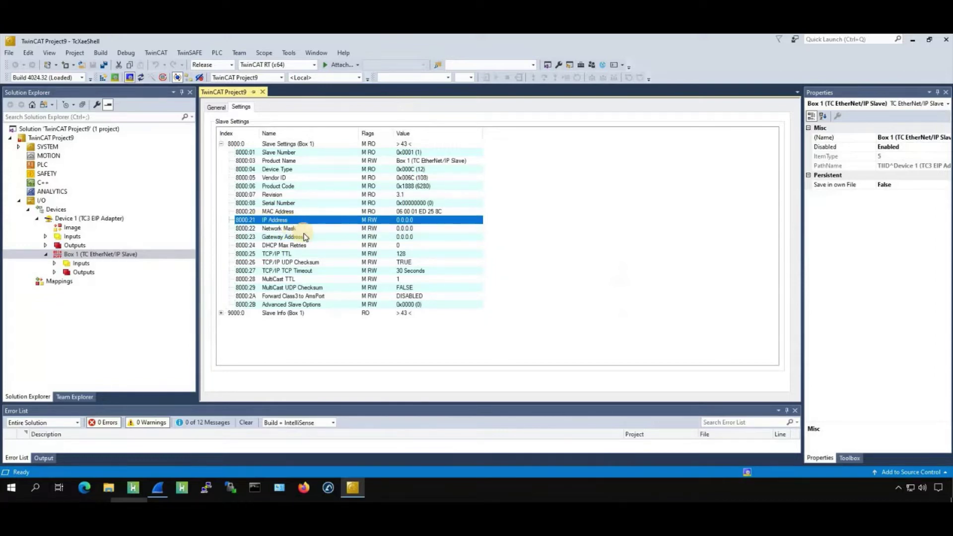
{"action": "left_click", "coordinate": [293, 228]}
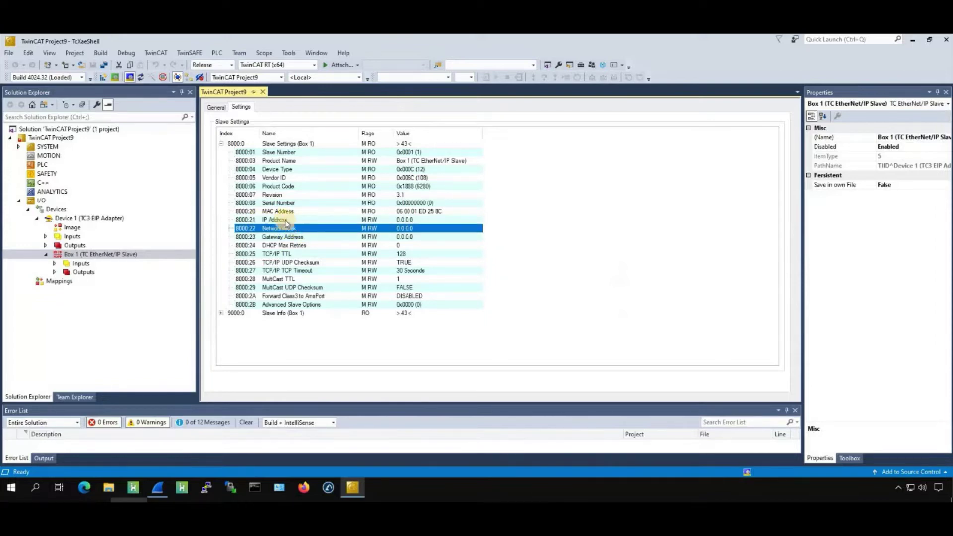
{"action": "key", "text": "Up"}
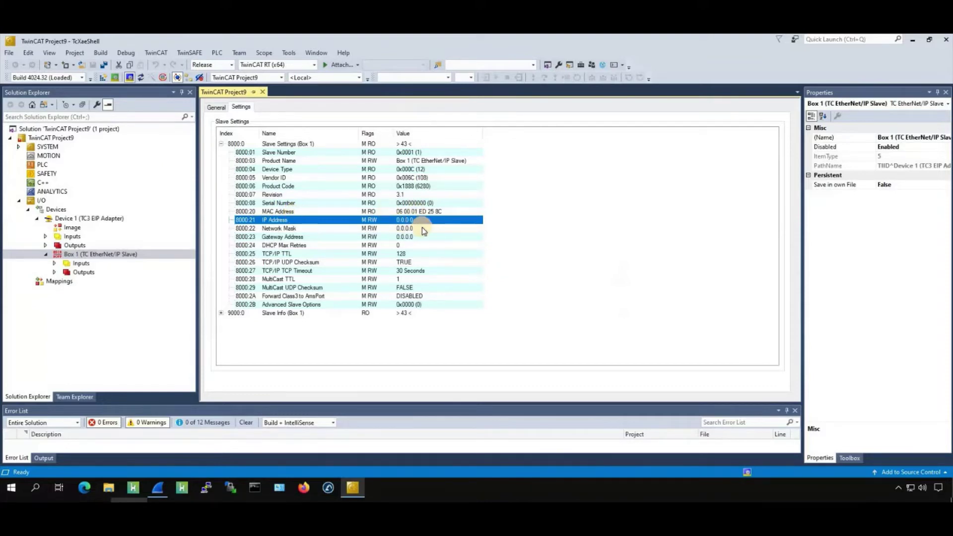
{"action": "double_click", "coordinate": [114, 221]}
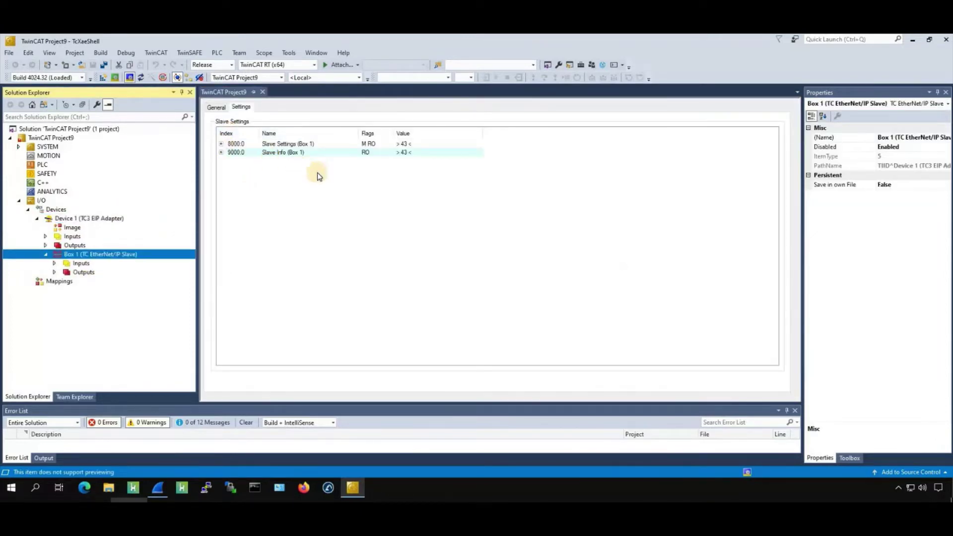
- Set Box 1's IP address to 192.168.3.252 and its network mask to 255.255.255.0 in the slave settings
{"action": "double_click", "coordinate": [422, 219]}
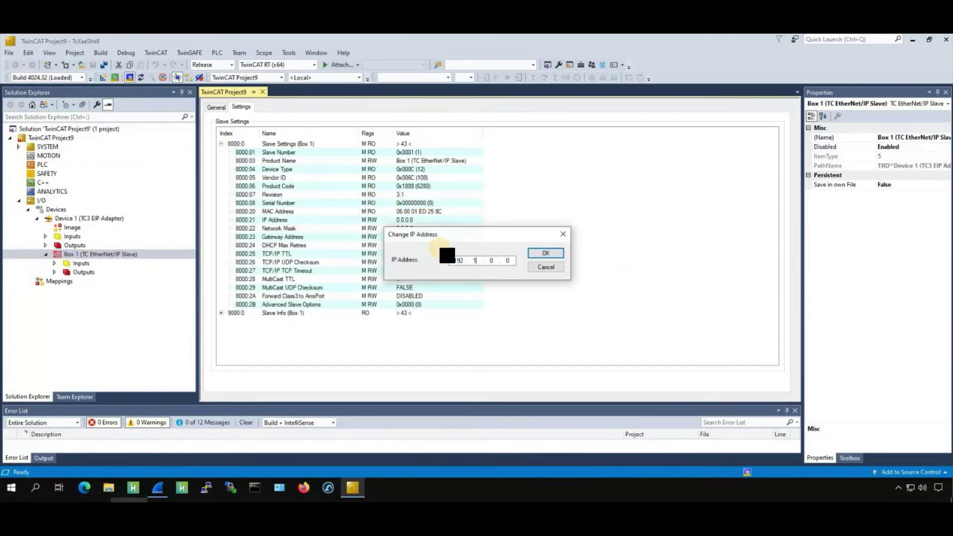
{"action": "type", "text": "192.168.3.252"}
{"action": "key", "text": "Return"}
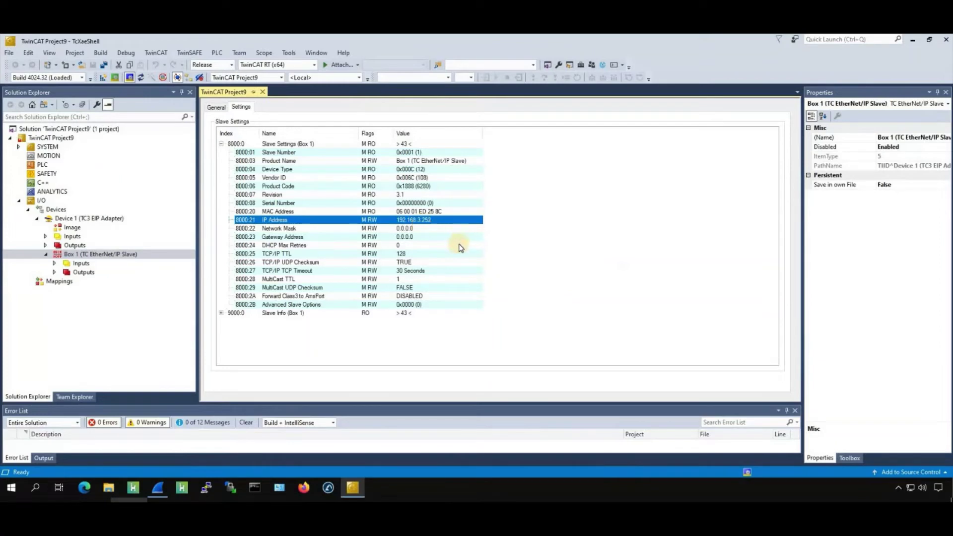
{"action": "double_click", "coordinate": [423, 229]}
{"action": "type", "text": "255 . 255 . 255 . 0"}
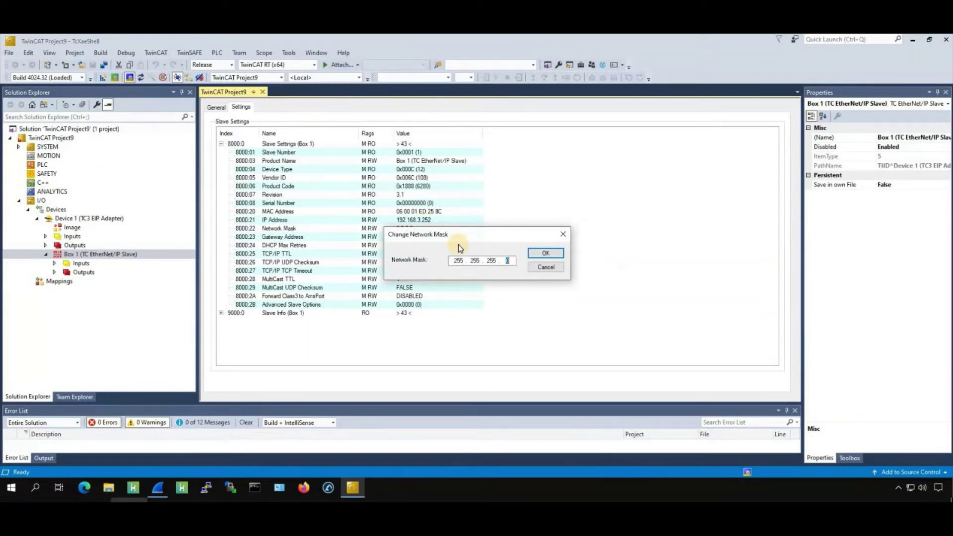
{"action": "key", "text": "Return"}
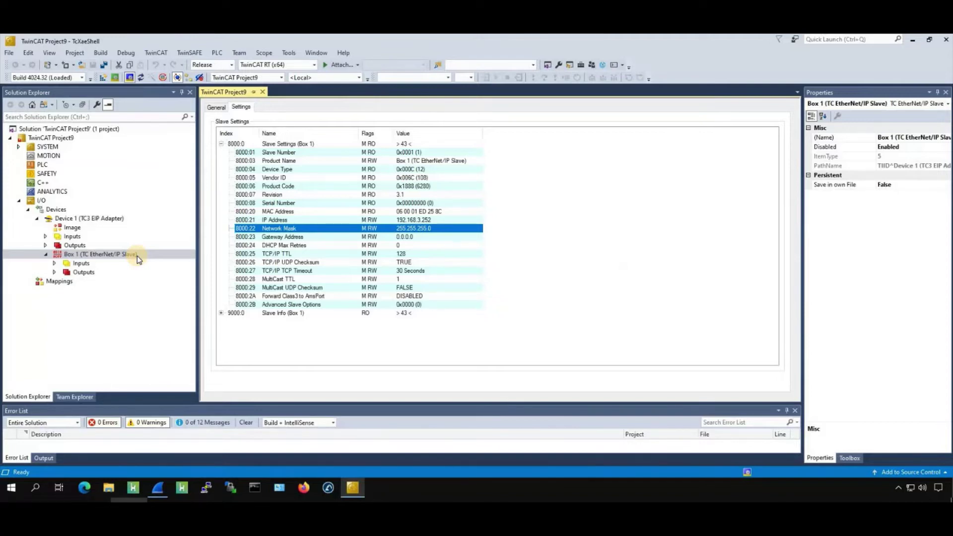
- Append an IO assembly to Box 1 (TC EtherNet/IP Slave) and view the assembly's inputs and outputs
{"action": "left_click", "coordinate": [85, 253]}
{"action": "right_click", "coordinate": [86, 253]}
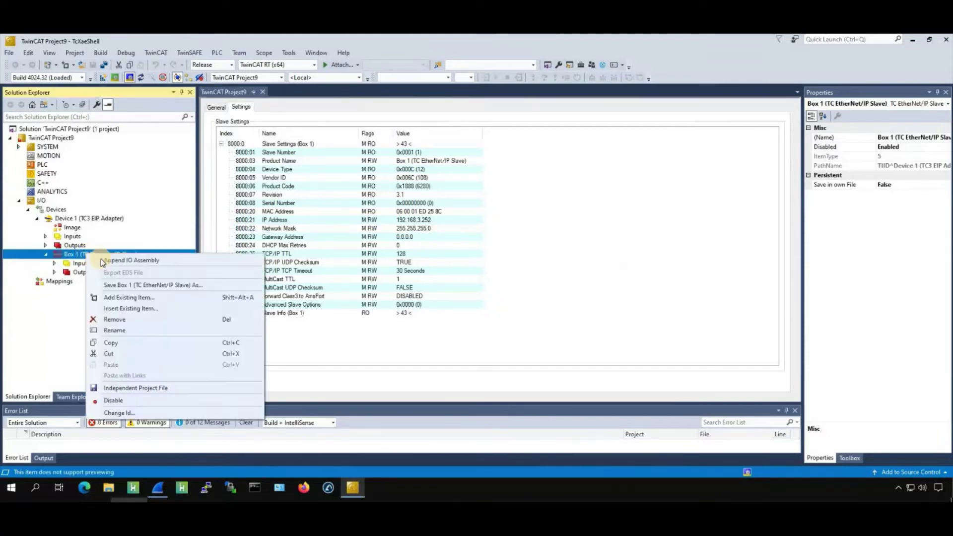
{"action": "left_click", "coordinate": [132, 262]}
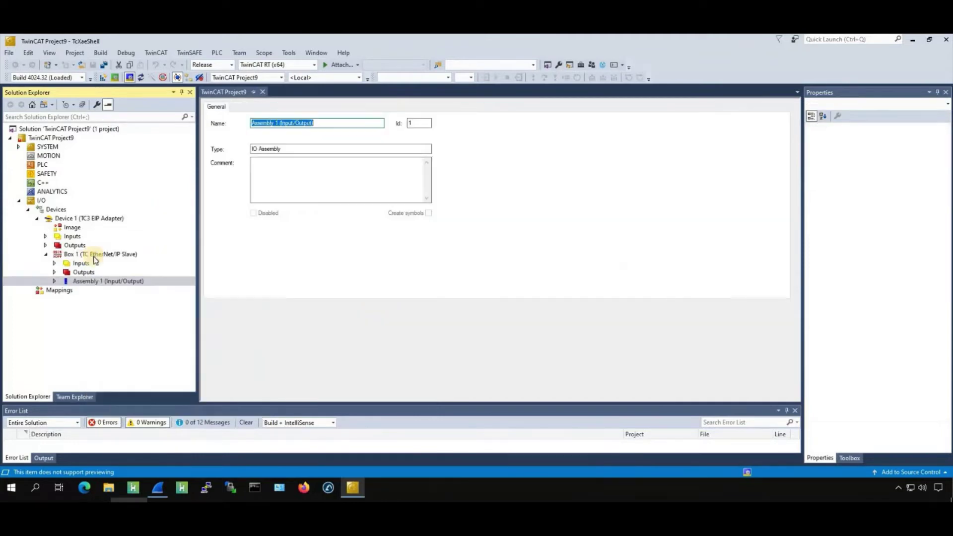
{"action": "left_click", "coordinate": [56, 281]}
{"action": "left_click", "coordinate": [99, 298]}
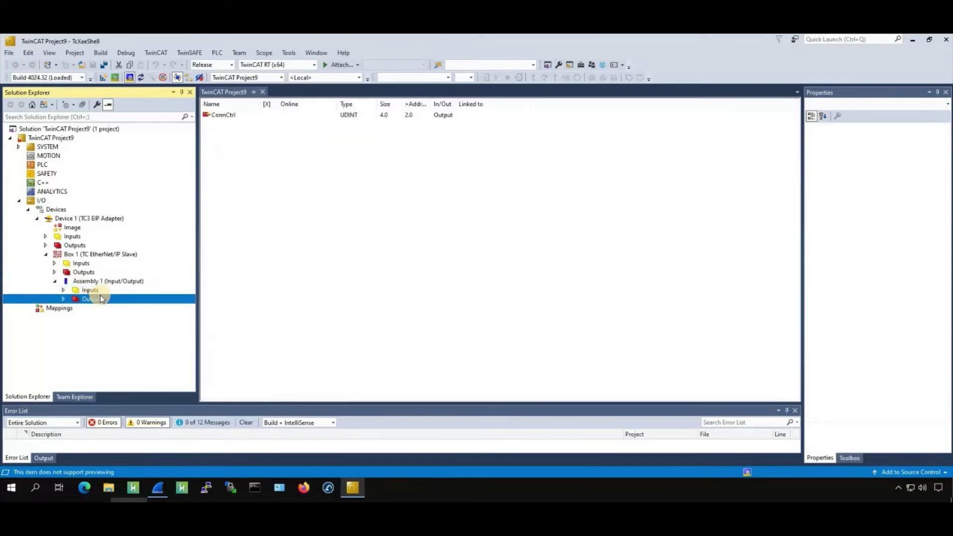
{"action": "key", "text": "Up"}
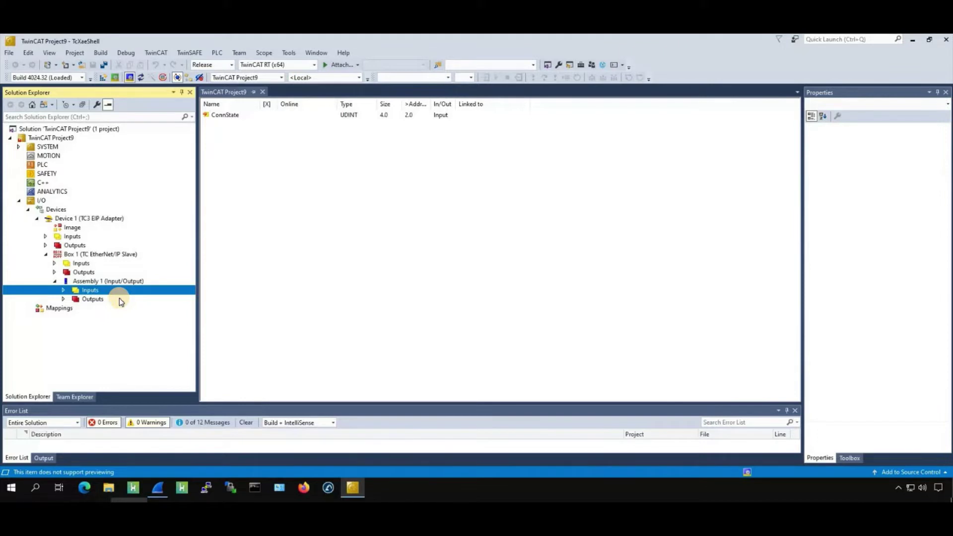
{"action": "left_click", "coordinate": [119, 298]}
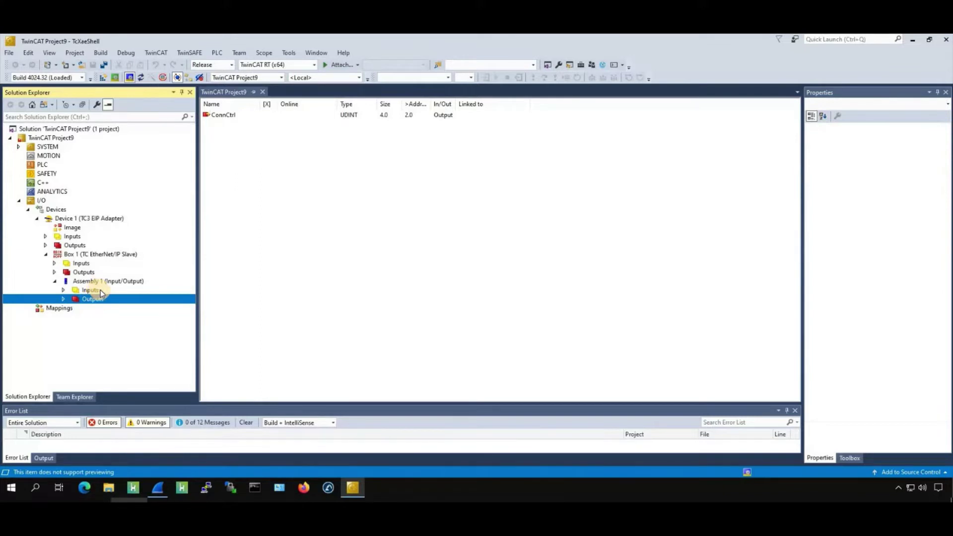
- Start a new variable under Assembly 1's inputs and select BYTE as its data type
{"action": "left_click", "coordinate": [105, 291]}
{"action": "right_click", "coordinate": [106, 292]}
{"action": "left_click", "coordinate": [144, 298]}
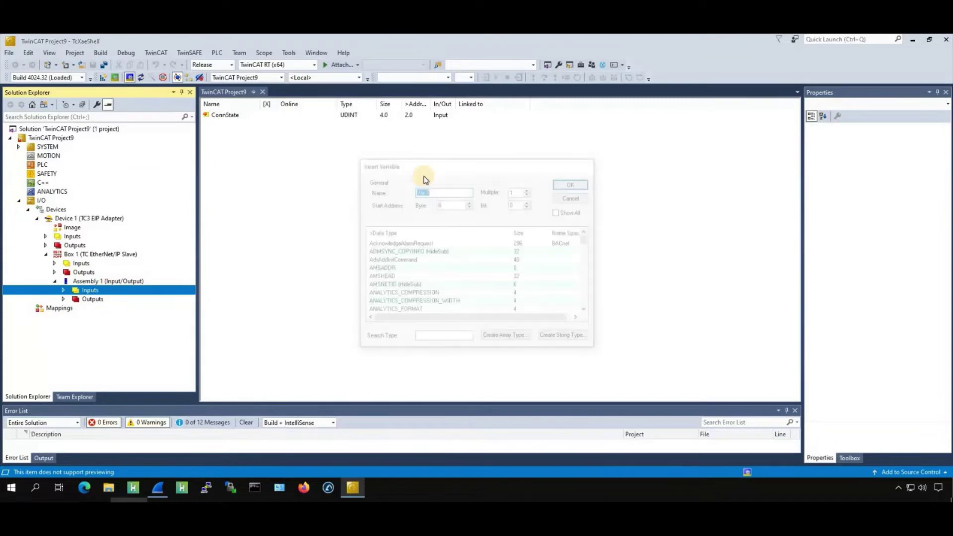
{"action": "left_click_drag", "start_coordinate": [382, 168], "coordinate": [344, 166]}
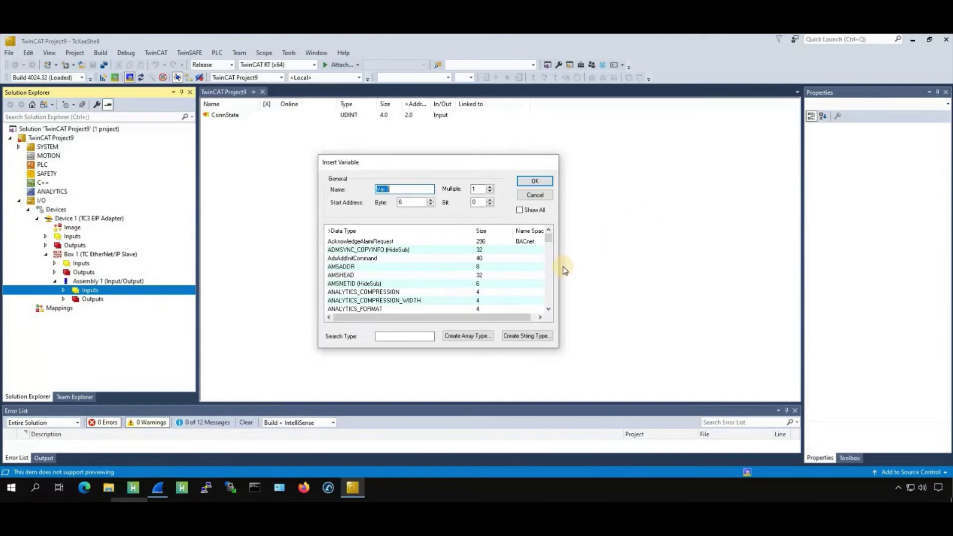
{"action": "left_click", "coordinate": [468, 338]}
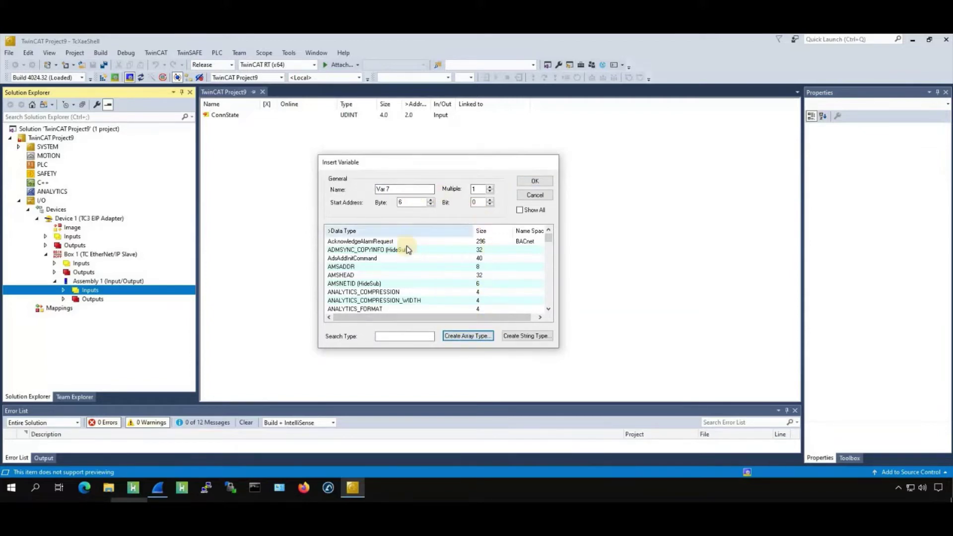
{"action": "left_click", "coordinate": [550, 247]}
{"action": "left_click", "coordinate": [437, 274]}
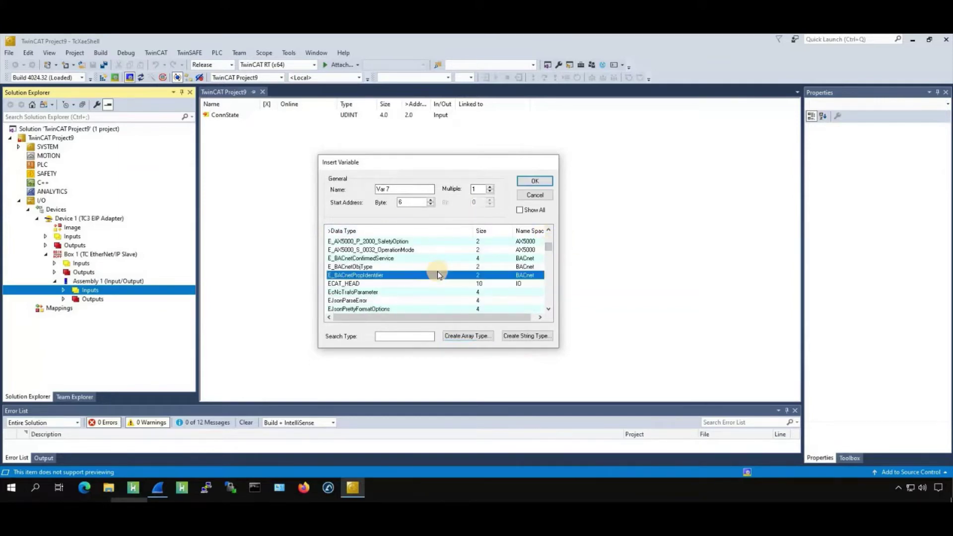
{"action": "key", "text": "b"}
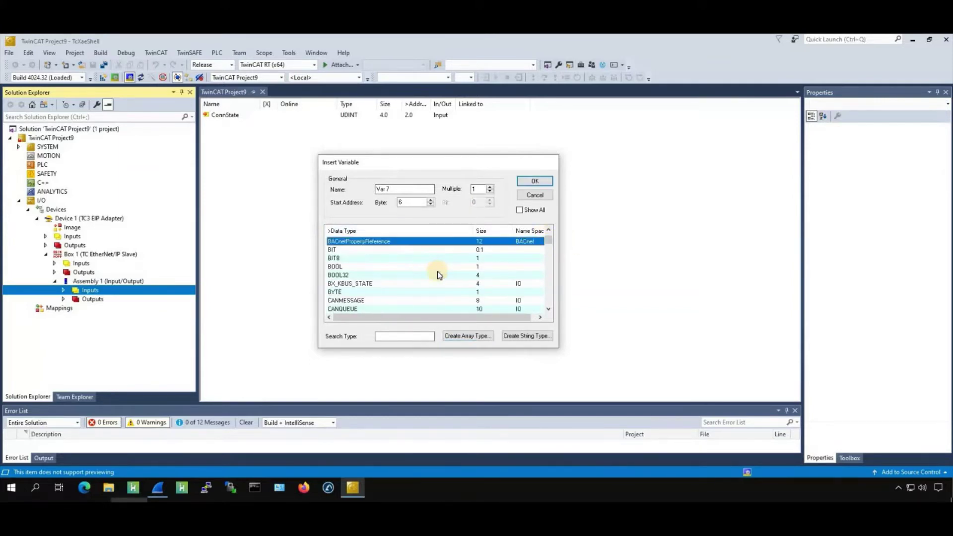
{"action": "left_click", "coordinate": [333, 293]}
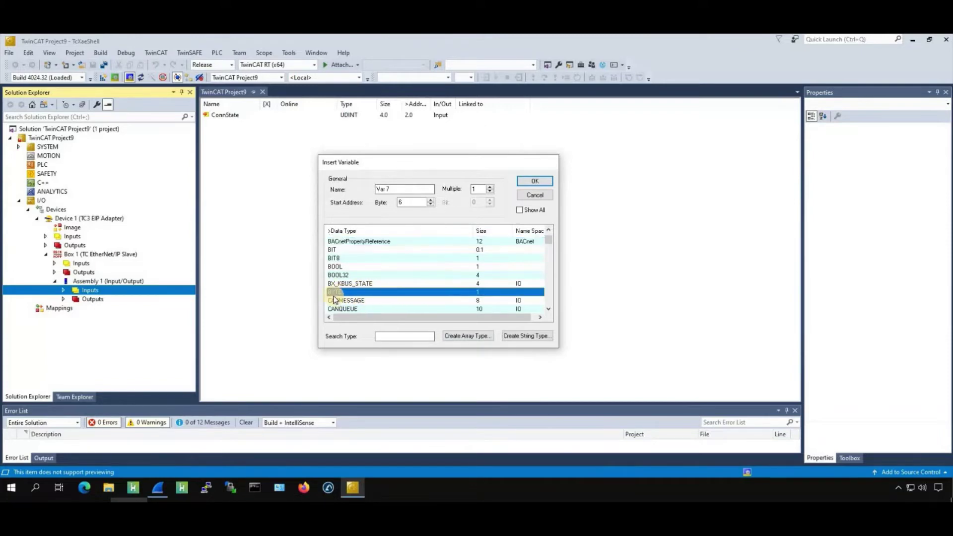
- Create an array type based on BYTE with an index range of 0 to 47
{"action": "left_click", "coordinate": [484, 339]}
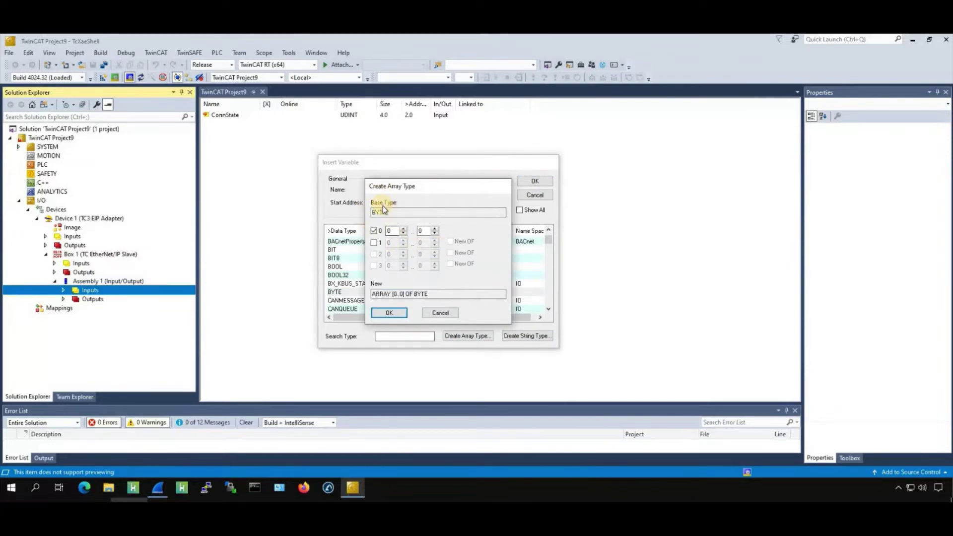
{"action": "double_click", "coordinate": [389, 212]}
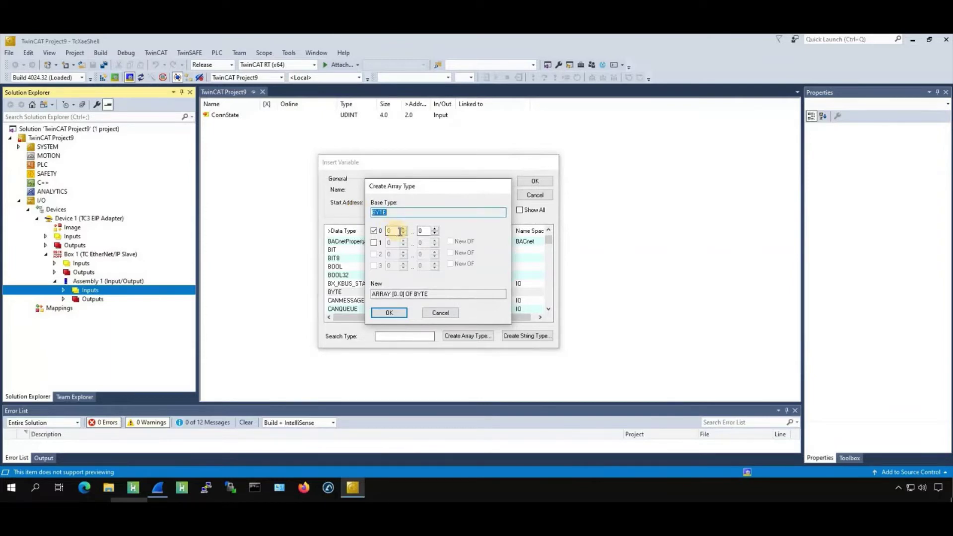
{"action": "left_click", "coordinate": [398, 231]}
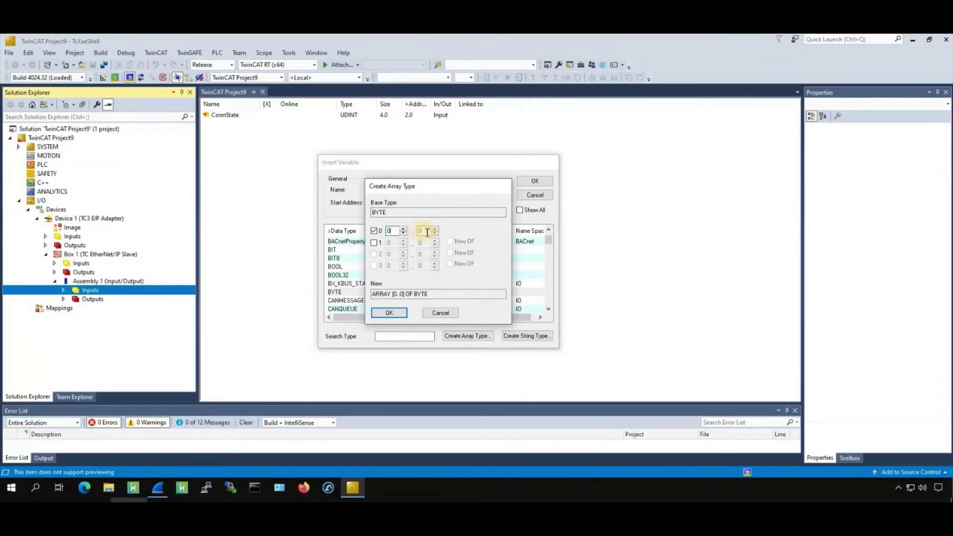
{"action": "type", "text": "47"}
{"action": "left_click", "coordinate": [390, 313]}
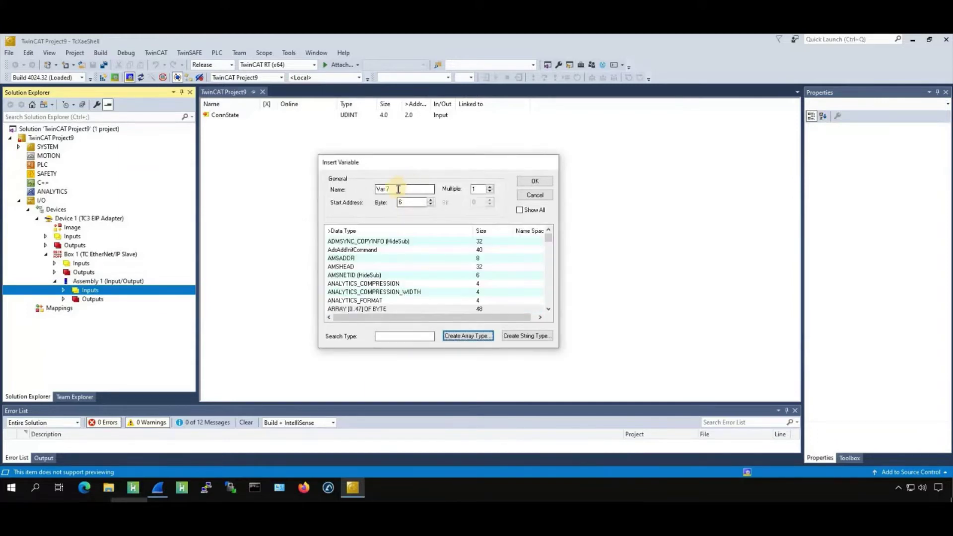
- Name the new input variable ArrayData and insert it into Assembly 1's inputs
{"action": "key", "text": "ctrl+a"}
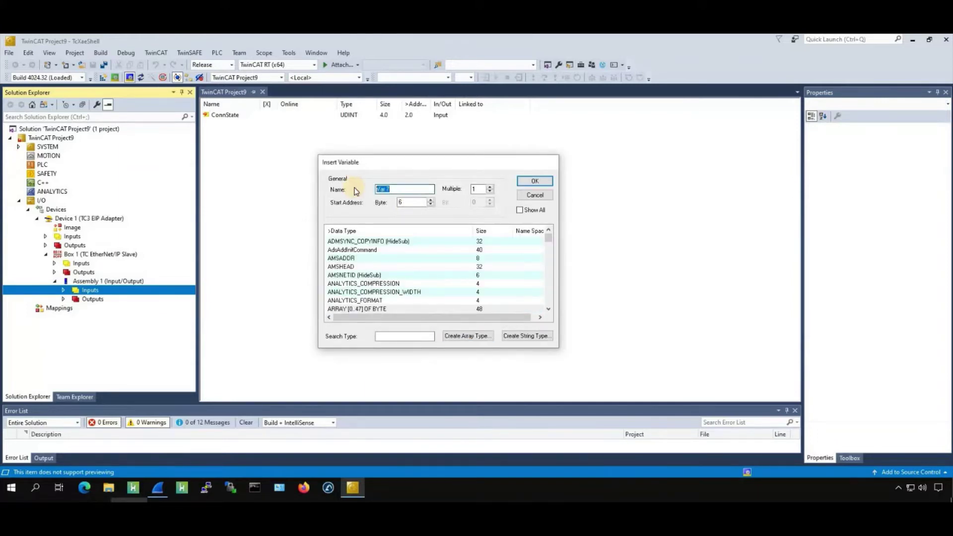
{"action": "type", "text": "ArrayData"}
{"action": "left_click", "coordinate": [535, 181]}
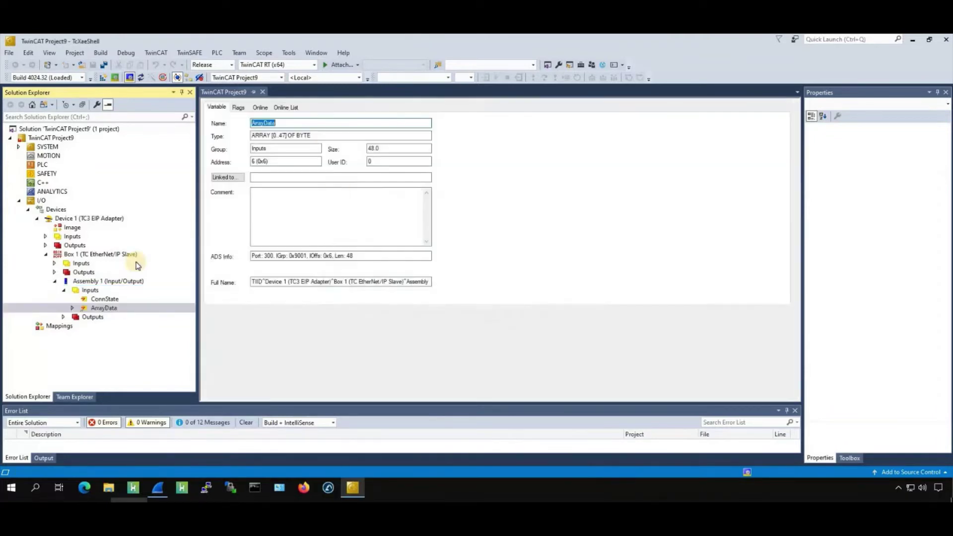
- Examine the byte elements of the input variable ArrayData, from its first element through its last
{"action": "left_click", "coordinate": [74, 308]}
{"action": "scroll", "coordinate": [132, 211], "scroll_direction": "down", "scroll_amount": 9}
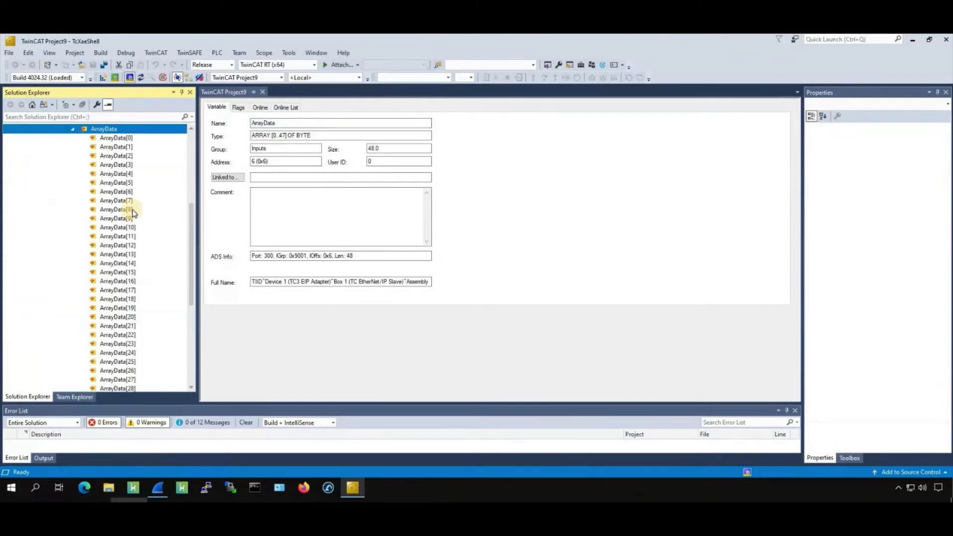
{"action": "scroll", "coordinate": [140, 212], "scroll_direction": "up", "scroll_amount": 9}
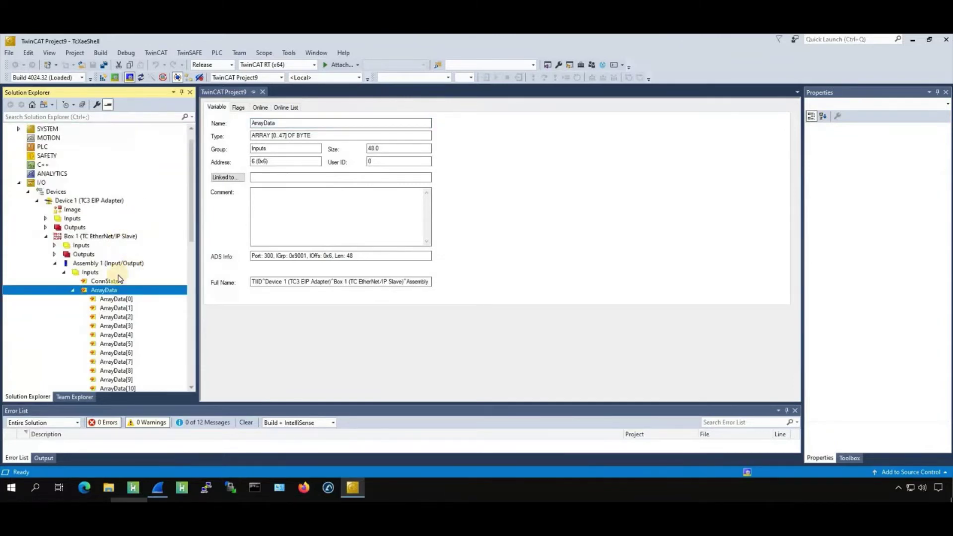
{"action": "scroll", "coordinate": [119, 227], "scroll_direction": "down", "scroll_amount": 2}
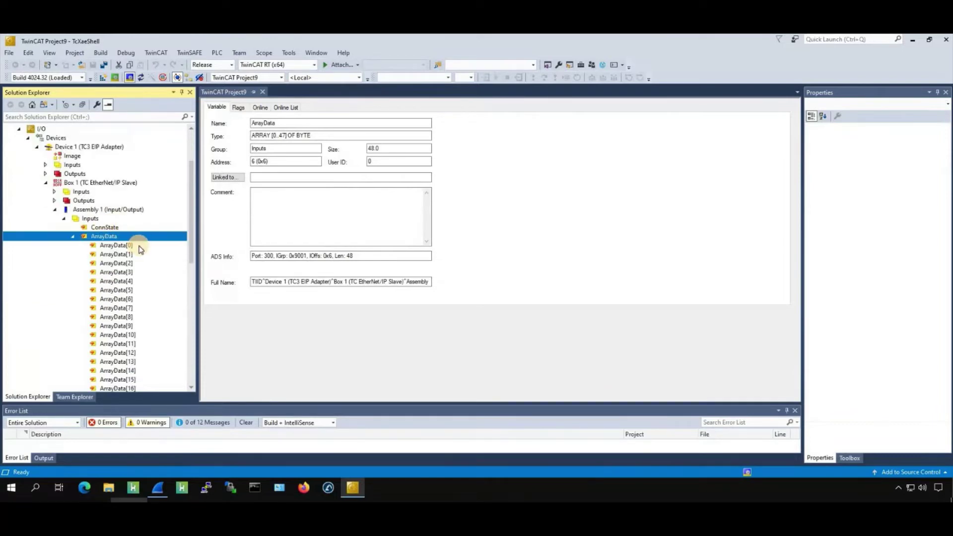
{"action": "left_click", "coordinate": [140, 246]}
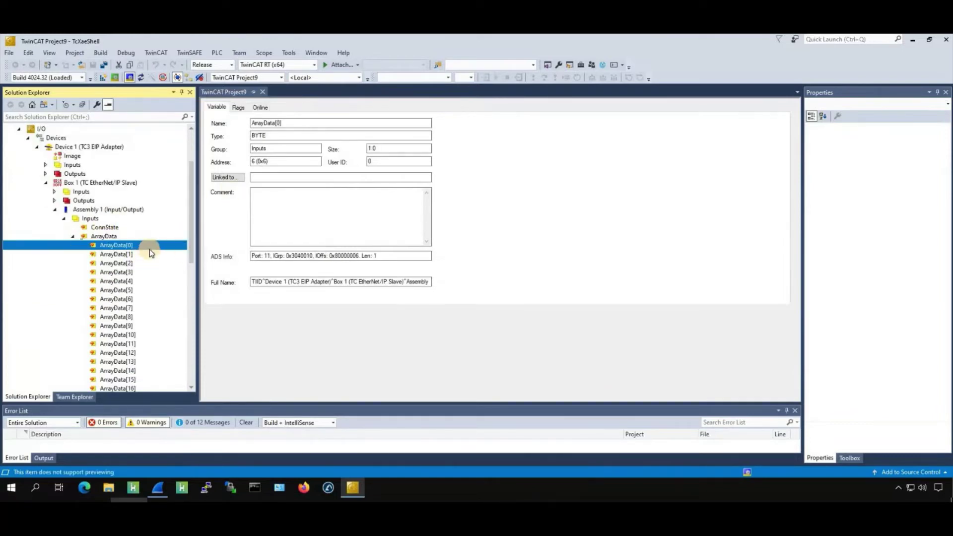
{"action": "scroll", "coordinate": [150, 251], "scroll_direction": "down", "scroll_amount": 6}
{"action": "scroll", "coordinate": [145, 236], "scroll_direction": "down", "scroll_amount": 4}
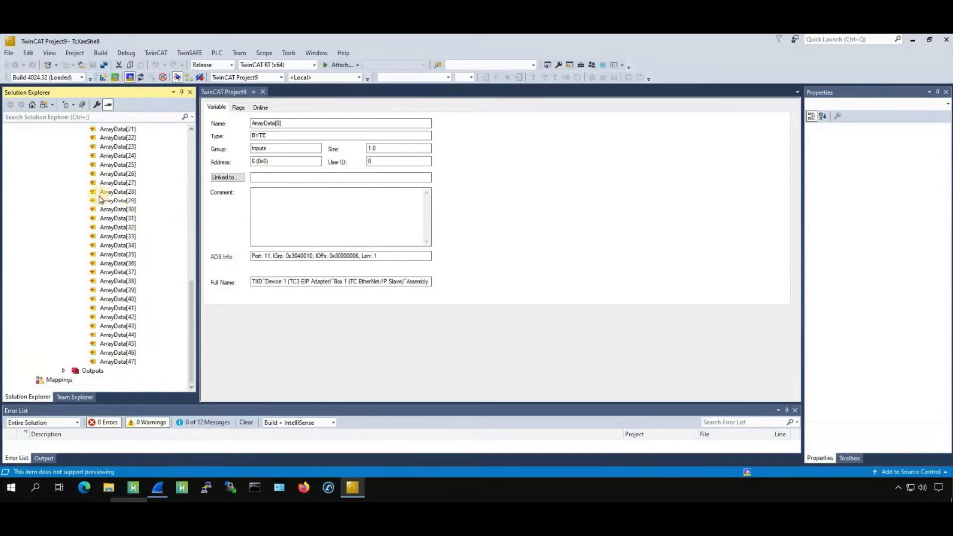
{"action": "scroll", "coordinate": [63, 283], "scroll_direction": "up", "scroll_amount": 14}
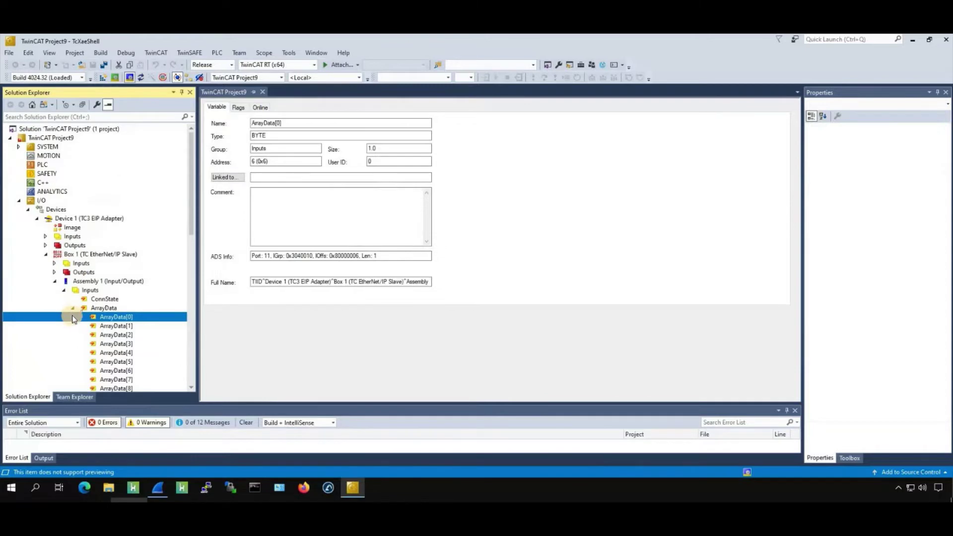
{"action": "left_click", "coordinate": [73, 308]}
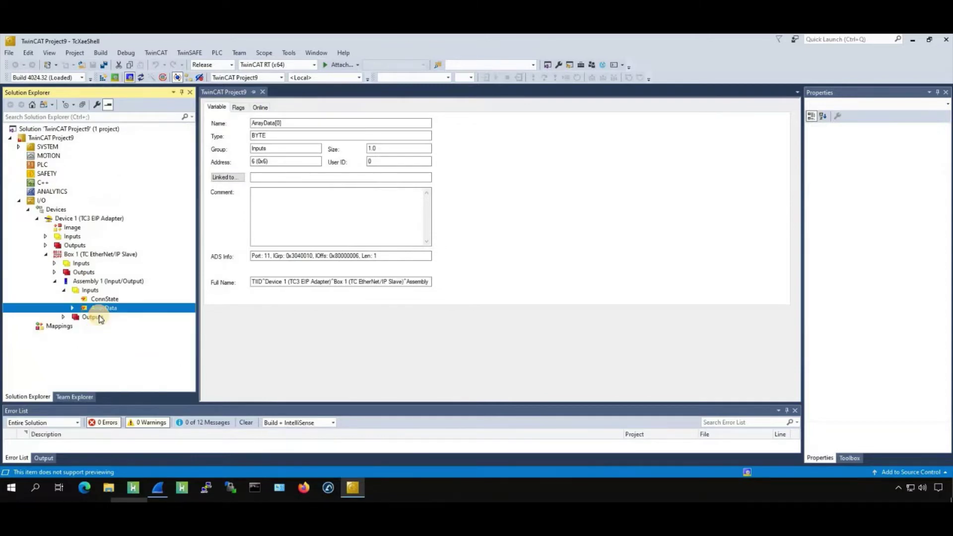
- Start a new variable under Assembly 1's outputs and select ARRAY [0..47] OF BYTE as its data type
{"action": "left_click", "coordinate": [92, 318]}
{"action": "right_click", "coordinate": [100, 318]}
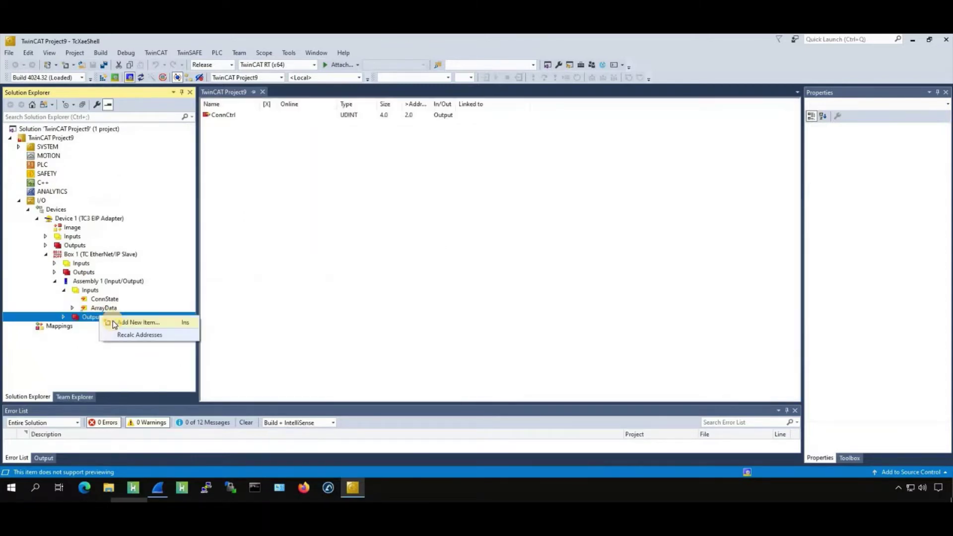
{"action": "key", "text": "Return"}
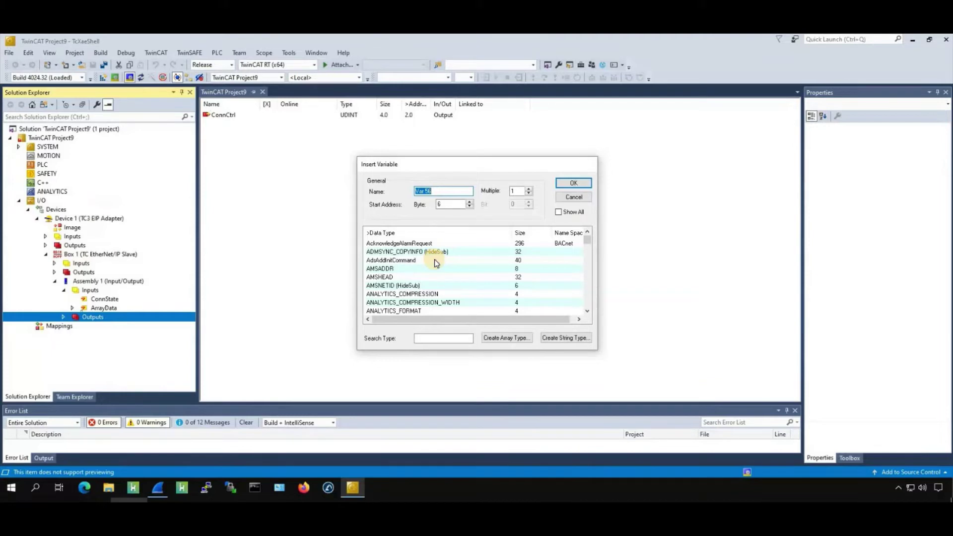
{"action": "left_click", "coordinate": [434, 260]}
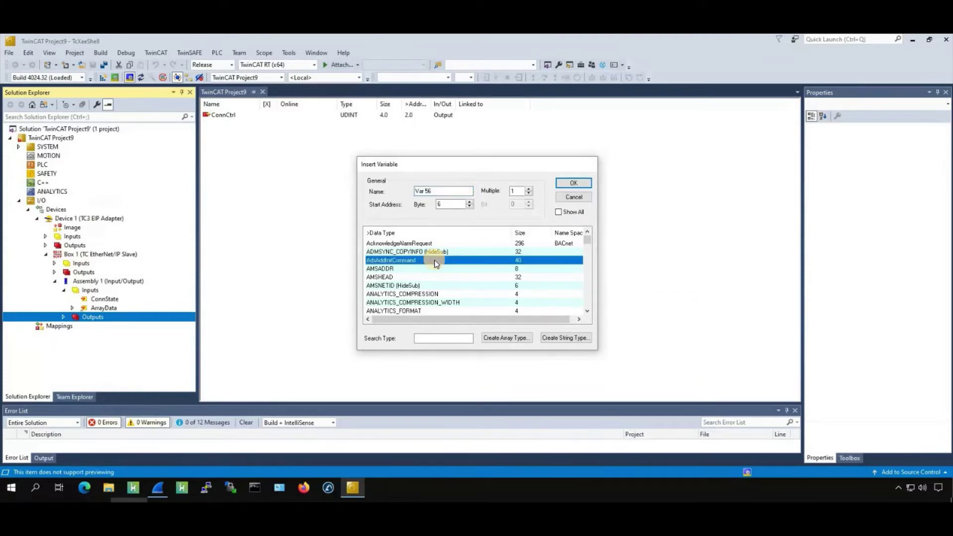
{"action": "key", "text": "Down"}
{"action": "key", "text": "Down"}
{"action": "key", "text": "Down"}
{"action": "key", "text": "Down"}
{"action": "key", "text": "Down"}
{"action": "key", "text": "Down"}
{"action": "key", "text": "Down"}
{"action": "key", "text": "Down"}
{"action": "key", "text": "Down"}
{"action": "key", "text": "Down"}
{"action": "key", "text": "Down"}
{"action": "key", "text": "Down"}
{"action": "key", "text": "Down"}
{"action": "key", "text": "Down"}
{"action": "key", "text": "Down"}
{"action": "key", "text": "Down"}
{"action": "key", "text": "Up"}
{"action": "key", "text": "Up"}
{"action": "key", "text": "Up"}
{"action": "key", "text": "Up"}
{"action": "key", "text": "Up"}
{"action": "key", "text": "Up"}
{"action": "key", "text": "Up"}
{"action": "key", "text": "Up"}
{"action": "key", "text": "Up"}
{"action": "key", "text": "Up"}
{"action": "key", "text": "Up"}
{"action": "key", "text": "Up"}
{"action": "key", "text": "Up"}
{"action": "key", "text": "Up"}
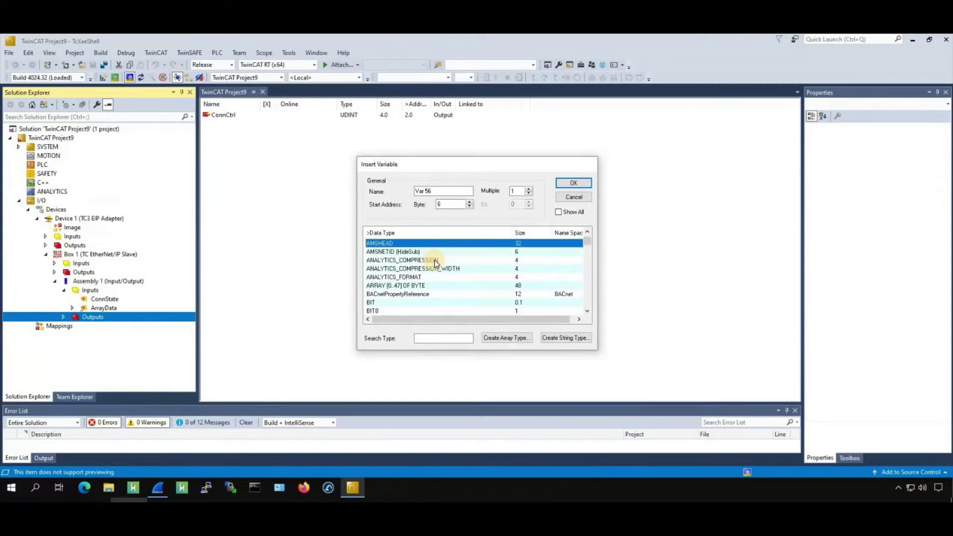
{"action": "key", "text": "Up"}
{"action": "key", "text": "Up"}
{"action": "key", "text": "Down"}
{"action": "key", "text": "Down"}
{"action": "key", "text": "Down"}
{"action": "key", "text": "Down"}
{"action": "key", "text": "Down"}
{"action": "key", "text": "Down"}
{"action": "key", "text": "Down"}
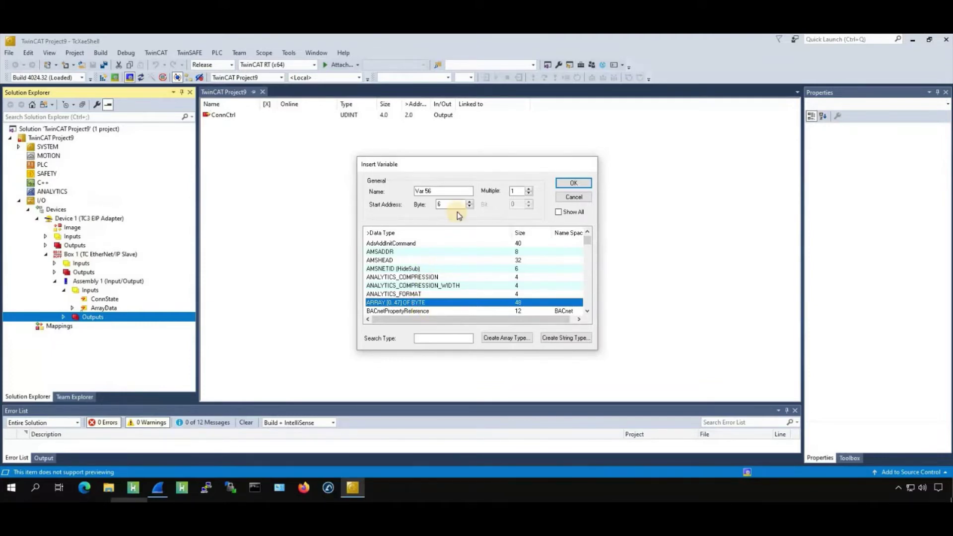
- Name the new output variable ArrayData and insert it into Assembly 1's outputs
{"action": "key", "text": "alt+n"}
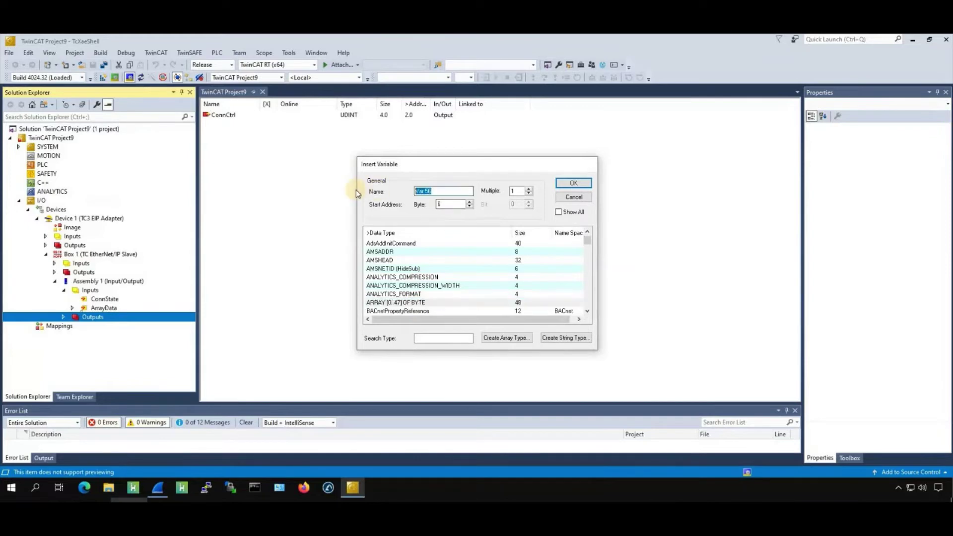
{"action": "type", "text": "ArrayData"}
{"action": "key", "text": "Return"}
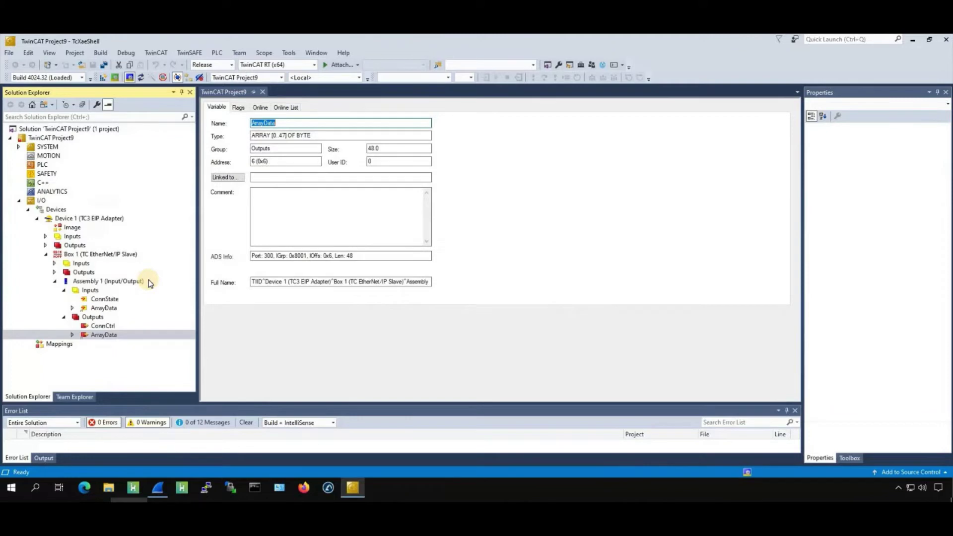
- Review Box 1's slave settings, and reassign Device 1's network adapter to usb_xhci 2 (ASIX AX88179 USB 3.0 to Gigabit Ethernet Adapter #2)
{"action": "left_click", "coordinate": [101, 254]}
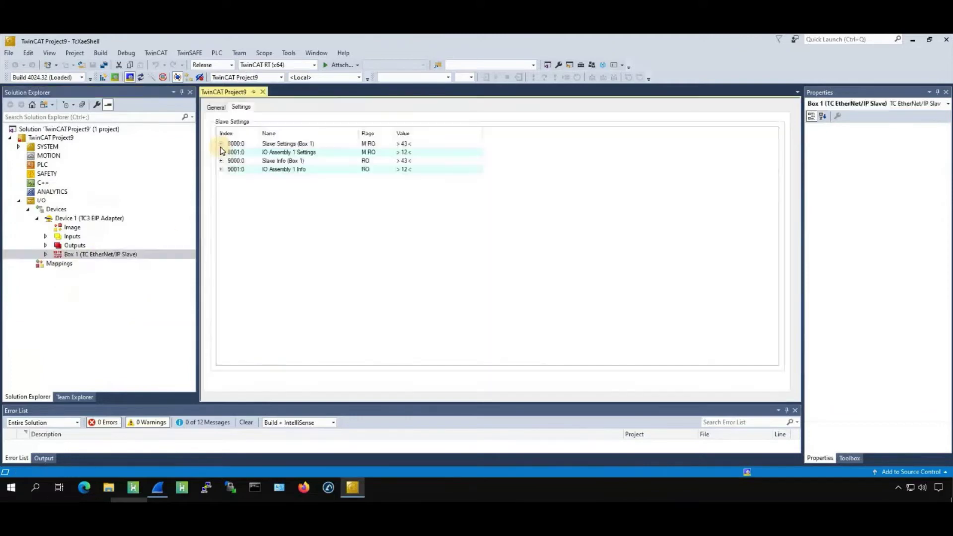
{"action": "left_click", "coordinate": [221, 144]}
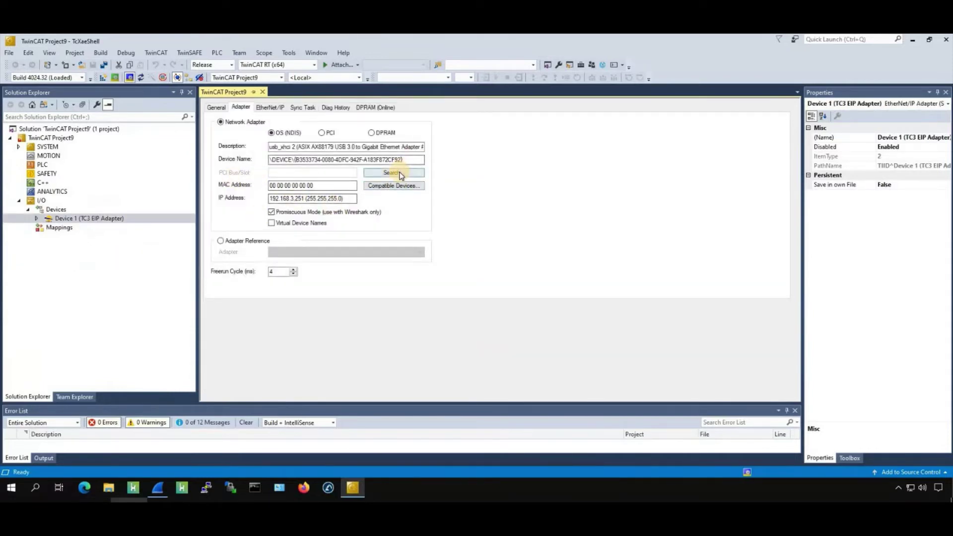
{"action": "left_click", "coordinate": [401, 174]}
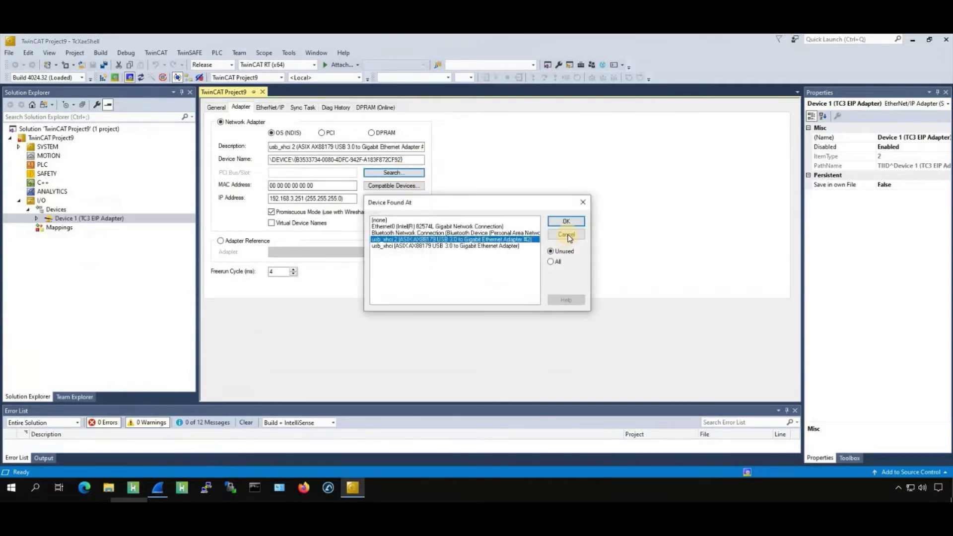
{"action": "left_click", "coordinate": [557, 223]}
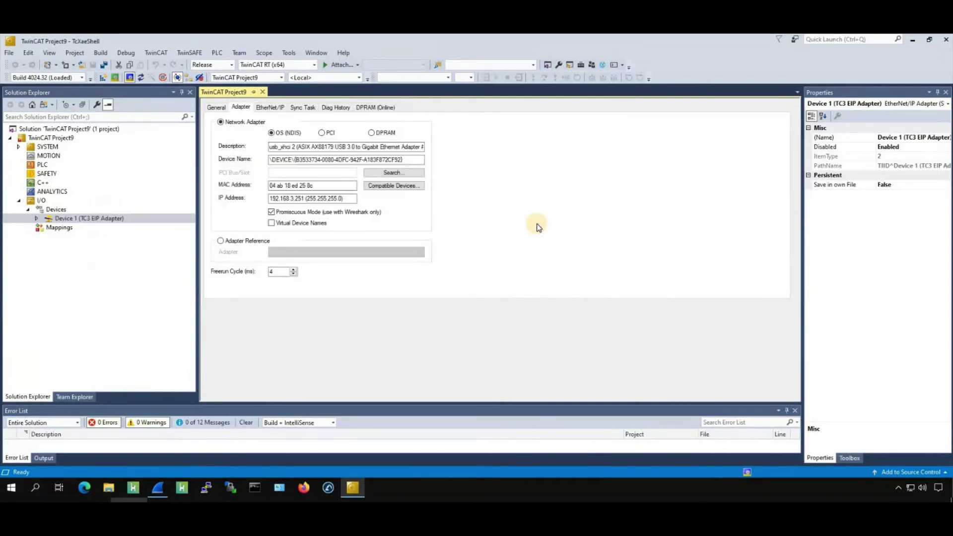
- Add a Standard PLC Project with the default name to the solution's PLC node
{"action": "left_click", "coordinate": [54, 164]}
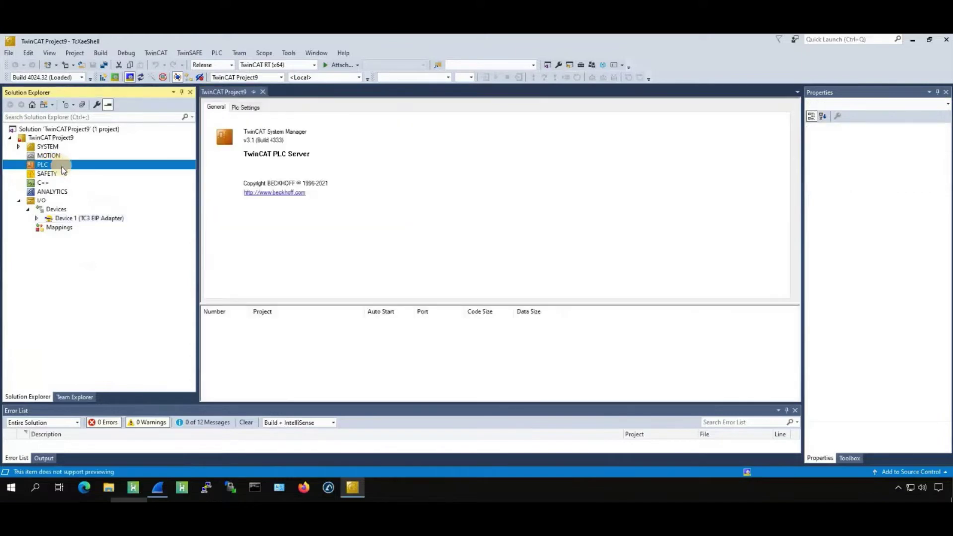
{"action": "right_click", "coordinate": [54, 163]}
{"action": "key", "text": "Return"}
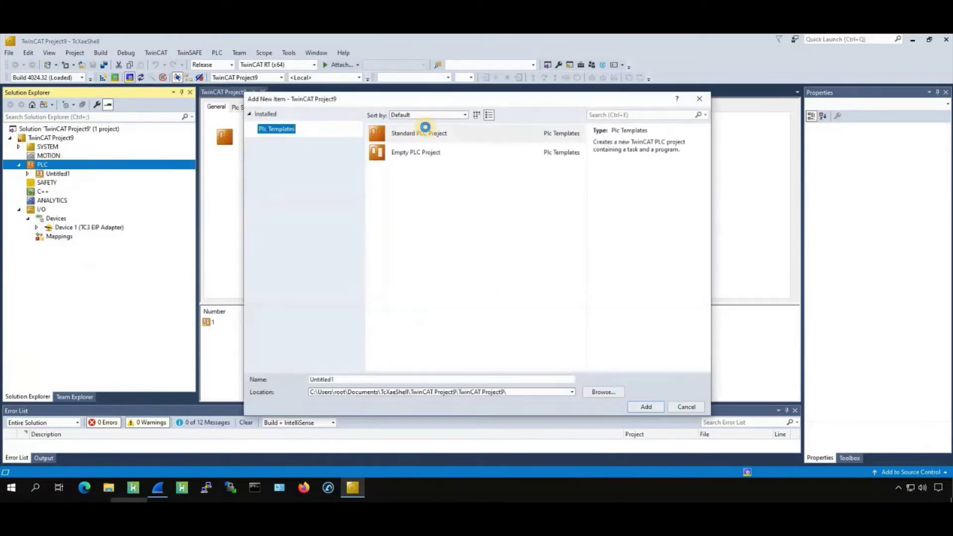
{"action": "double_click", "coordinate": [425, 130]}
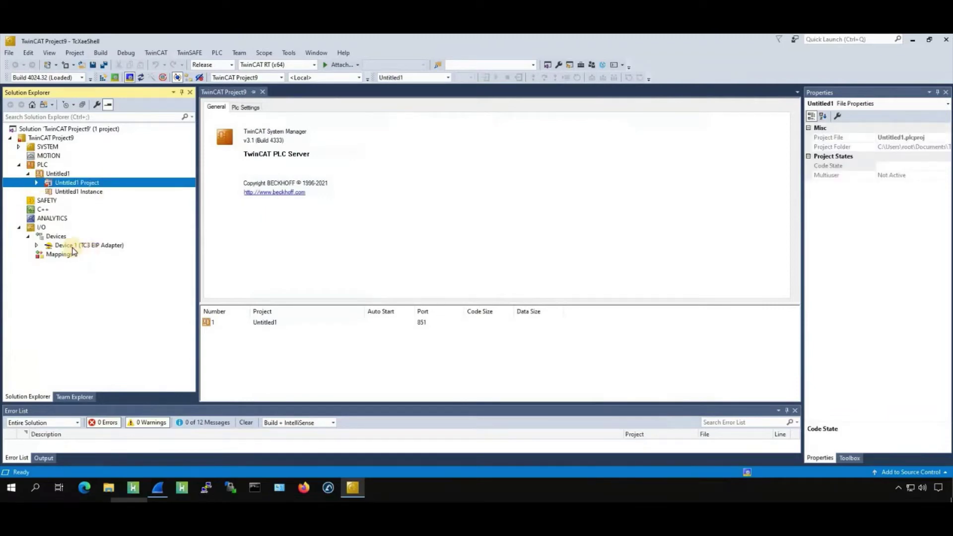
- Open the new PLC project's MAIN program and place the cursor after VAR in its declaration section
{"action": "left_click", "coordinate": [36, 183]}
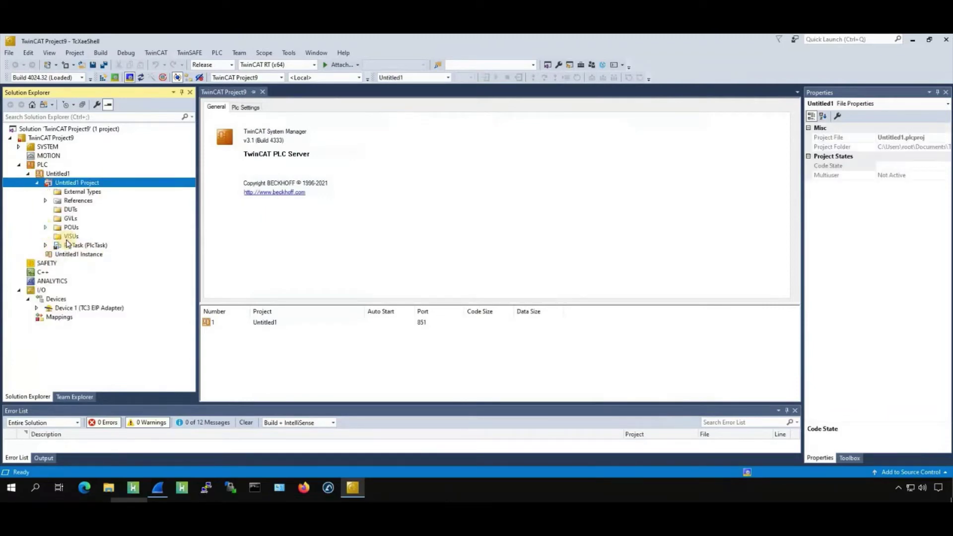
{"action": "left_click", "coordinate": [46, 228]}
{"action": "double_click", "coordinate": [81, 236]}
{"action": "left_click", "coordinate": [255, 108]}
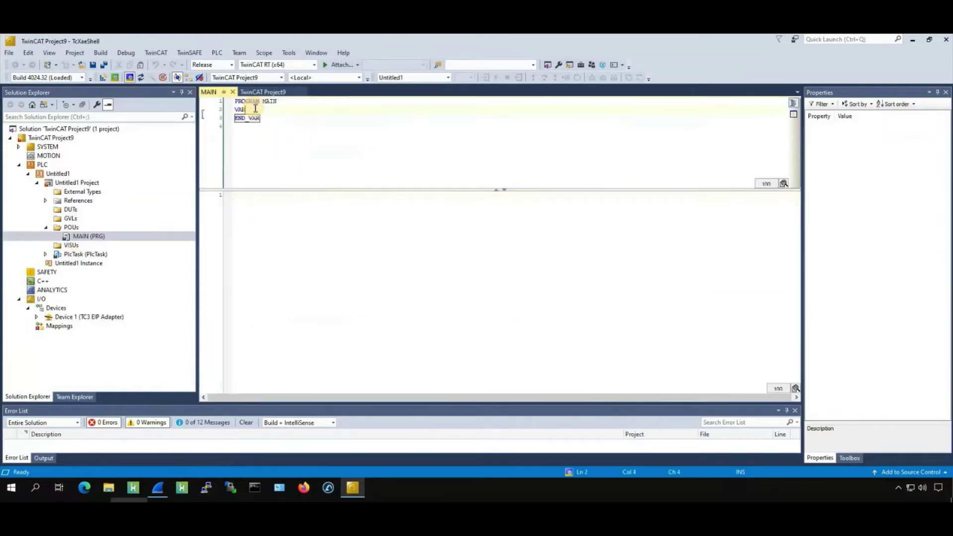
- Declare EIPByteArrayInput AT %I* as ARRAY[0..47] OF BYTE in MAIN's VAR section
{"action": "key", "text": "Return"}
{"action": "key", "text": "Return"}
{"action": "key", "text": "Return"}
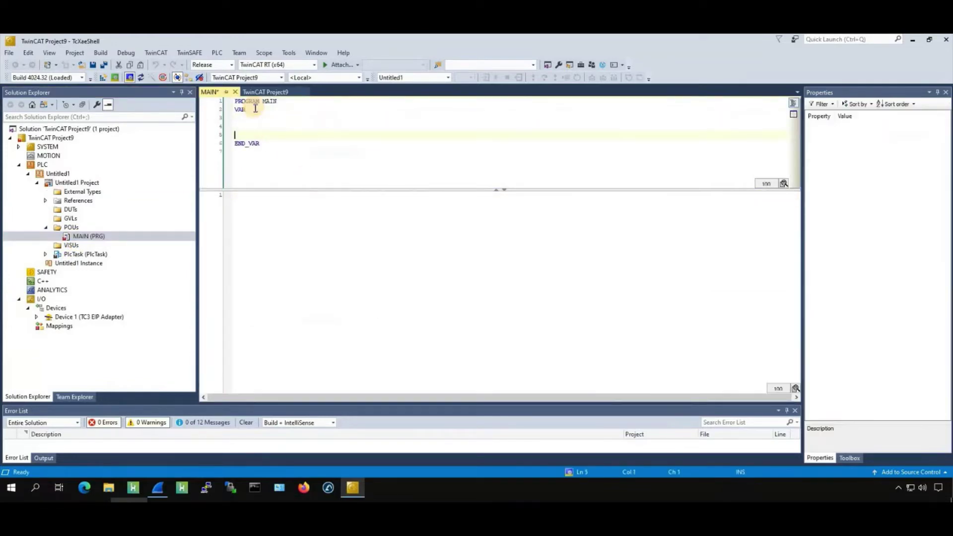
{"action": "key", "text": "Tab"}
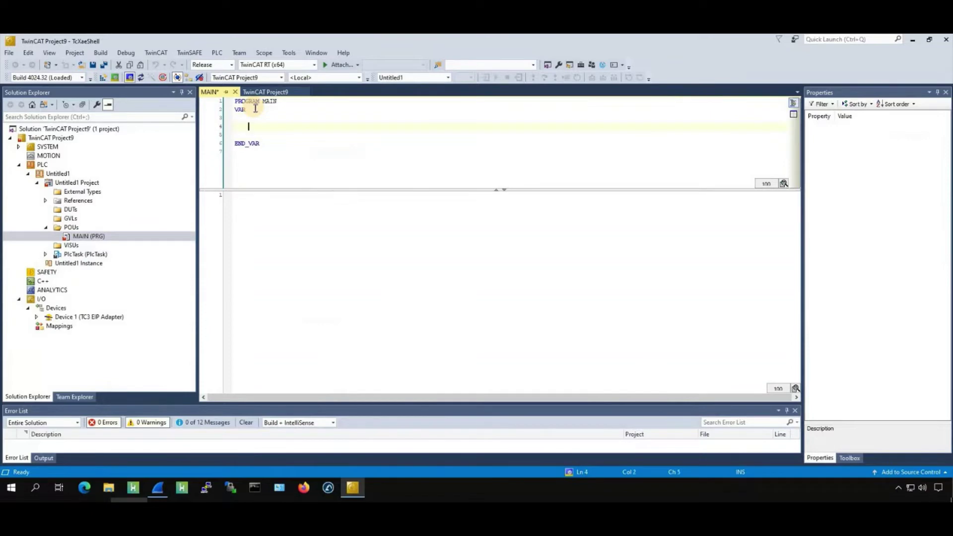
{"action": "type", "text": "EIPByteArrayInoput"}
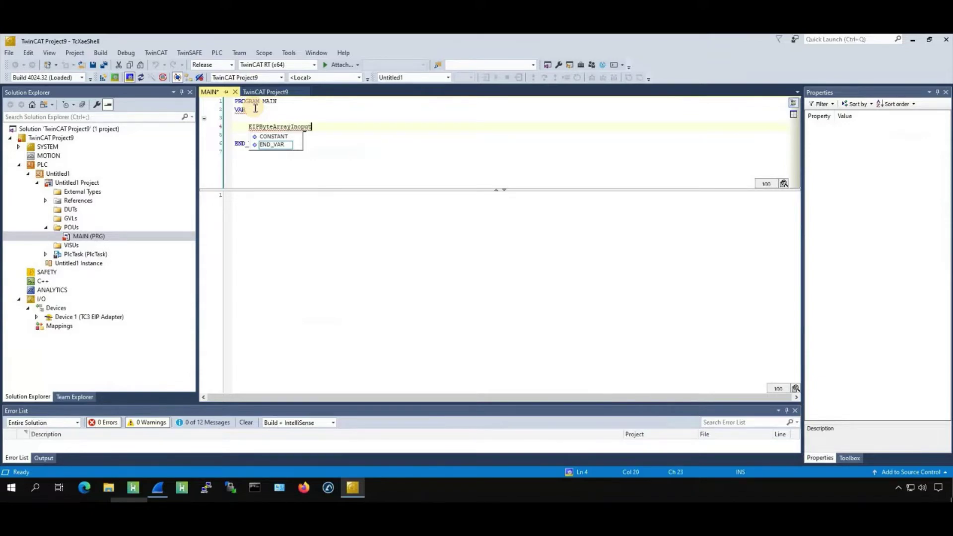
{"action": "key", "text": "BackSpace"}
{"action": "key", "text": "BackSpace"}
{"action": "key", "text": "BackSpace"}
{"action": "key", "text": "BackSpace"}
{"action": "type", "text": "put AT %"}
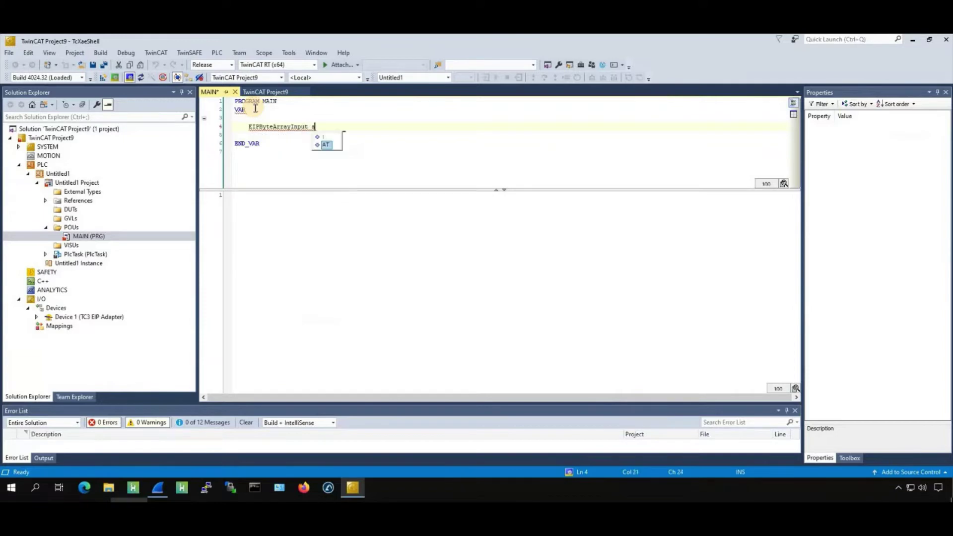
{"action": "type", "text": "I*"}
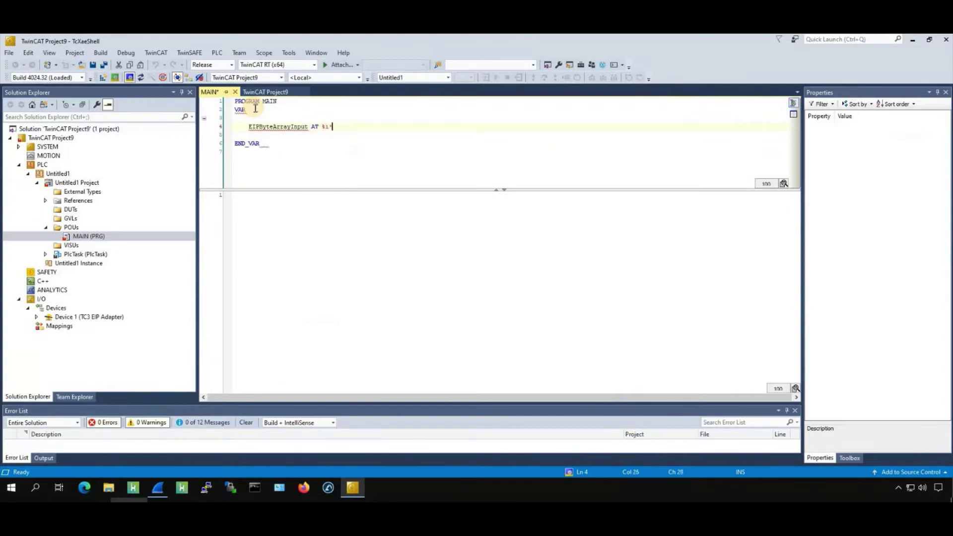
{"action": "type", "text": " :array"}
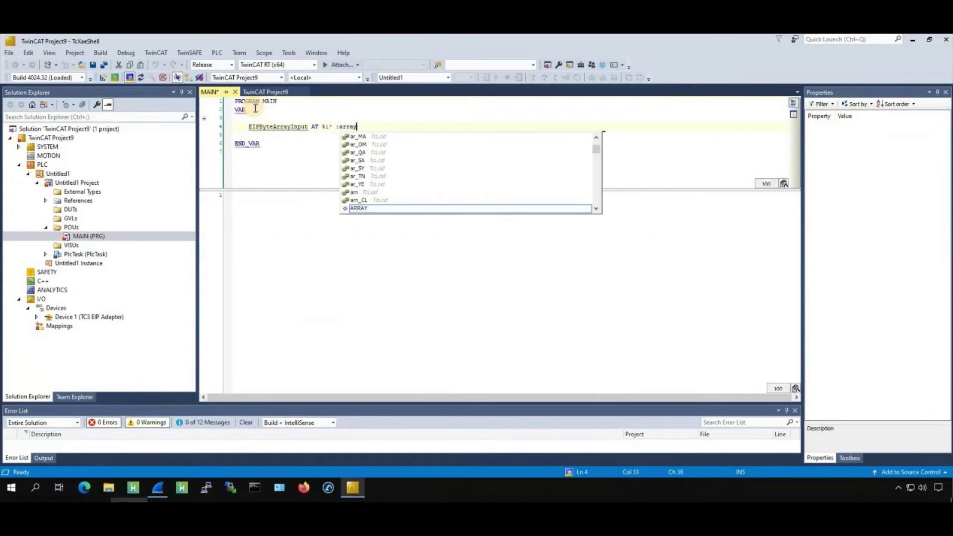
{"action": "type", "text": "p0..47"}
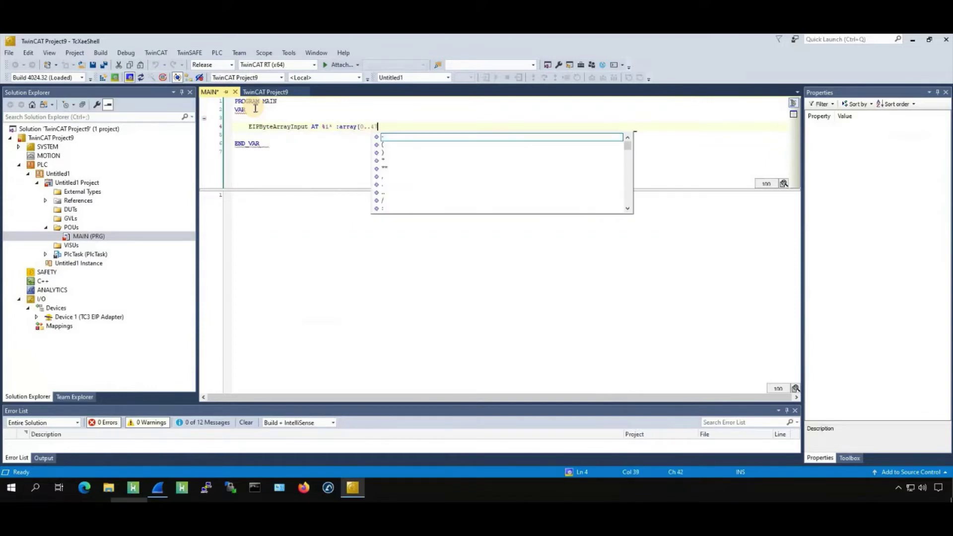
{"action": "type", "text": "] OF BYTE;"}
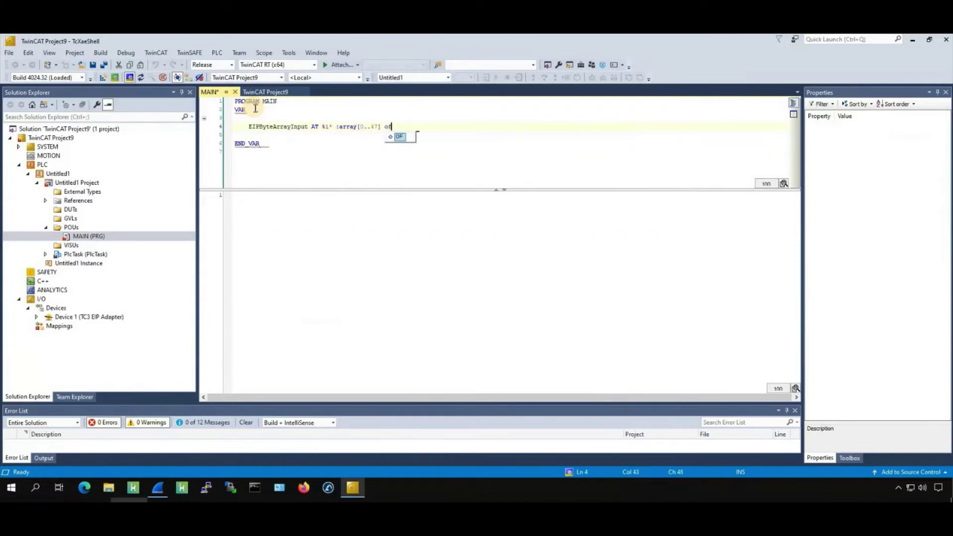
{"action": "key", "text": "Return"}
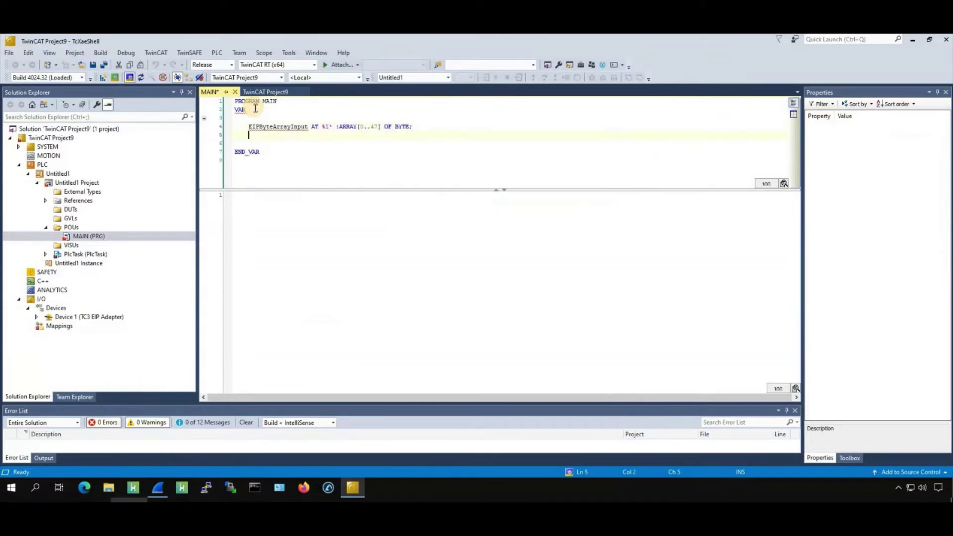
- Start declaring the array EIPByteArrayOutput AT %Q* with the range 0..47 below the input array
{"action": "type", "text": "EIPByteAr"}
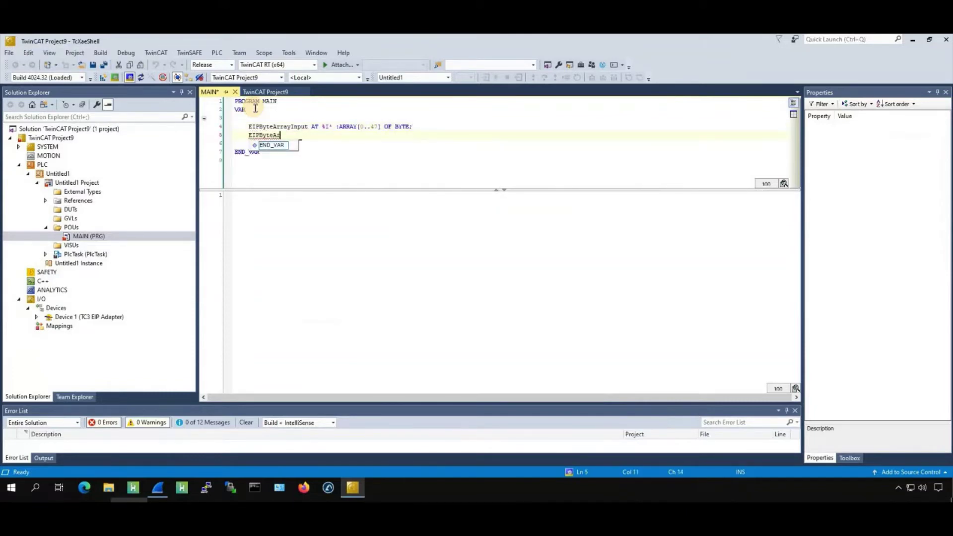
{"action": "type", "text": "rayOutput a"}
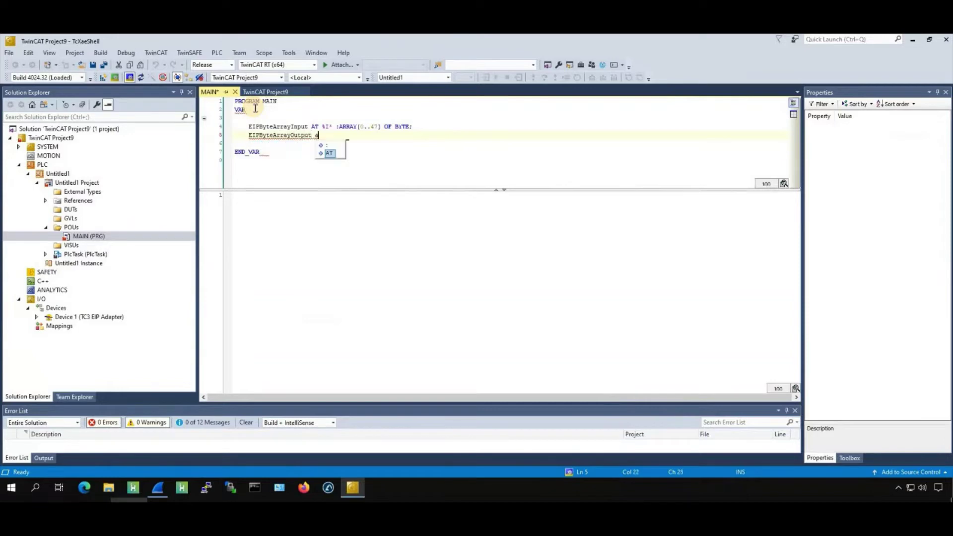
{"action": "type", "text": "t %Q* :arary"}
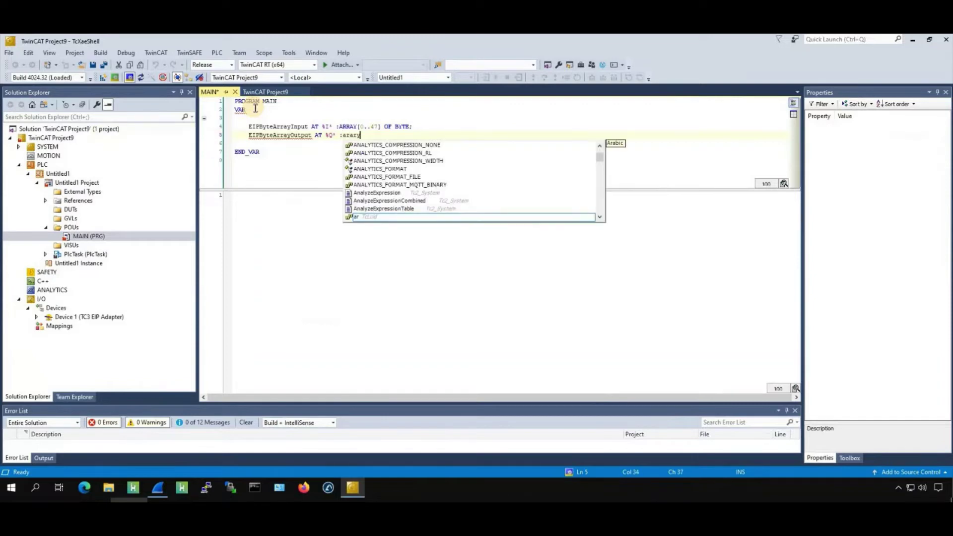
{"action": "type", "text": "[0..47"}
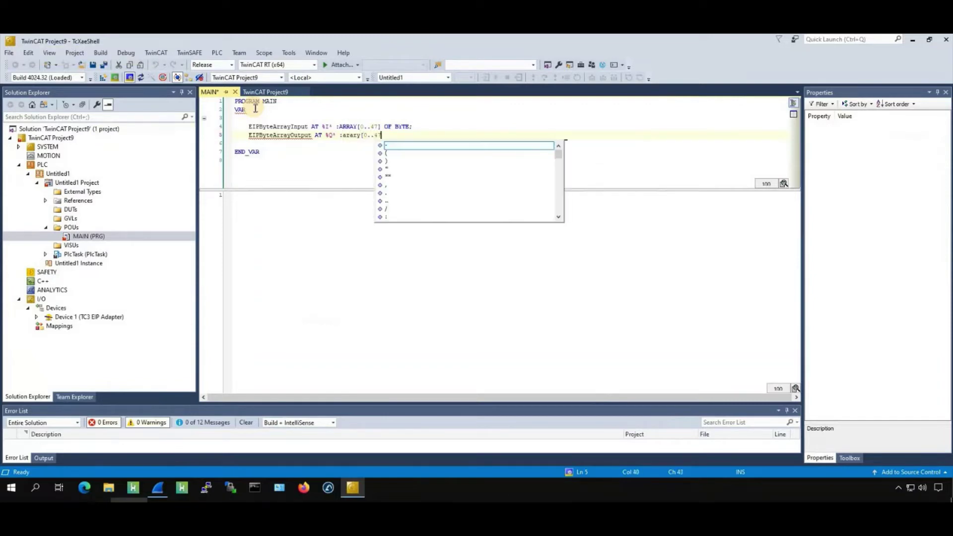
{"action": "type", "text": "["}
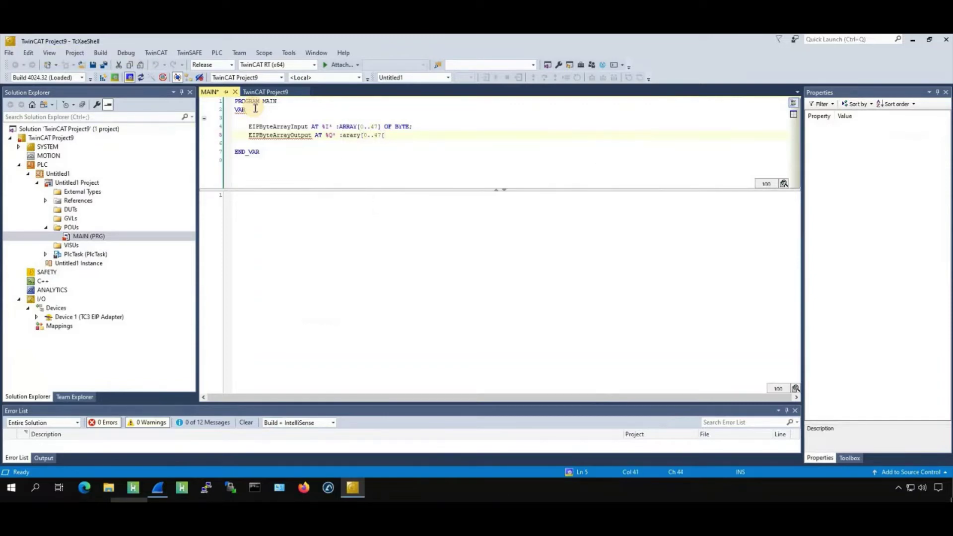
- Correct the misspelled ARRAY keyword, complete EIPByteArrayOutput's declaration as ARRAY[0..47] OF BYTE, and save MAIN
{"action": "key", "text": "Left"}
{"action": "key", "text": "Left"}
{"action": "key", "text": "Left"}
{"action": "key", "text": "Left"}
{"action": "key", "text": "Left"}
{"action": "key", "text": "Left"}
{"action": "key", "text": "Left"}
{"action": "key", "text": "Left"}
{"action": "type", "text": "r"}
{"action": "key", "text": "Escape"}
{"action": "key", "text": "Right"}
{"action": "key", "text": "Right"}
{"action": "key", "text": "BackSpace"}
{"action": "type", "text": "."}
{"action": "key", "text": "Right"}
{"action": "key", "text": "Right"}
{"action": "key", "text": "Right"}
{"action": "key", "text": "BackSpace"}
{"action": "type", "text": "] OF BYTE;"}
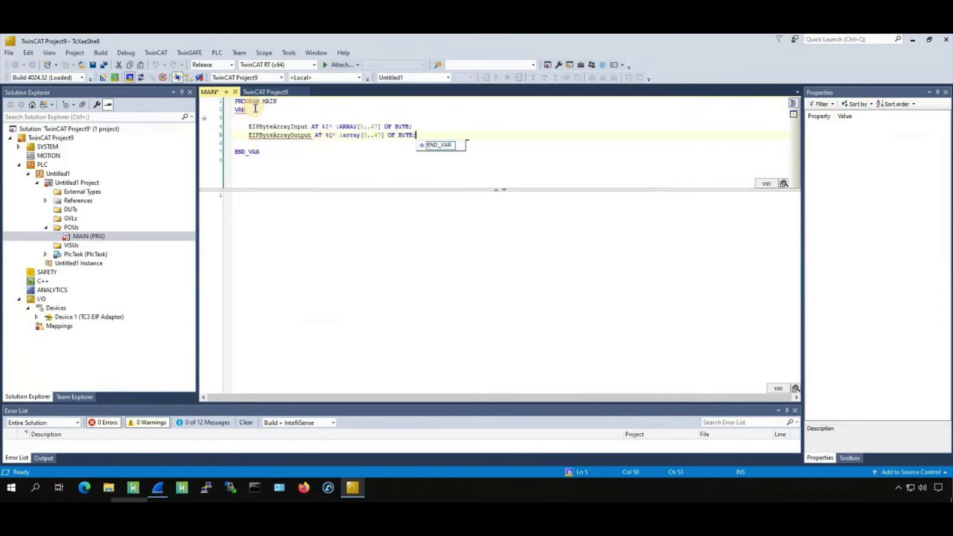
{"action": "key", "text": "ctrl+s"}
{"action": "key", "text": "Return"}
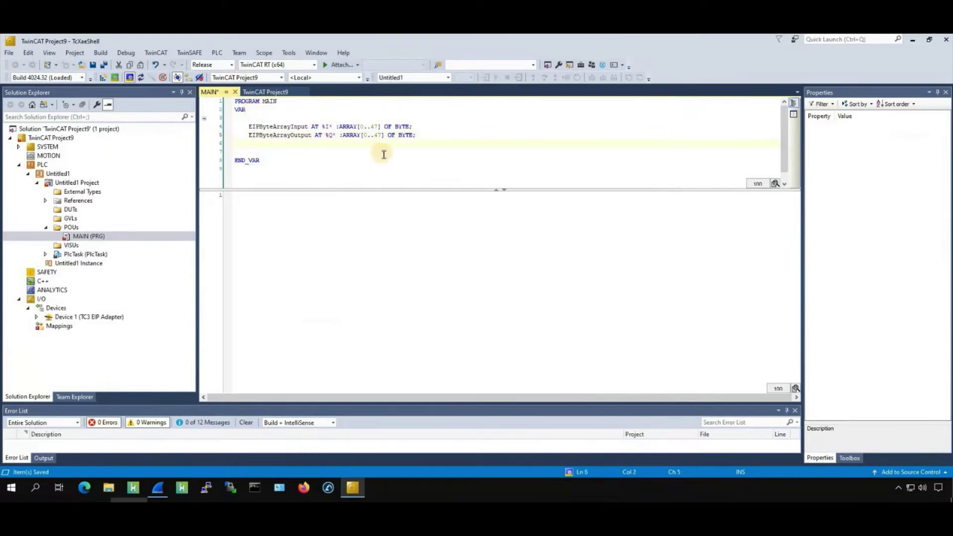
- Declare EIPbyteInputBuffer and EIPbyteOutputBuffer on one line, reusing the copied ARRAY[0..47] OF BYTE type
{"action": "left_click_drag", "start_coordinate": [340, 135], "coordinate": [305, 145]}
{"action": "key", "text": "shift+Left"}
{"action": "key", "text": "shift+Left"}
{"action": "key", "text": "ctrl+c"}
{"action": "left_click", "coordinate": [300, 144]}
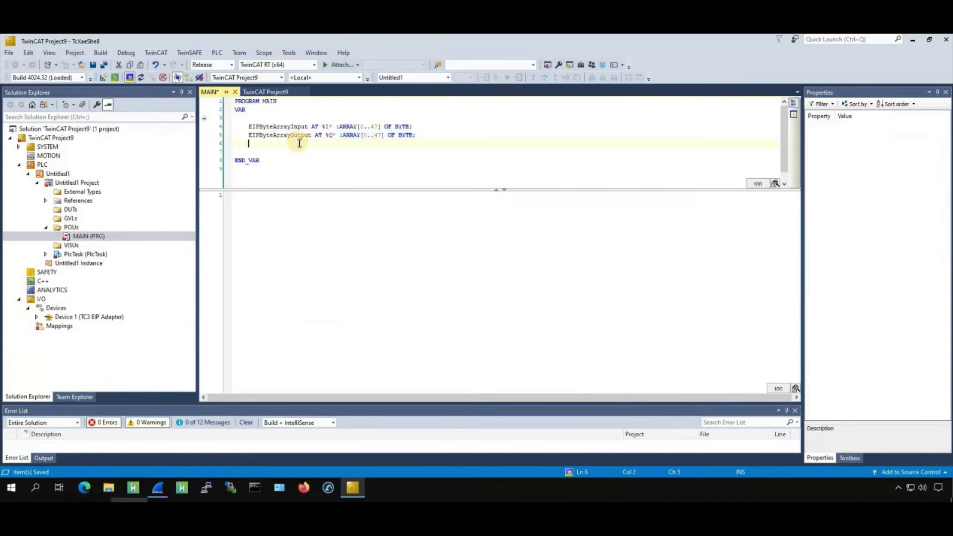
{"action": "type", "text": "ED"}
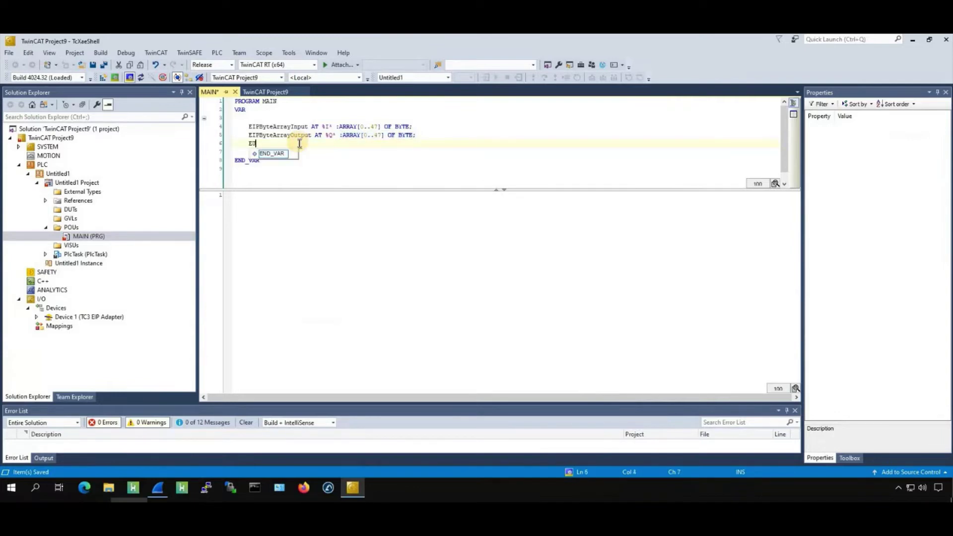
{"action": "type", "text": "PbyteInputBuffer,EIPby"}
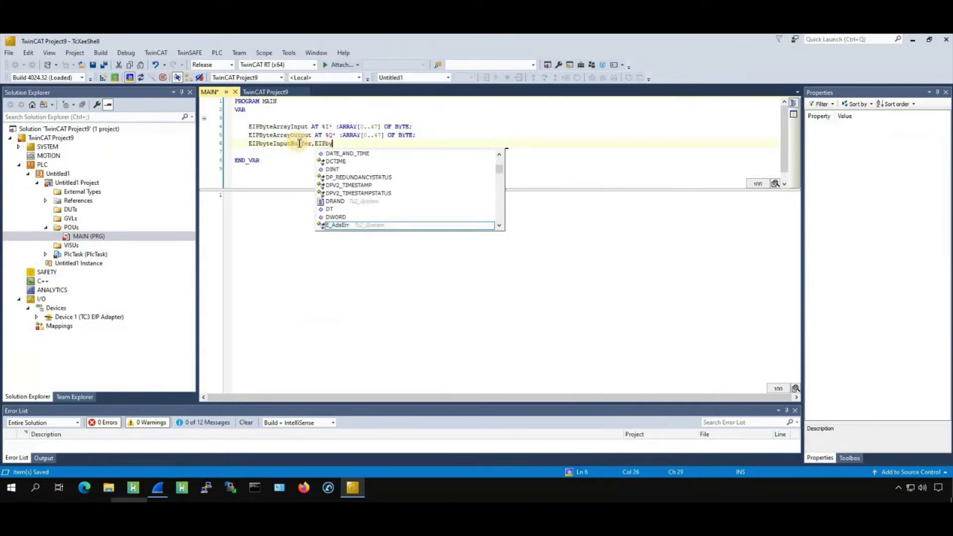
{"action": "type", "text": "teOutputBuffer :"}
{"action": "key", "text": "ctrl+v"}
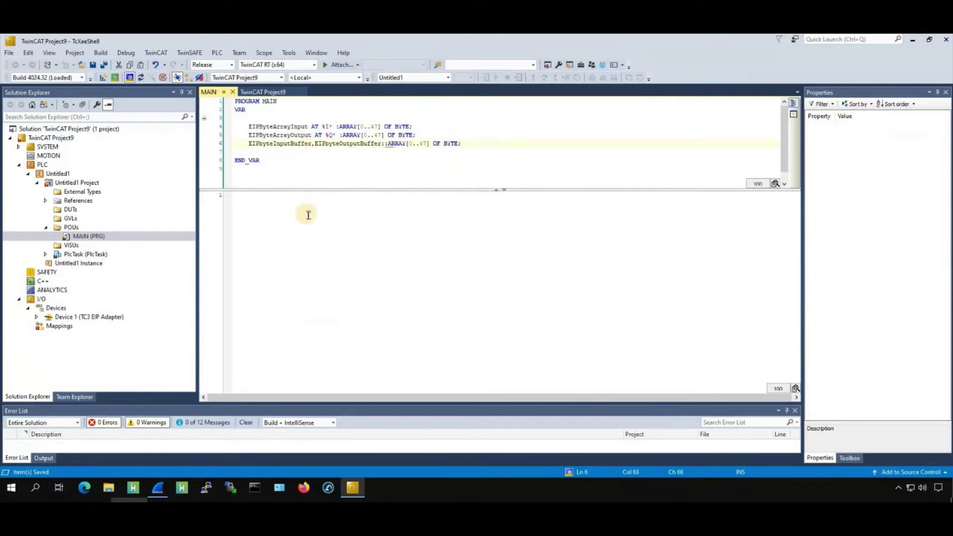
- Remove the duplicate colon from the buffer declaration and save MAIN
{"action": "left_click", "coordinate": [424, 198]}
{"action": "left_click", "coordinate": [406, 167]}
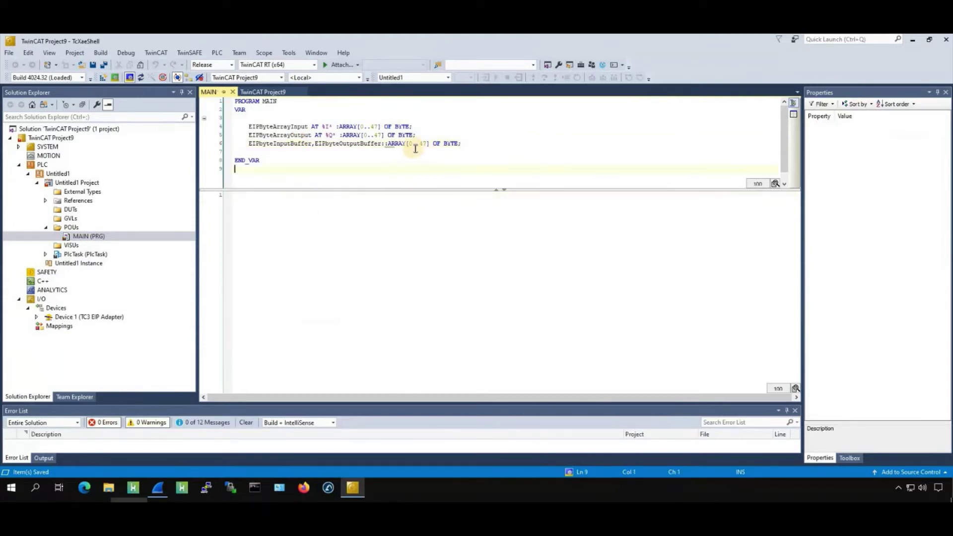
{"action": "left_click", "coordinate": [391, 144]}
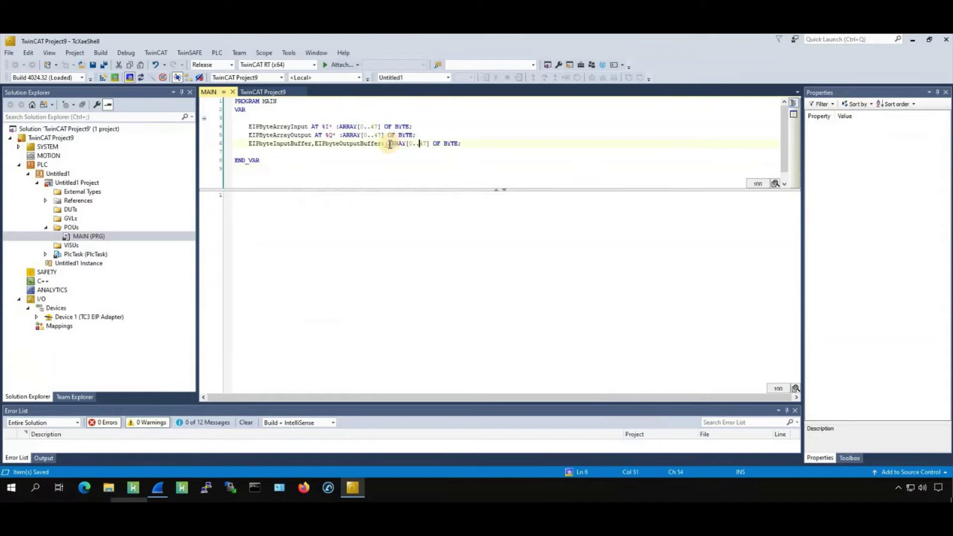
{"action": "key", "text": "BackSpace"}
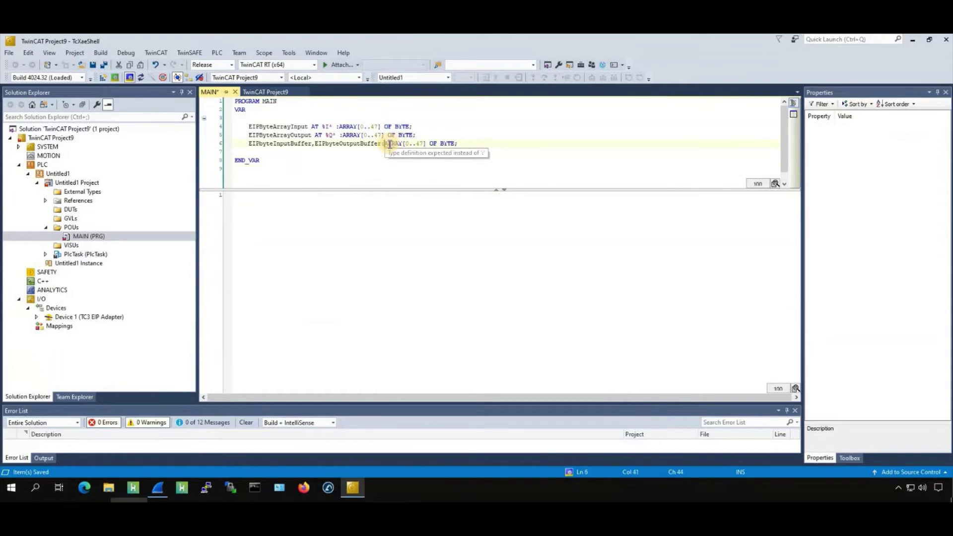
{"action": "key", "text": "ctrl+s"}
- Expand Device 1 (TC3 EIP Adapter) in the project tree to view its inputs, outputs and slave box
{"action": "left_click", "coordinate": [351, 199]}
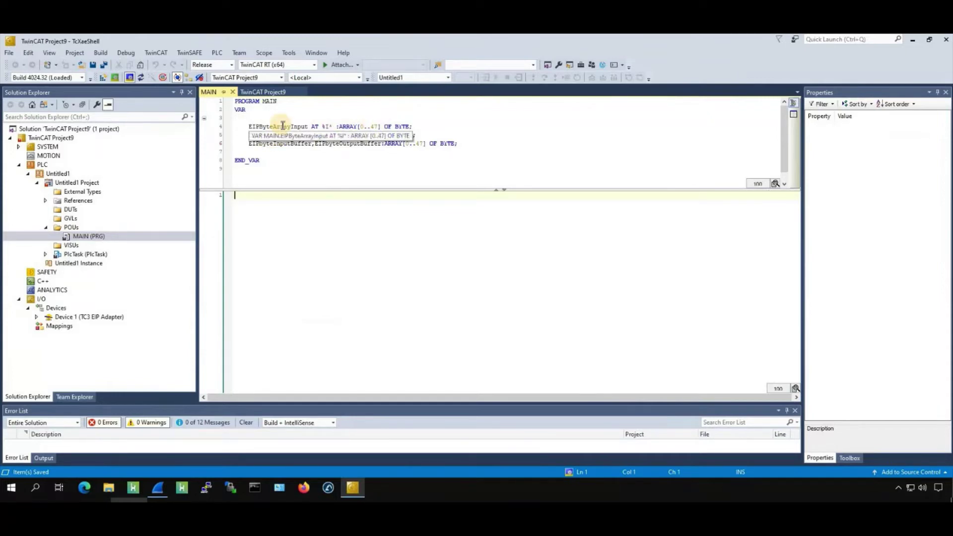
{"action": "left_click", "coordinate": [280, 152]}
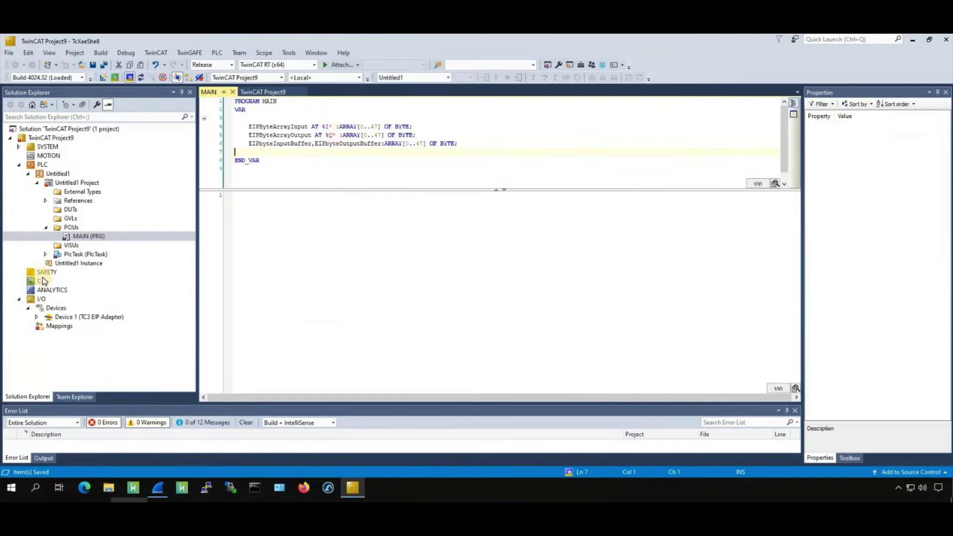
{"action": "left_click", "coordinate": [41, 326]}
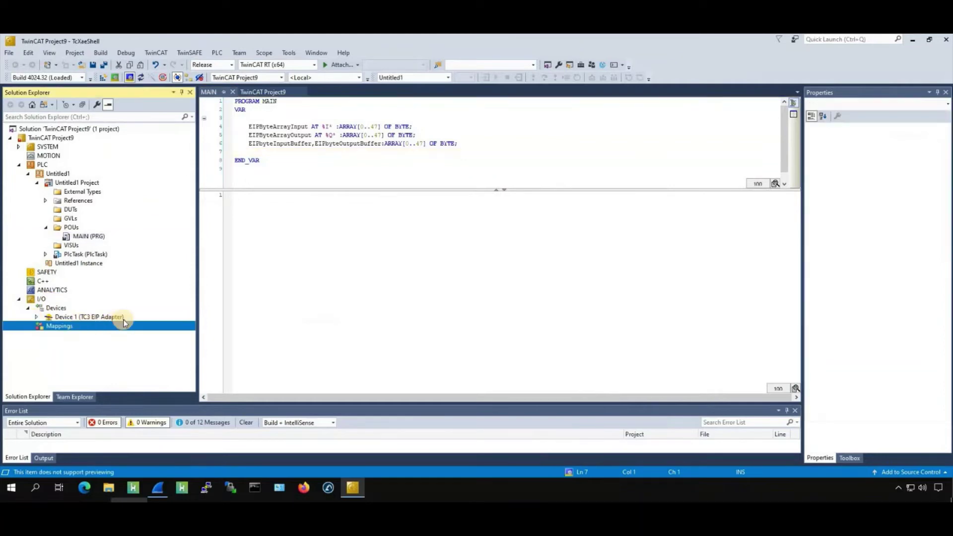
- Add the assignment EIPbyteInputBuffer:=EIPByteArrayInput; on line 4 of MAIN's program code
{"action": "left_click", "coordinate": [335, 234]}
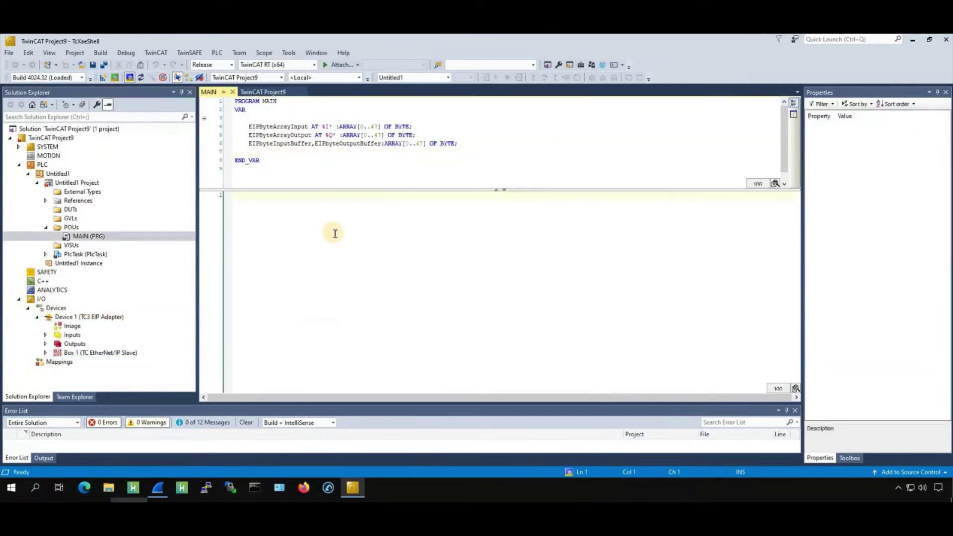
{"action": "key", "text": "Return"}
{"action": "key", "text": "Return"}
{"action": "key", "text": "Return"}
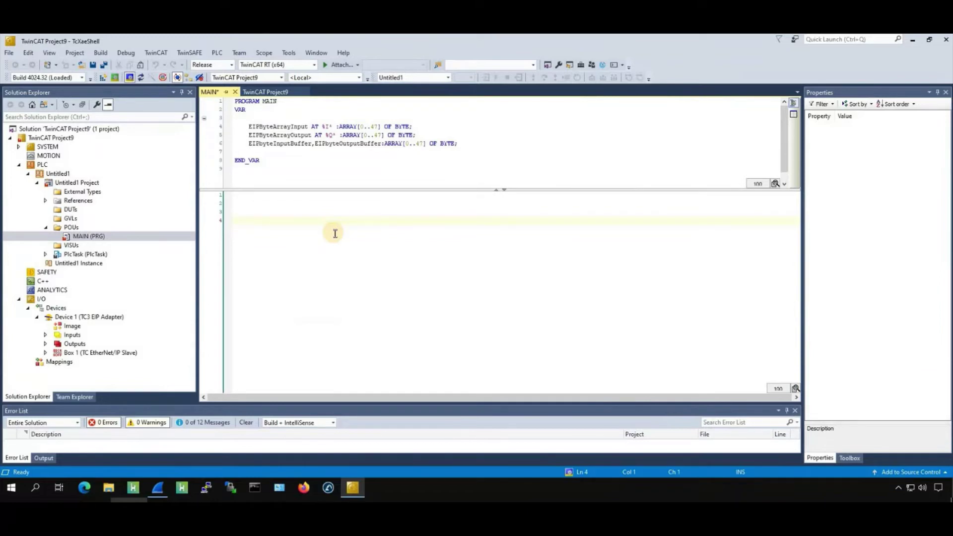
{"action": "type", "text": "EI"}
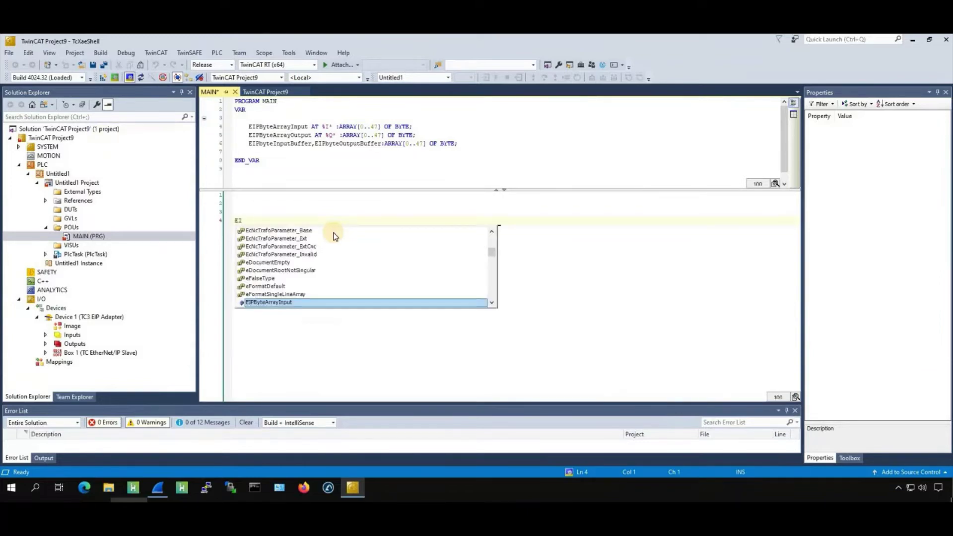
{"action": "type", "text": "Pbyteinput"}
{"action": "key", "text": "Return"}
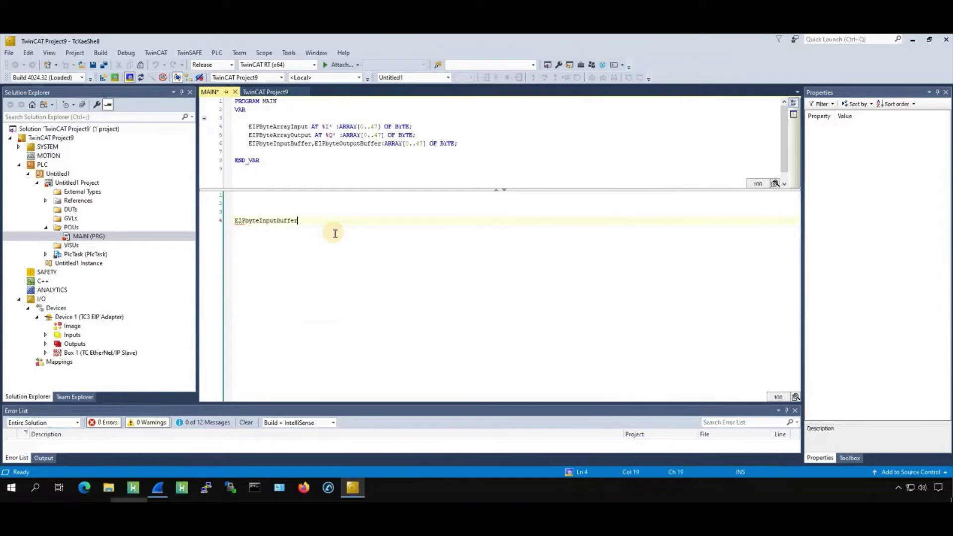
{"action": "type", "text": "["}
{"action": "key", "text": "BackSpace"}
{"action": "type", "text": ":=EIP"}
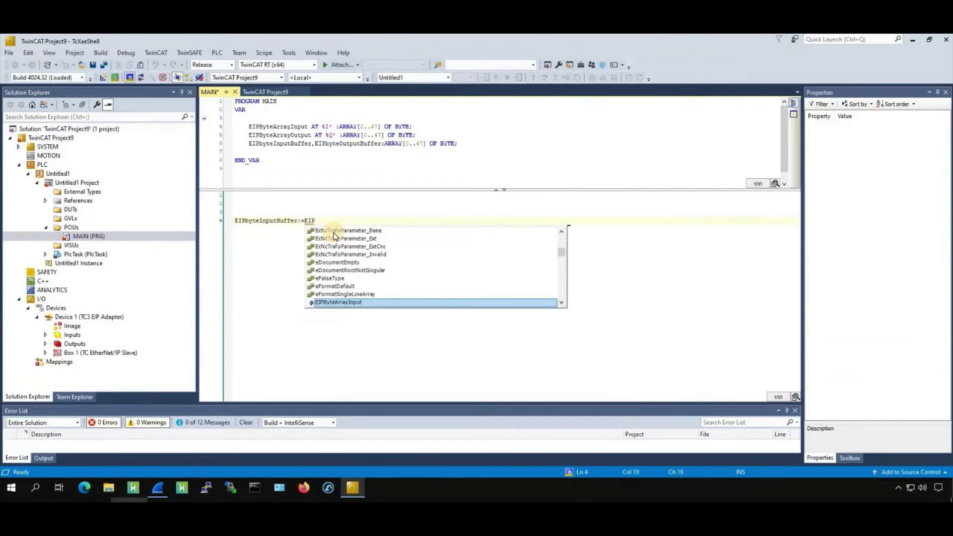
{"action": "type", "text": "ByteArray"}
{"action": "key", "text": "Return"}
{"action": "type", "text": ";"}
{"action": "key", "text": "Return"}
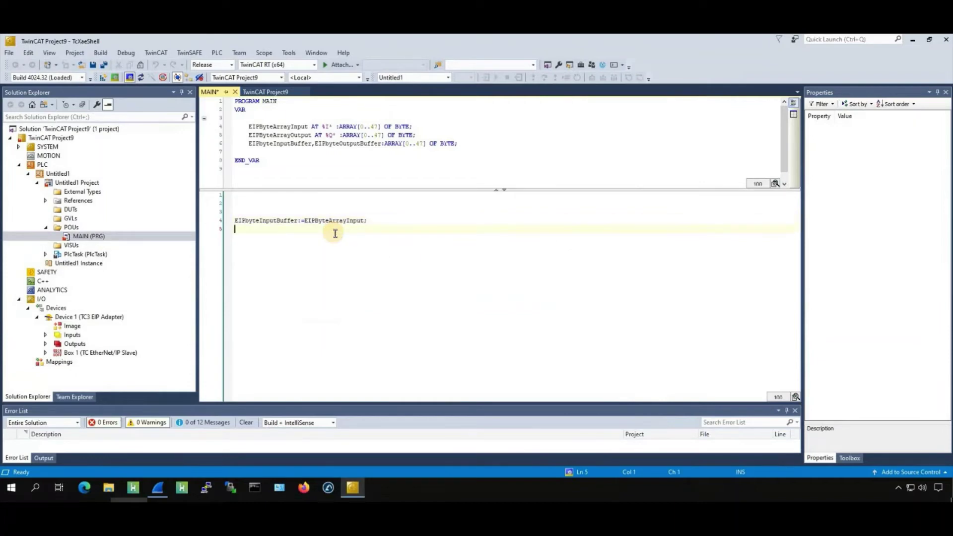
- Add the assignment EIPByteArrayOutput:=EIPbyteOutputBuffer; on line 5 of MAIN's program code and save MAIN
{"action": "type", "text": "EIP"}
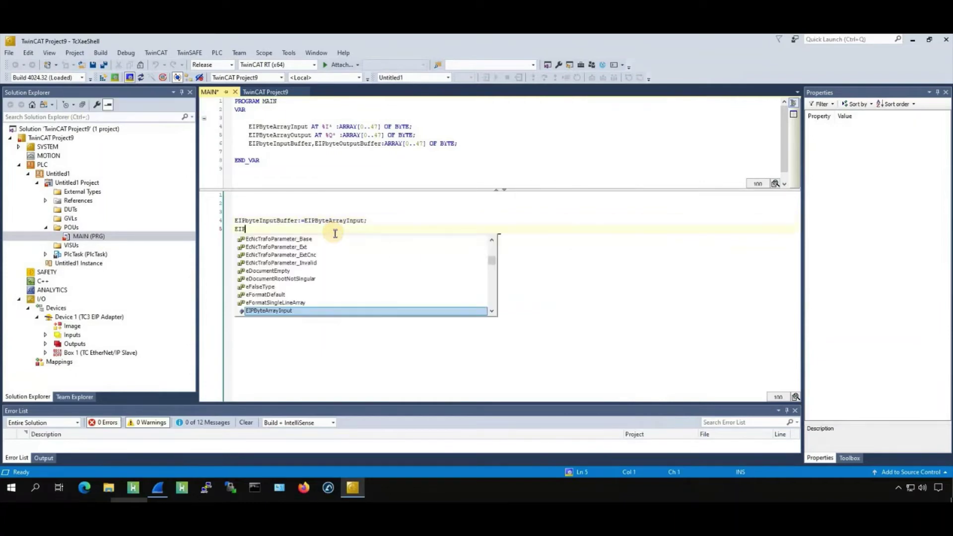
{"action": "type", "text": "BytearrayO"}
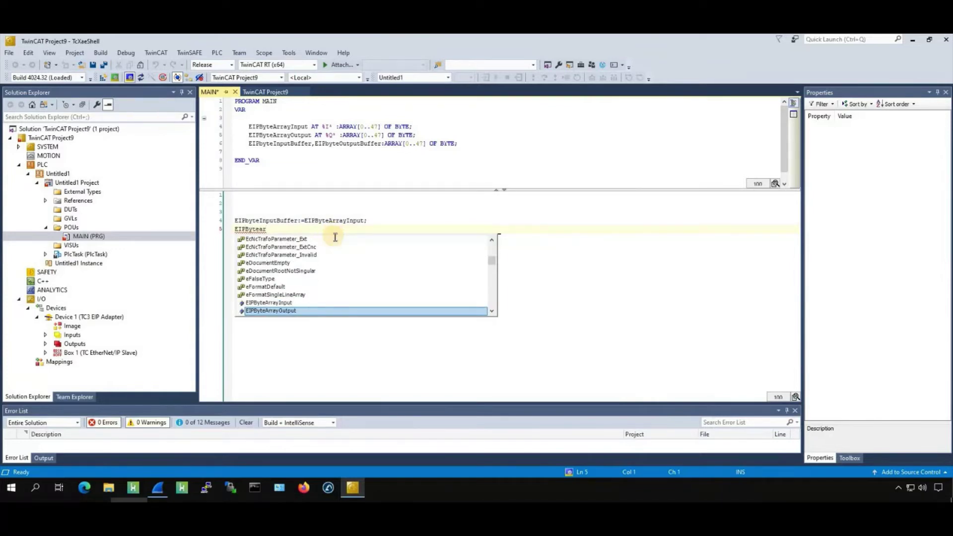
{"action": "key", "text": "Return"}
{"action": "type", "text": ":=EI"}
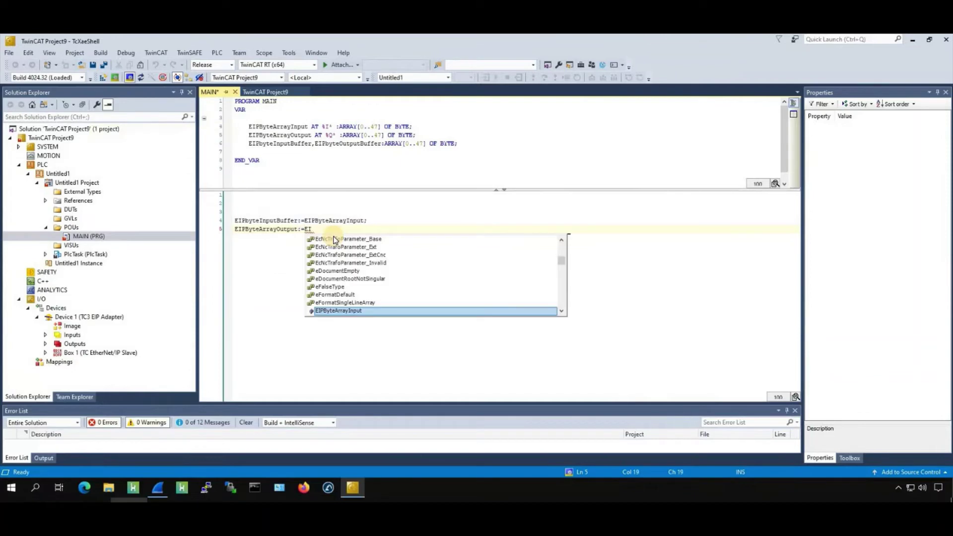
{"action": "type", "text": "P"}
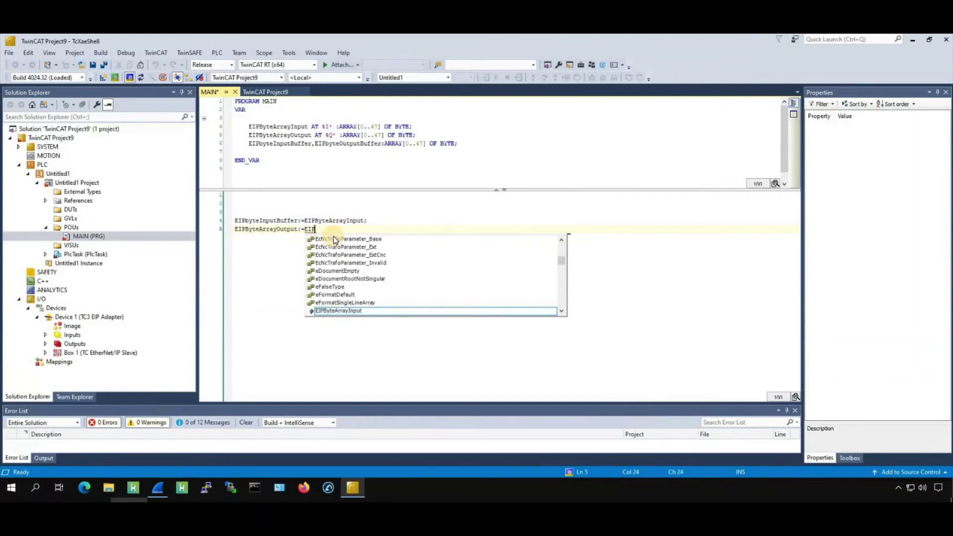
{"action": "type", "text": "byteOut"}
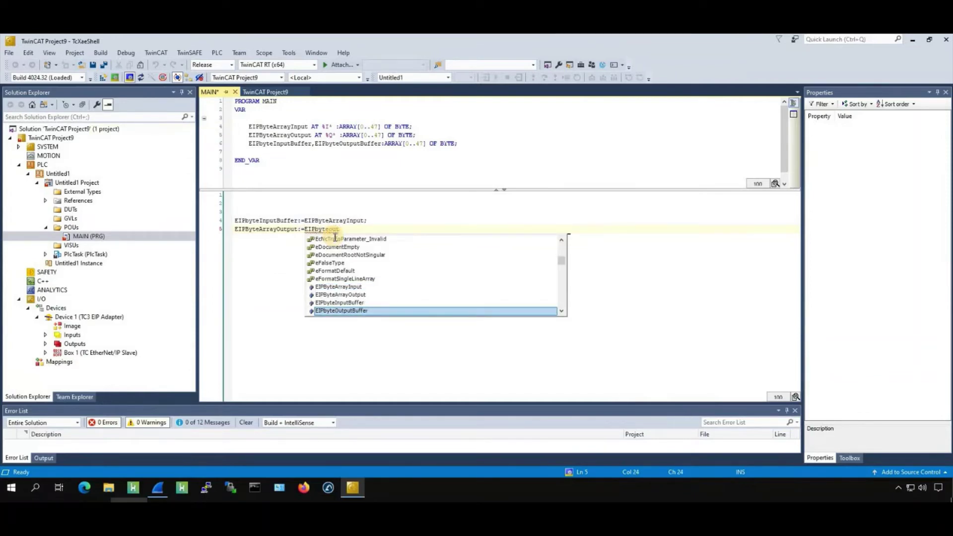
{"action": "key", "text": "Return"}
{"action": "type", "text": ";"}
{"action": "key", "text": "ctrl+s"}
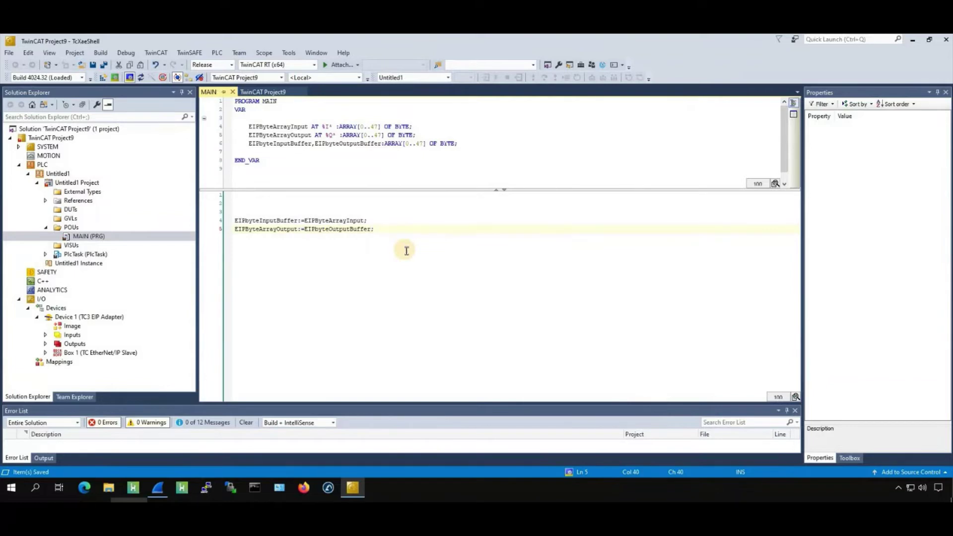
{"action": "key", "text": "Return"}
{"action": "key", "text": "Return"}
{"action": "key", "text": "ctrl+s"}
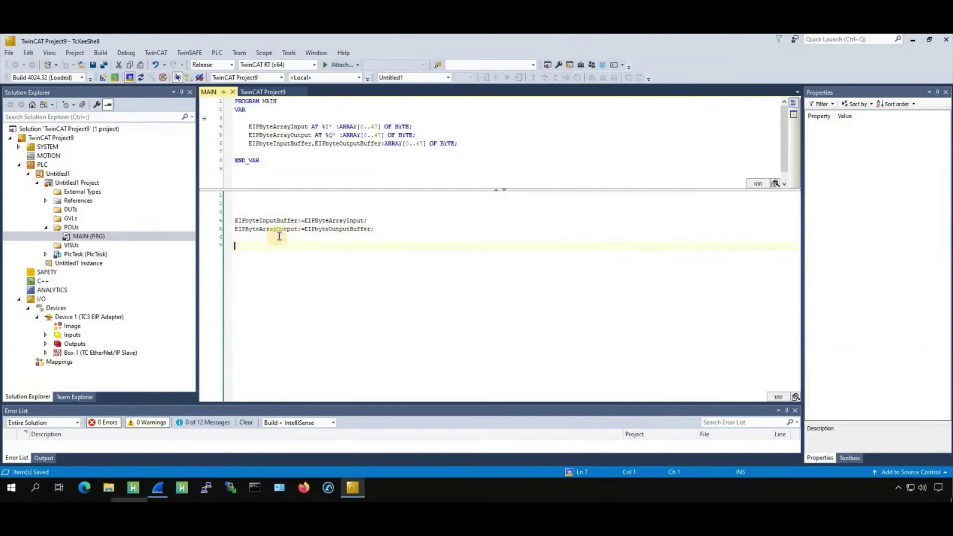
- Build the TwinCAT solution and save the project
{"action": "left_click", "coordinate": [103, 54]}
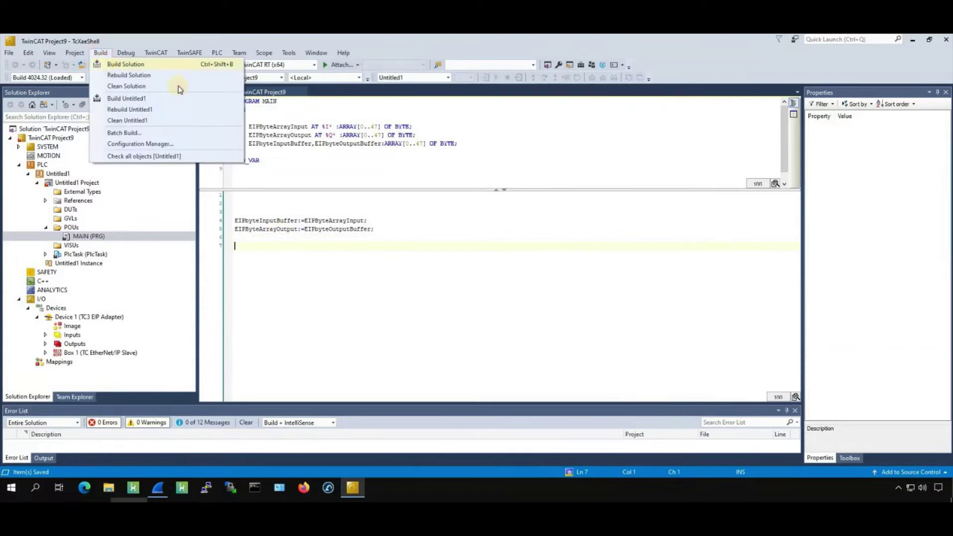
{"action": "key", "text": "Return"}
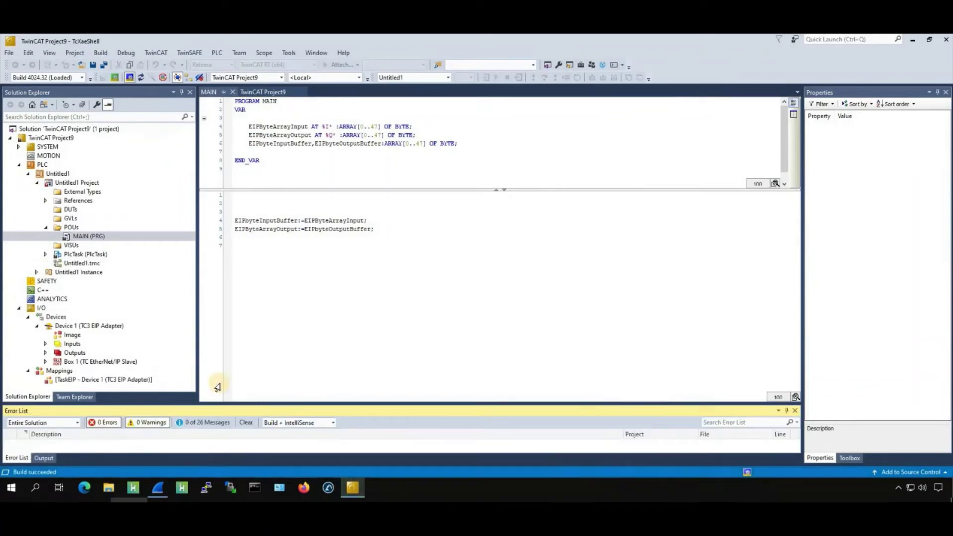
{"action": "key", "text": "ctrl+s"}
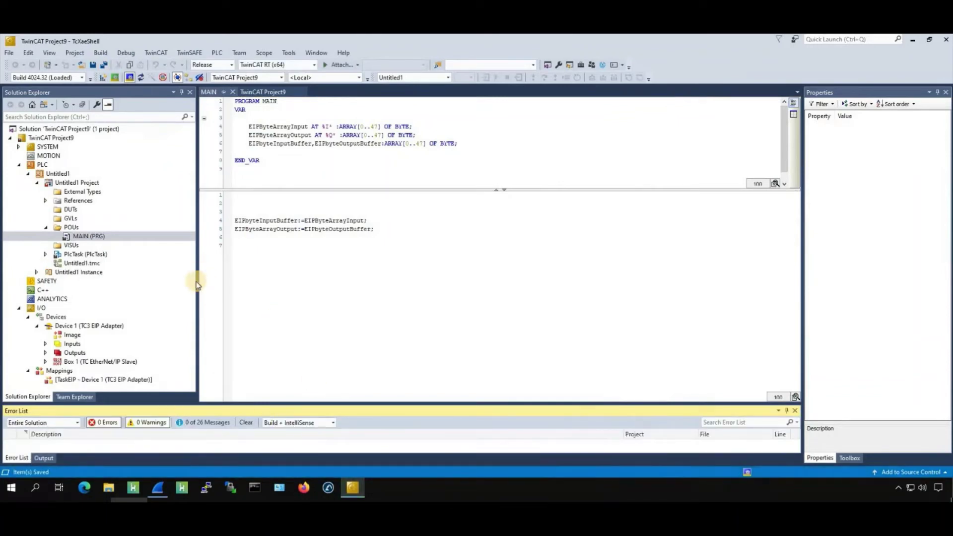
- Link the input ArrayData of Box 1's Assembly 1 to the PLC variable MAIN.EIPByteArrayInput
{"action": "left_click_drag", "start_coordinate": [198, 282], "coordinate": [238, 279]}
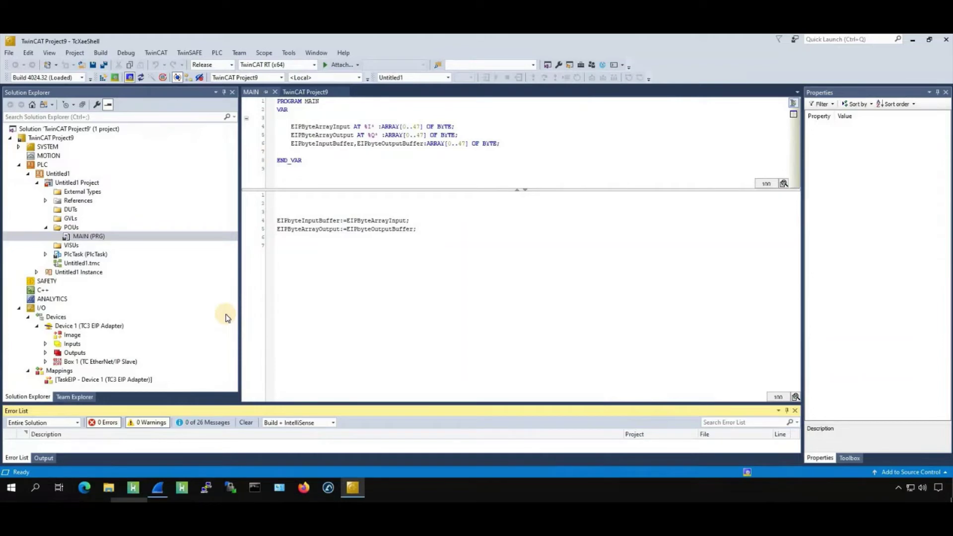
{"action": "left_click", "coordinate": [45, 361]}
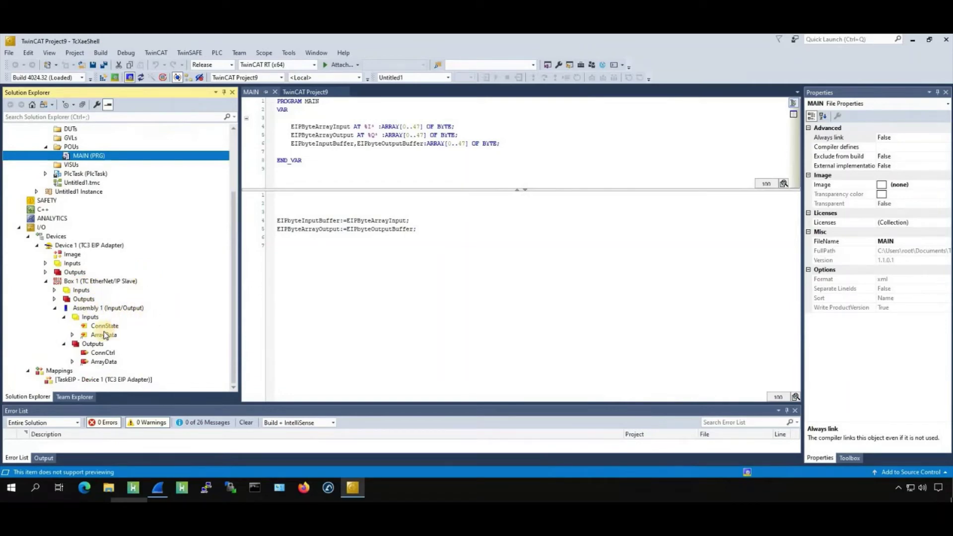
{"action": "left_click", "coordinate": [135, 332]}
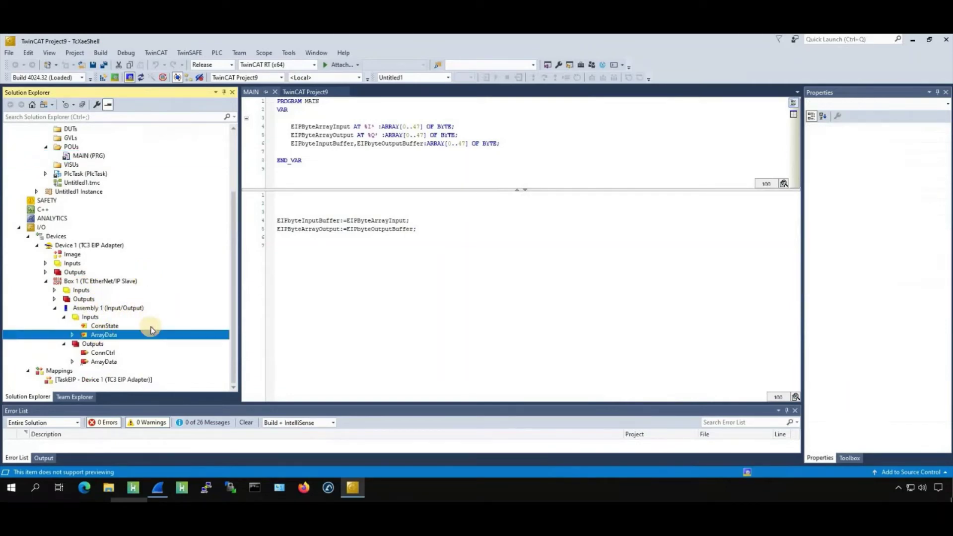
{"action": "right_click", "coordinate": [135, 333]}
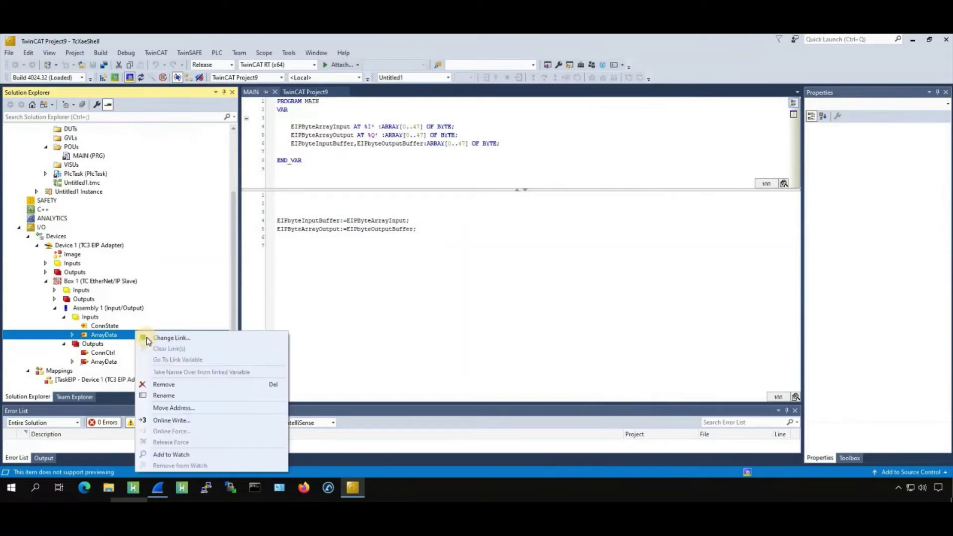
{"action": "left_click", "coordinate": [147, 338]}
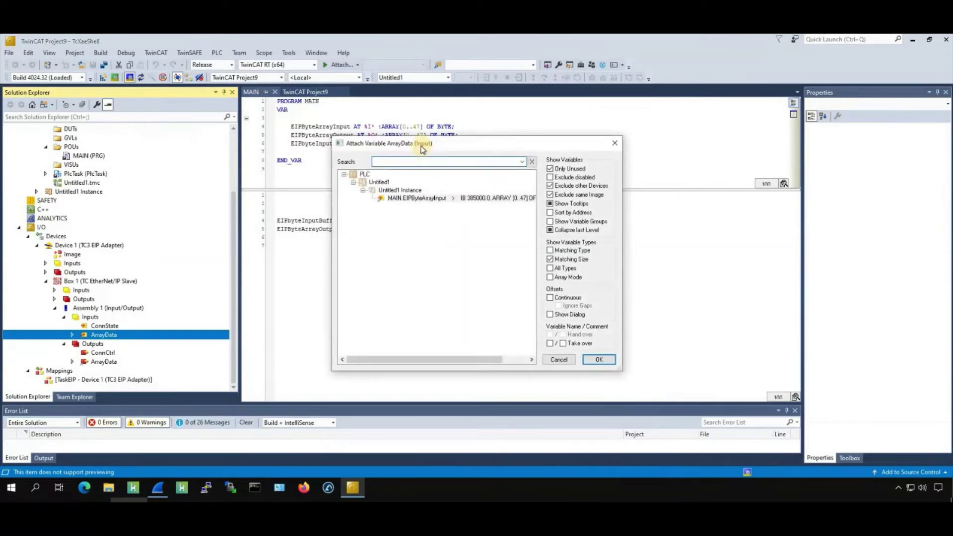
{"action": "left_click_drag", "start_coordinate": [367, 144], "coordinate": [307, 164]}
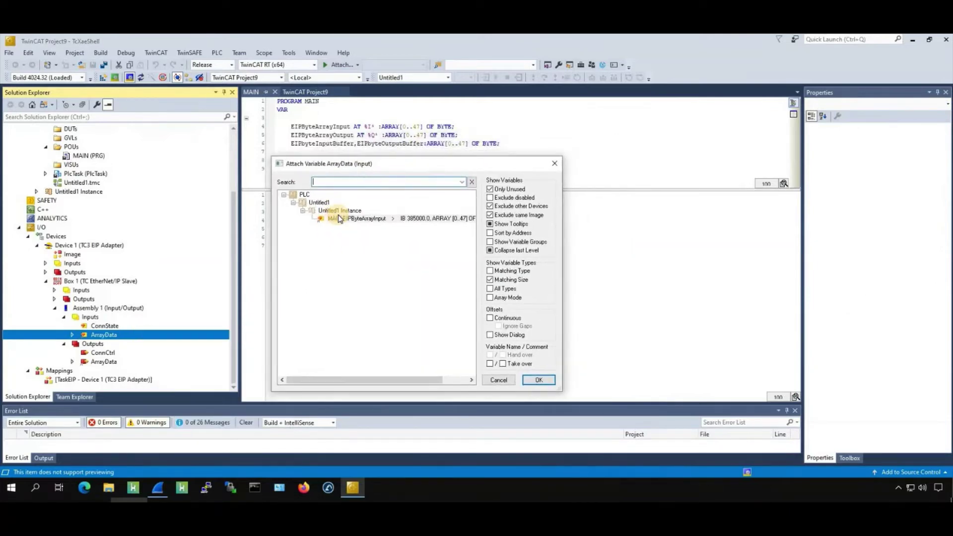
{"action": "left_click", "coordinate": [342, 219]}
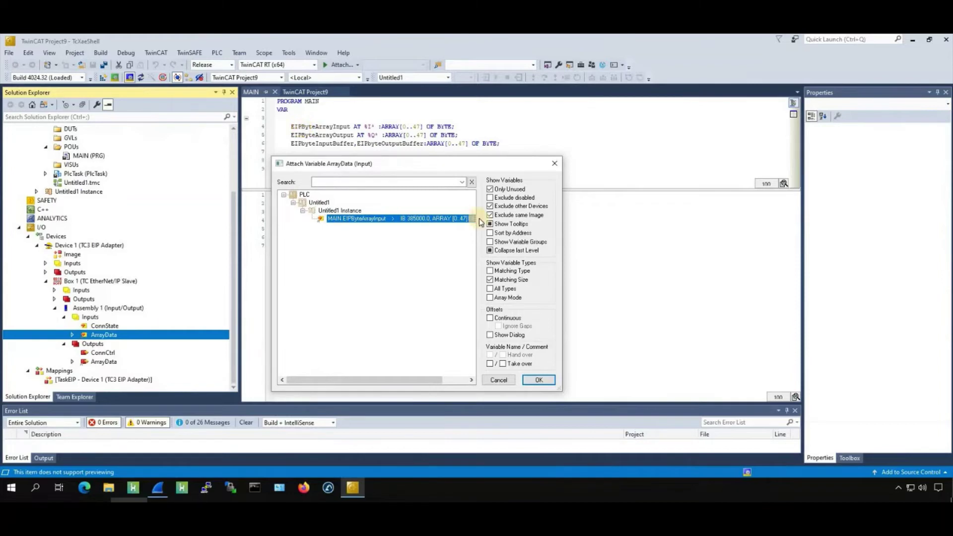
{"action": "left_click", "coordinate": [538, 379]}
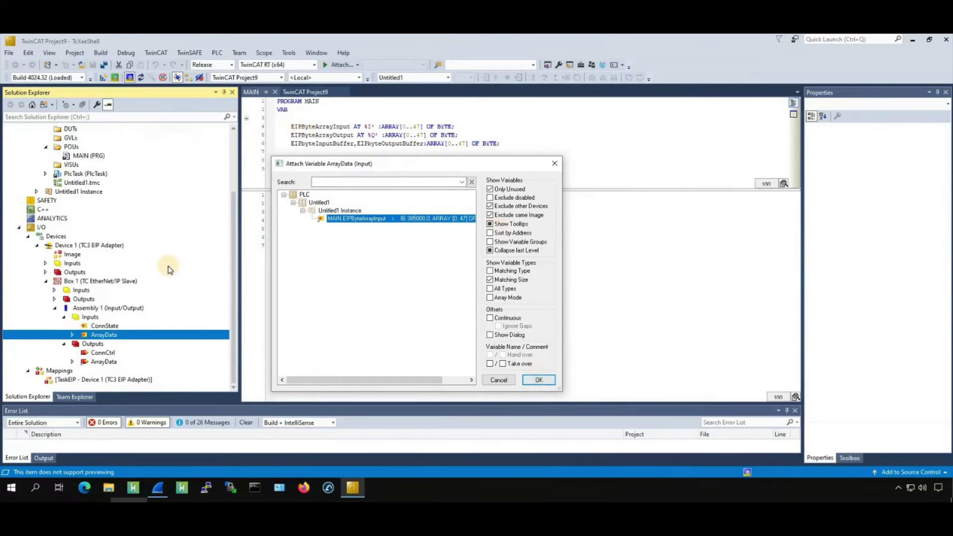
- Link the output ArrayData of Assembly 1 to MAIN.EIPByteArrayOutput and save the project
{"action": "right_click", "coordinate": [104, 364]}
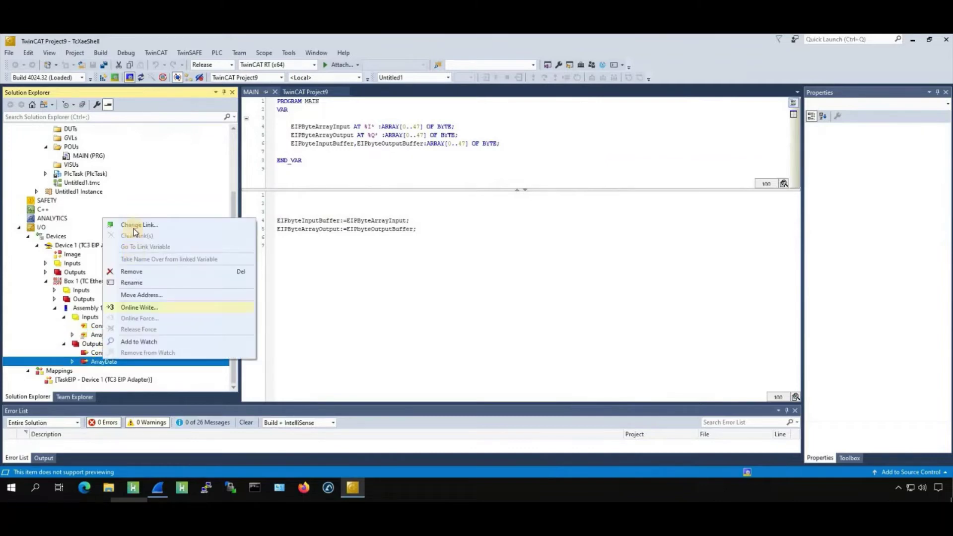
{"action": "key", "text": "Return"}
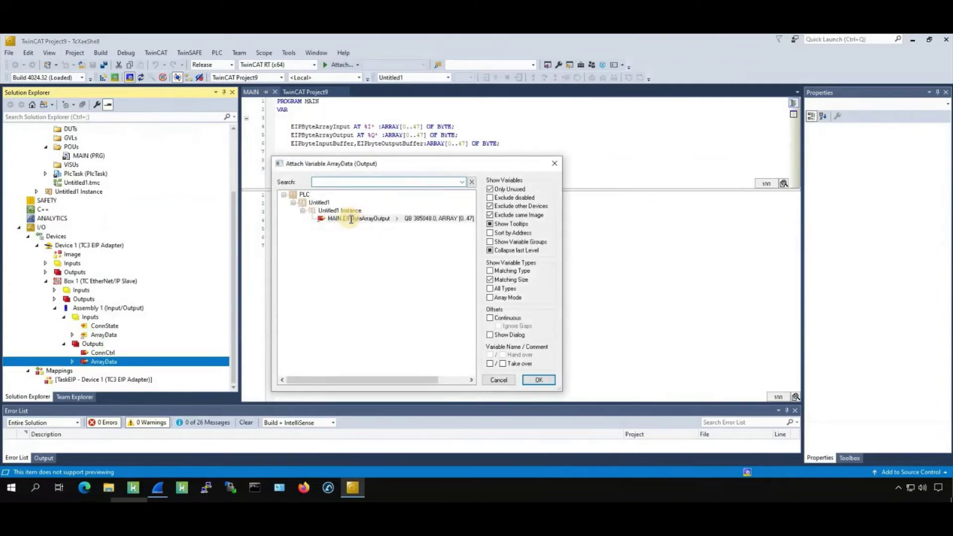
{"action": "key", "text": "Escape"}
{"action": "left_click", "coordinate": [453, 353]}
{"action": "key", "text": "ctrl+s"}
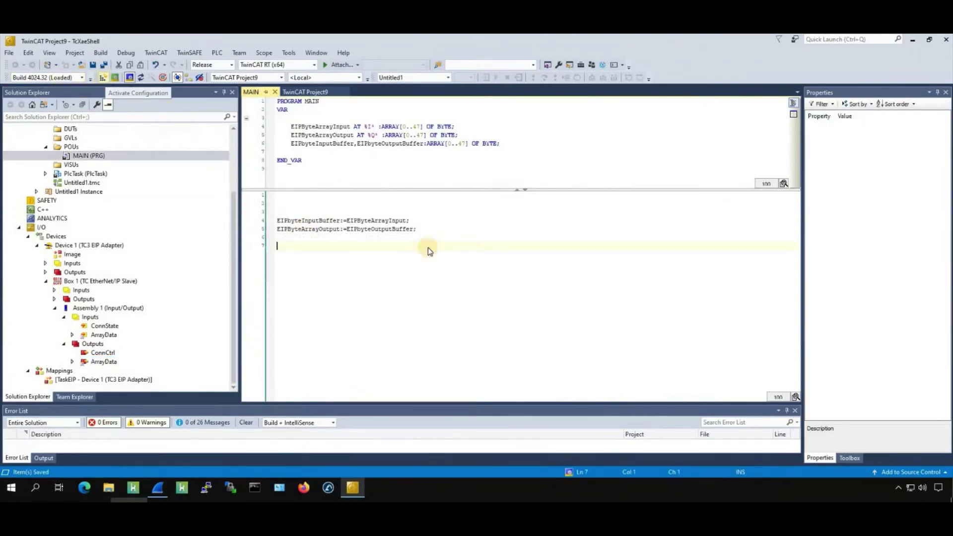
- Try to activate the configuration, and dismiss the dialogs that appear
{"action": "left_click", "coordinate": [484, 284]}
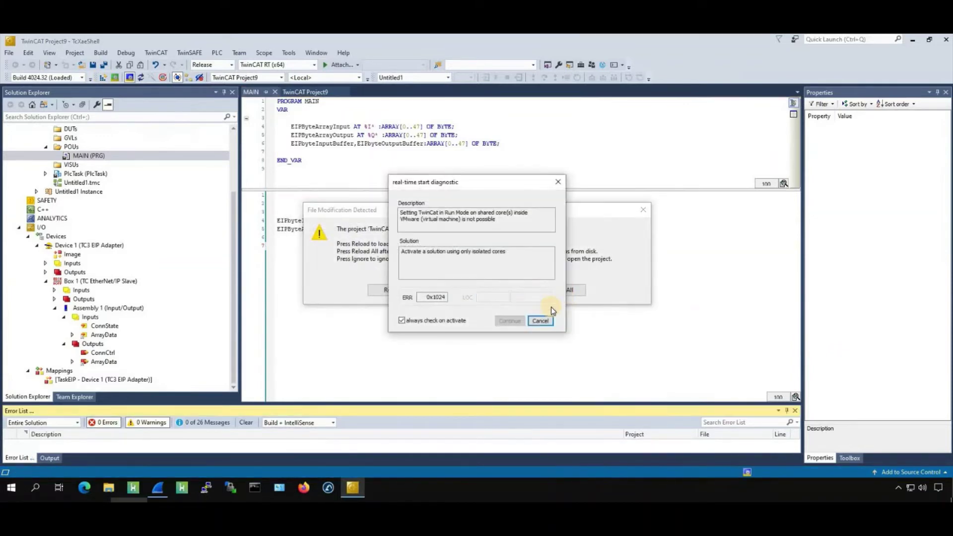
{"action": "left_click", "coordinate": [541, 321]}
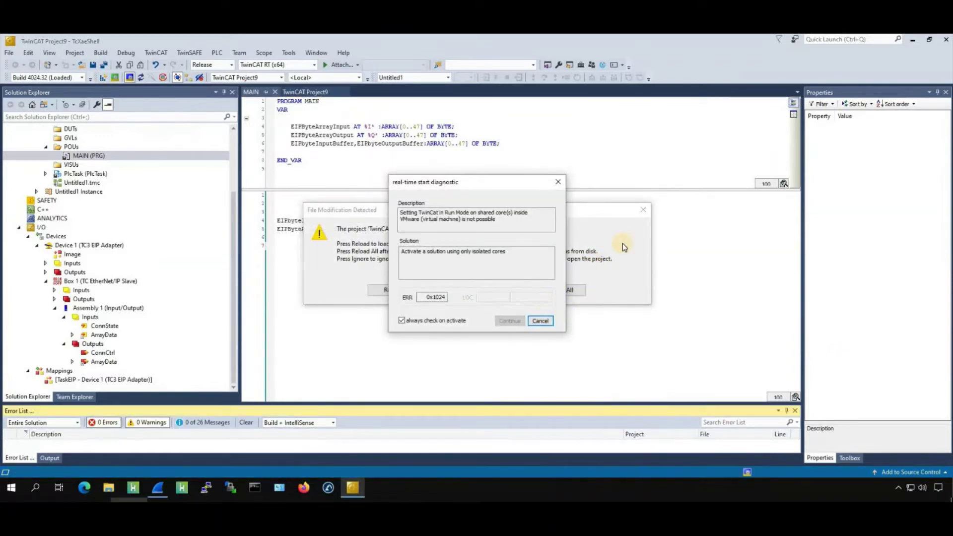
{"action": "left_click", "coordinate": [647, 210]}
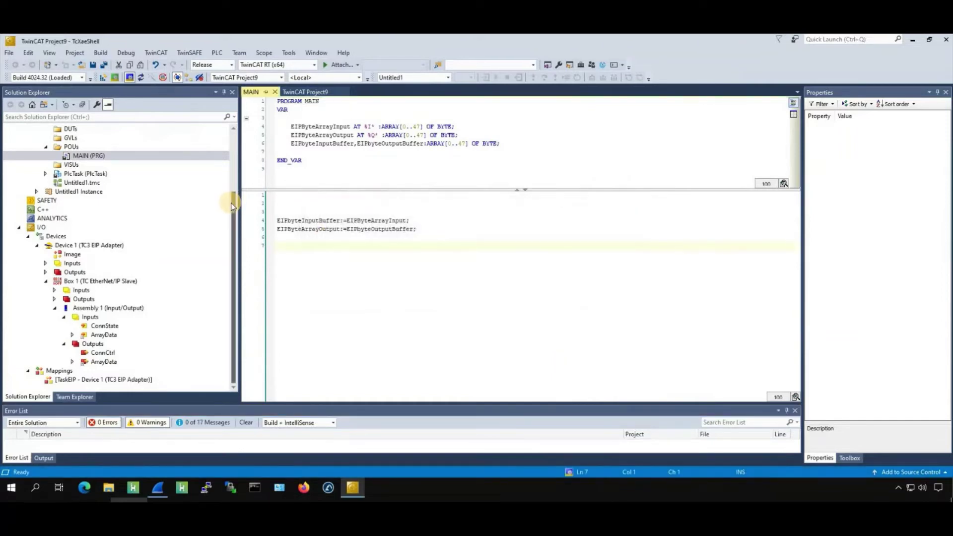
- In the Real-Time settings, configure one shared and one isolated core and make isolated core 1 the only, default RT-Core
{"action": "left_click", "coordinate": [233, 128]}
{"action": "scroll", "coordinate": [229, 249], "scroll_direction": "up", "scroll_amount": 3}
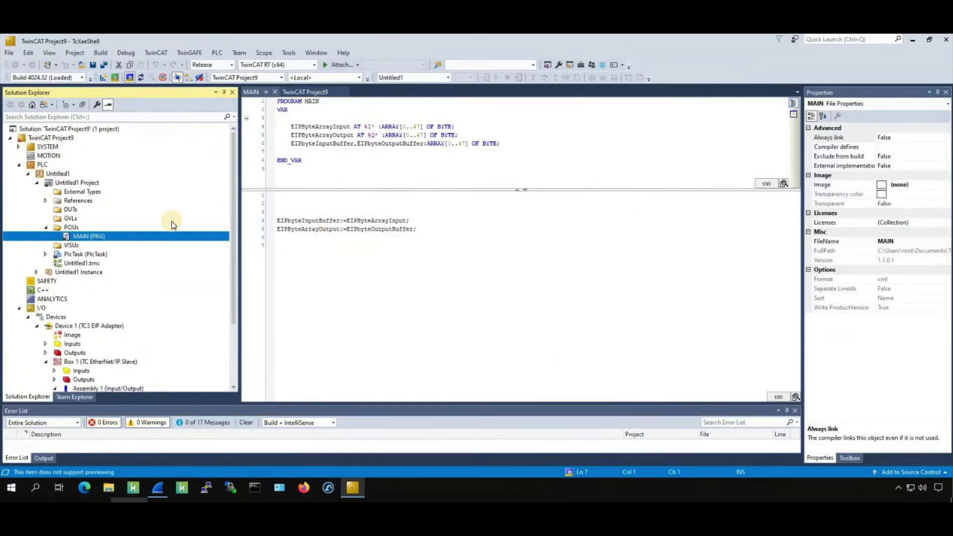
{"action": "left_click", "coordinate": [19, 147]}
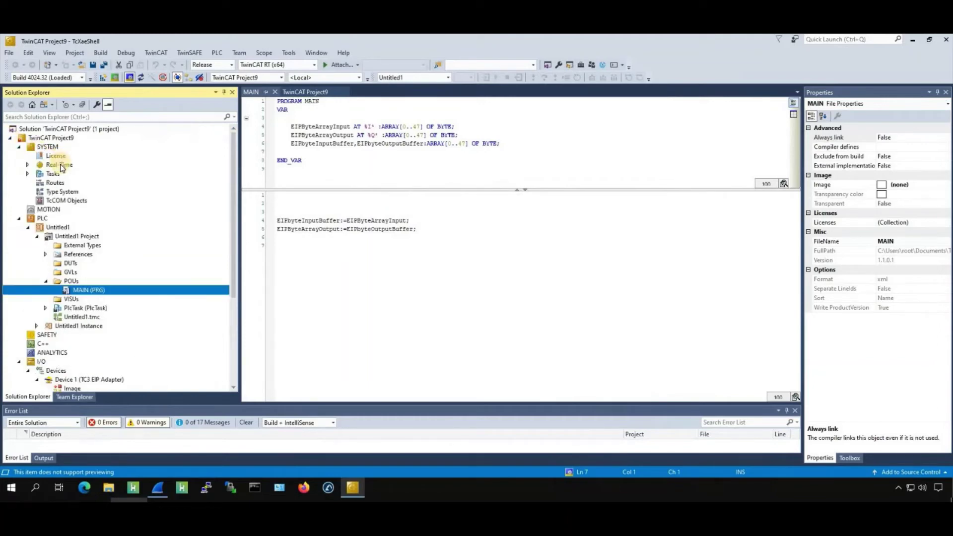
{"action": "left_click", "coordinate": [59, 165]}
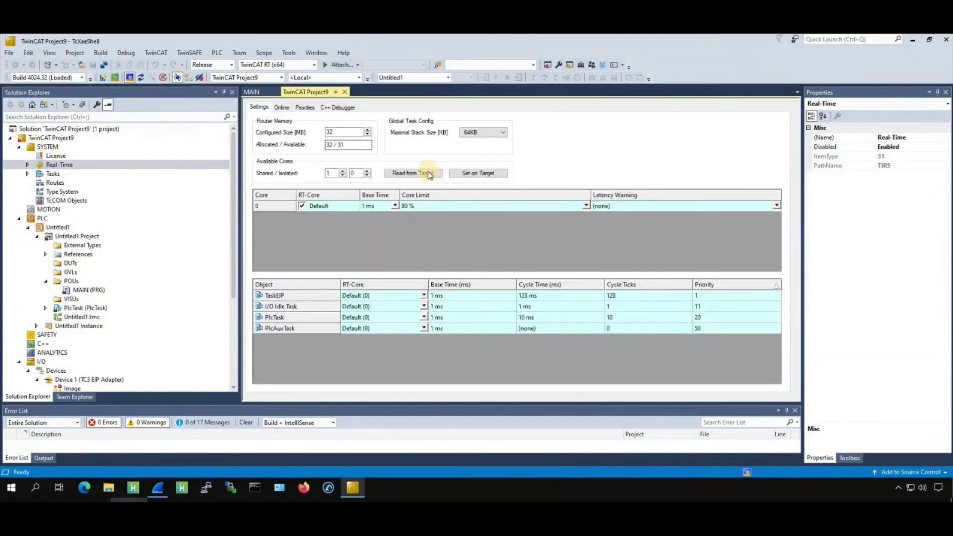
{"action": "key", "text": "Up"}
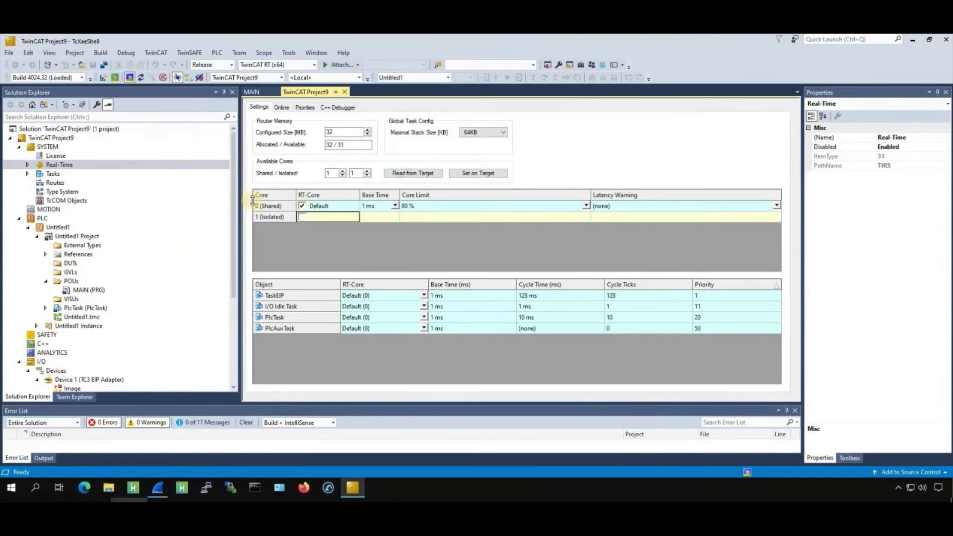
- Activate the configuration with the isolated core and restart TwinCAT in Run mode
{"action": "left_click", "coordinate": [106, 79]}
{"action": "left_click", "coordinate": [486, 285]}
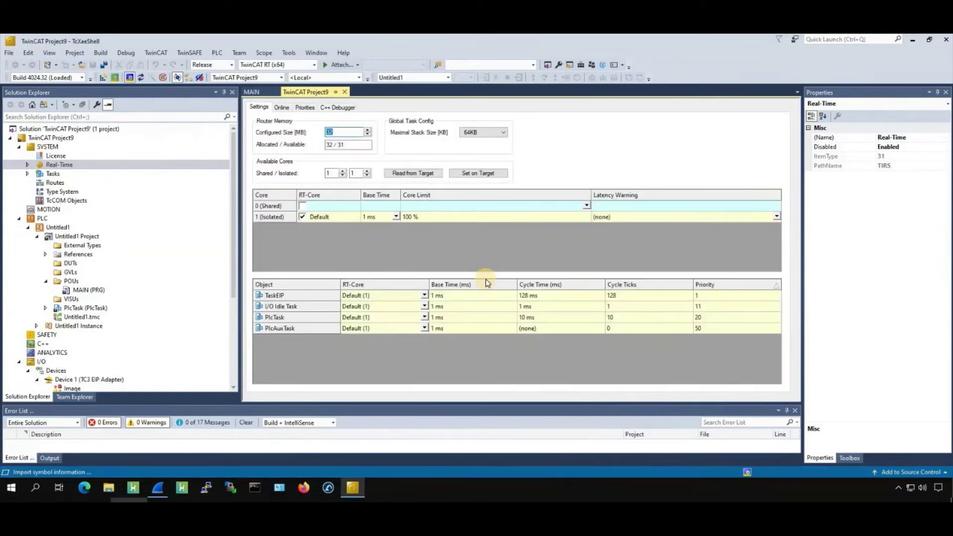
{"action": "key", "text": "Return"}
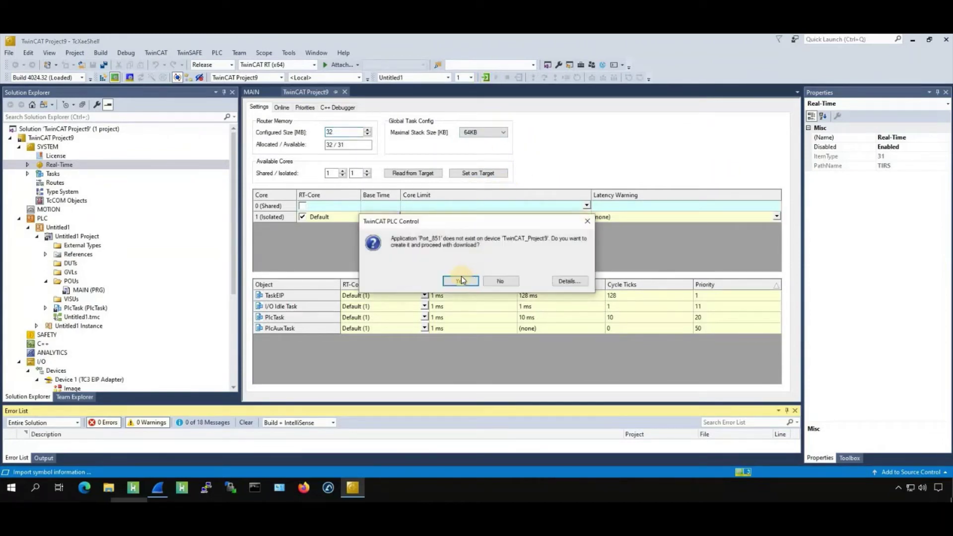
- Create the application Port_851 on the target by downloading the PLC program, and start it
{"action": "left_click", "coordinate": [460, 280]}
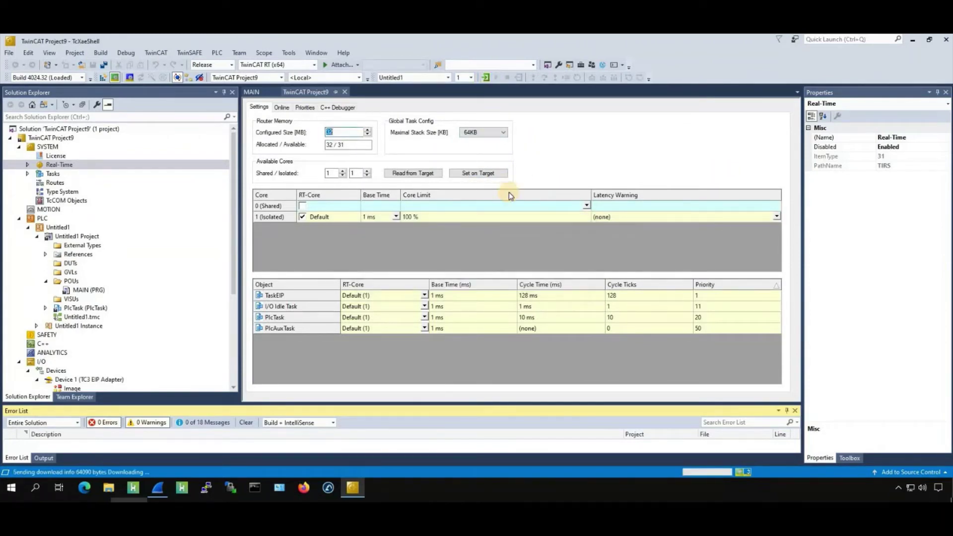
{"action": "left_click", "coordinate": [494, 77]}
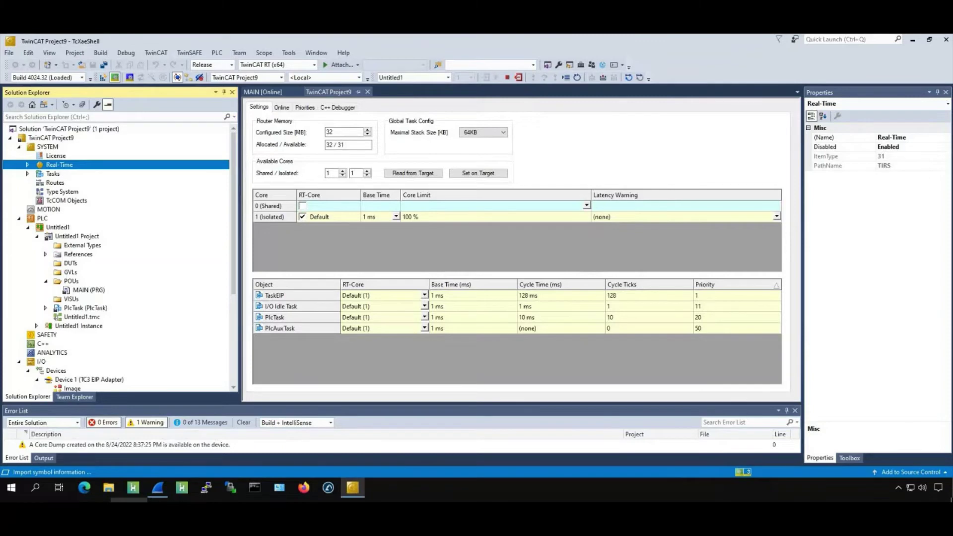
- Switch to KV STUDIO and check its version information
{"action": "left_click", "coordinate": [130, 499]}
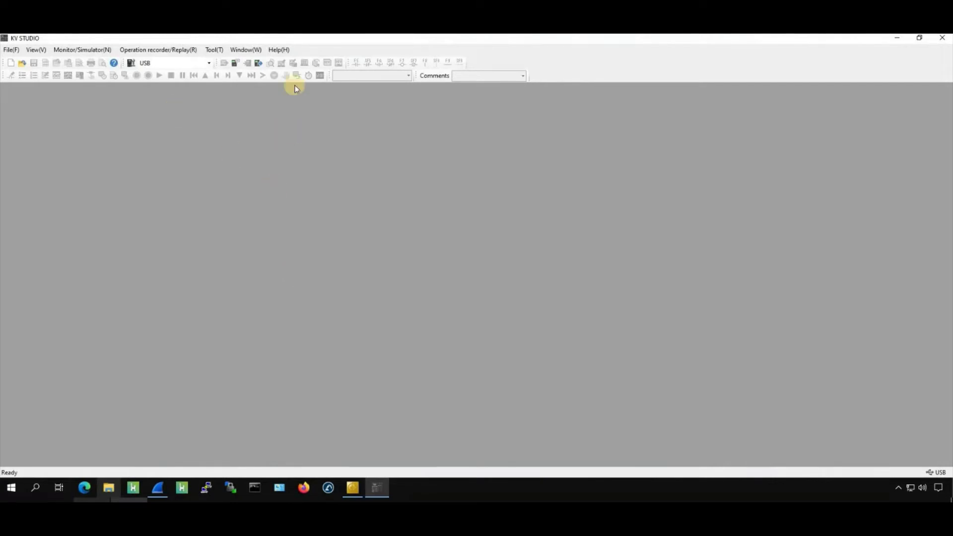
{"action": "left_click", "coordinate": [277, 50]}
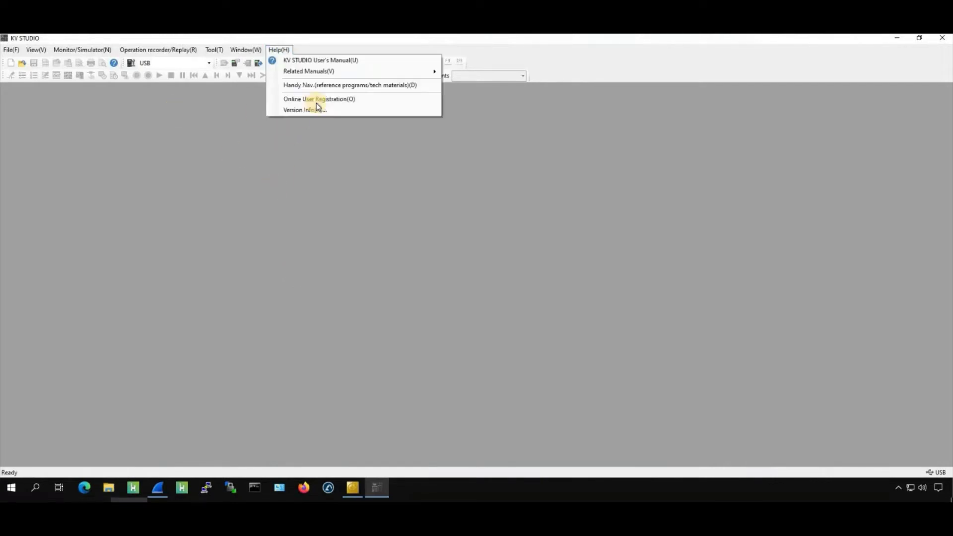
{"action": "left_click", "coordinate": [315, 110]}
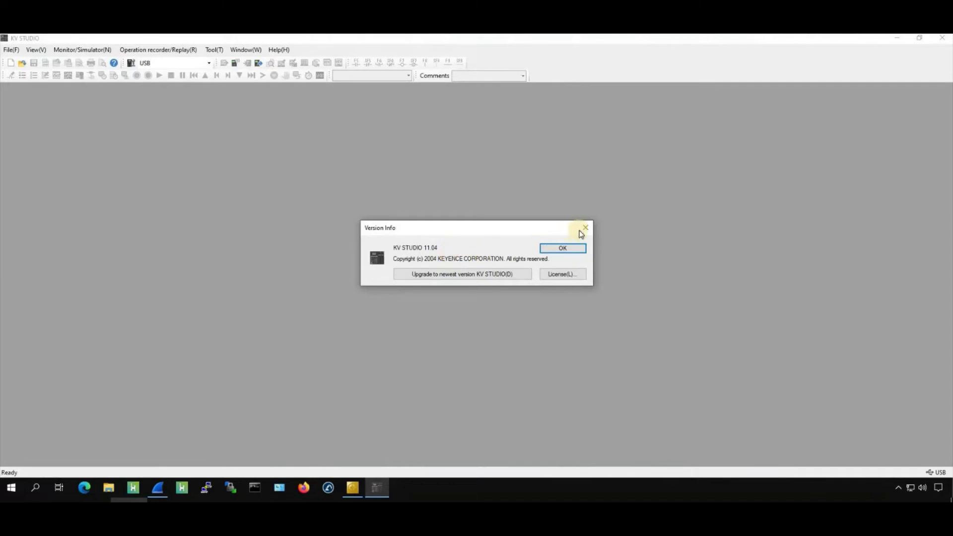
- Close the version information and create a new KV-8000 project named pp4, declining the unit setup
{"action": "left_click", "coordinate": [587, 230]}
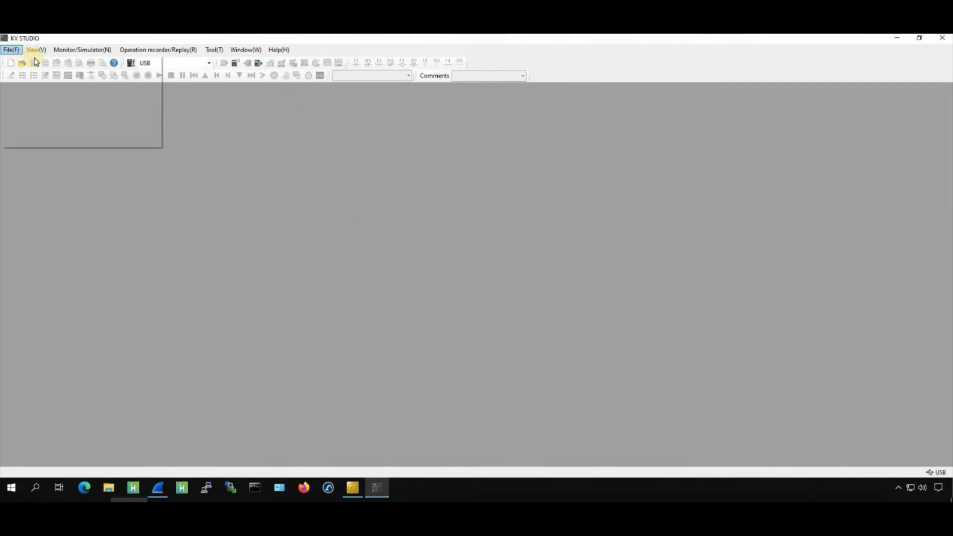
{"action": "left_click", "coordinate": [17, 51]}
{"action": "key", "text": "Down"}
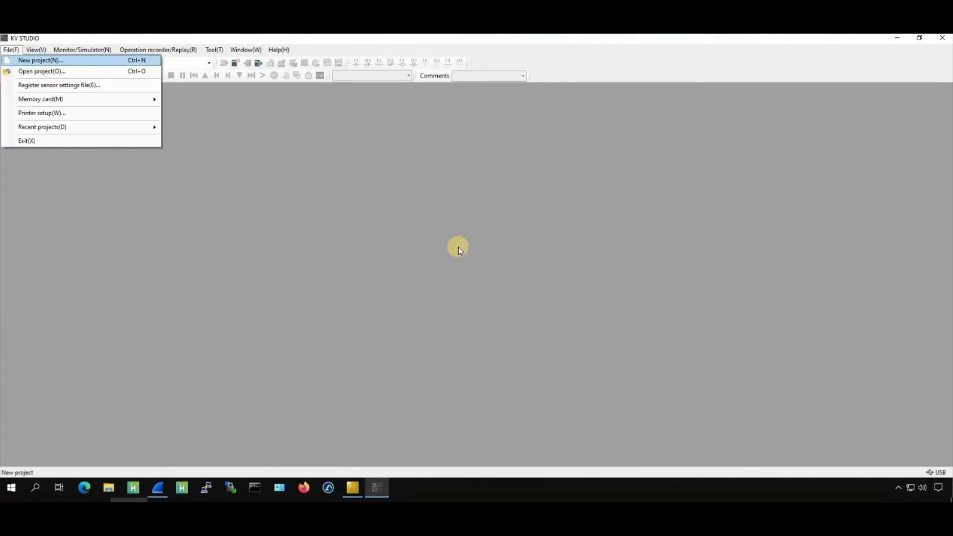
{"action": "key", "text": "Return"}
{"action": "type", "text": "pp"}
{"action": "key", "text": "Return"}
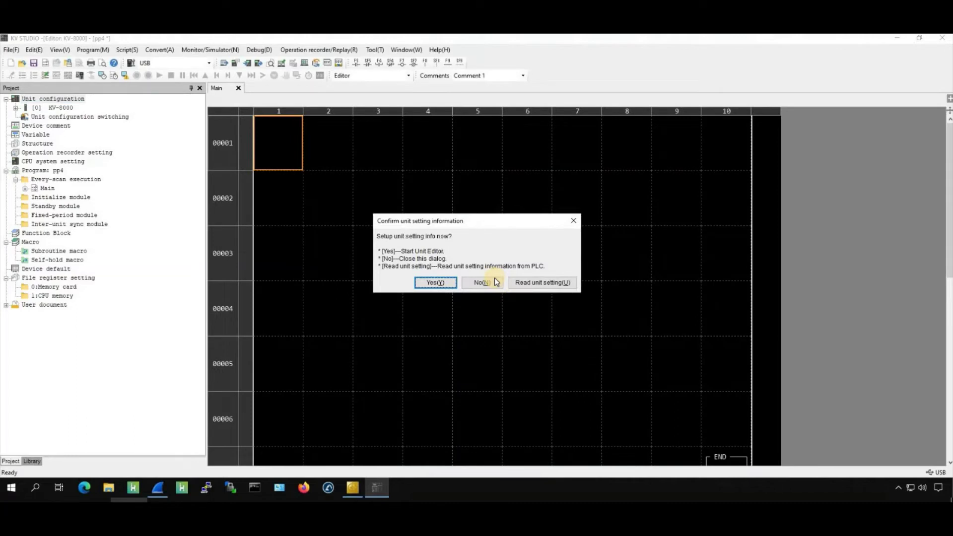
{"action": "left_click", "coordinate": [494, 282]}
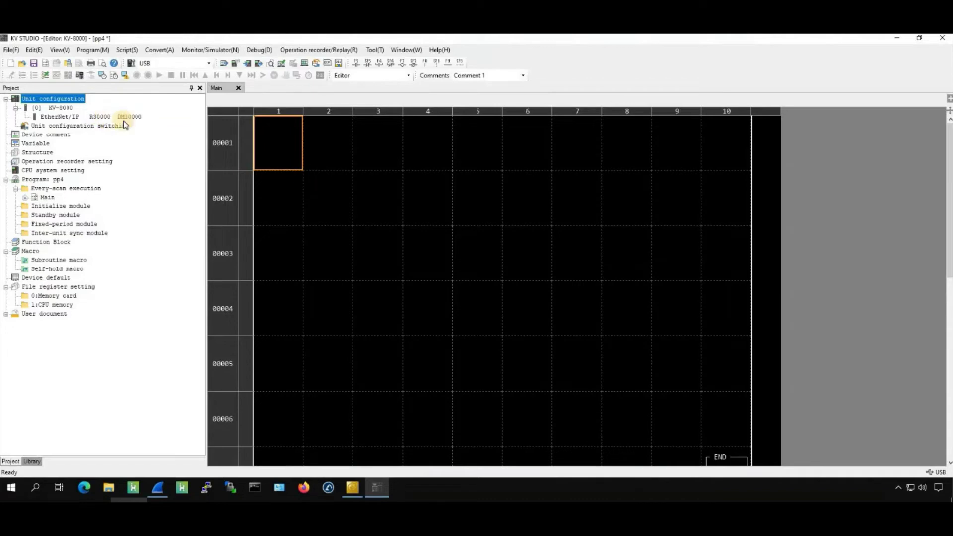
- Open the KV-8000's EtherNet/IP settings in a maximized window, choosing manual configuration
{"action": "double_click", "coordinate": [118, 116]}
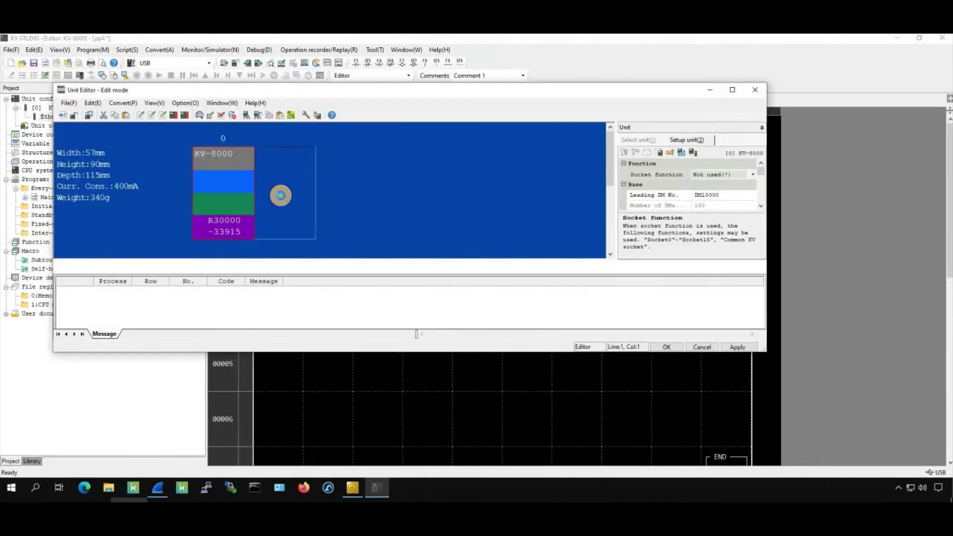
{"action": "left_click_drag", "start_coordinate": [356, 203], "coordinate": [483, 204]}
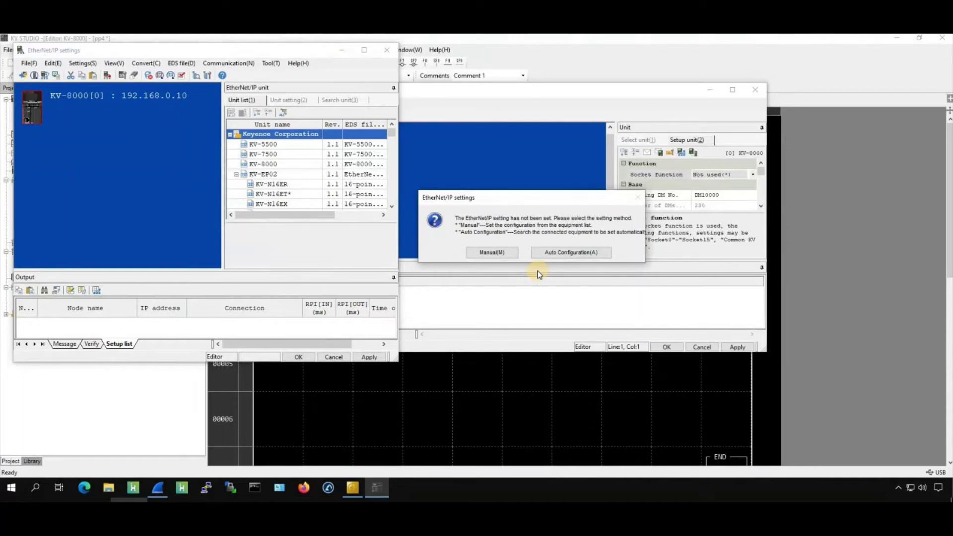
{"action": "left_click", "coordinate": [505, 255]}
{"action": "left_click", "coordinate": [365, 50]}
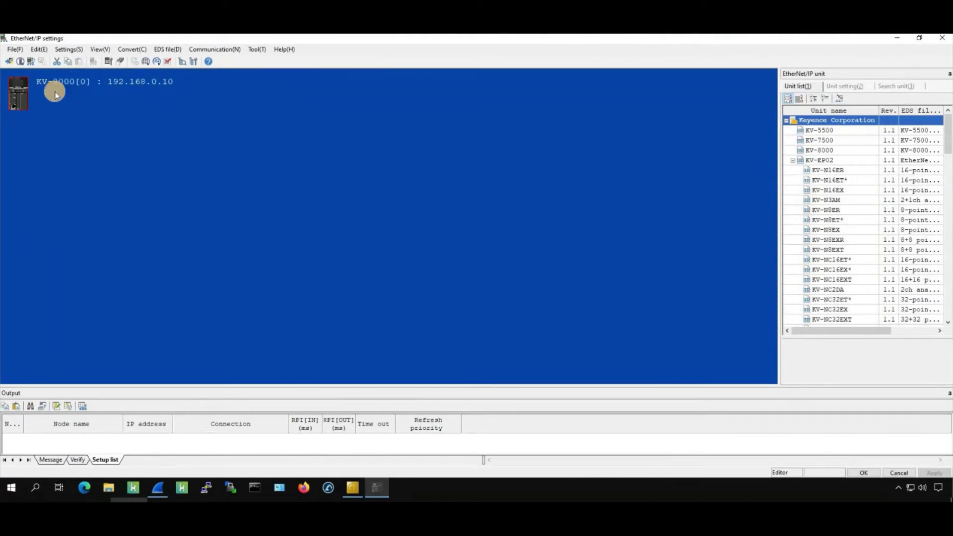
- Set the KV-8000 scanner's IP address to 192.168.3.45
{"action": "left_click", "coordinate": [77, 97]}
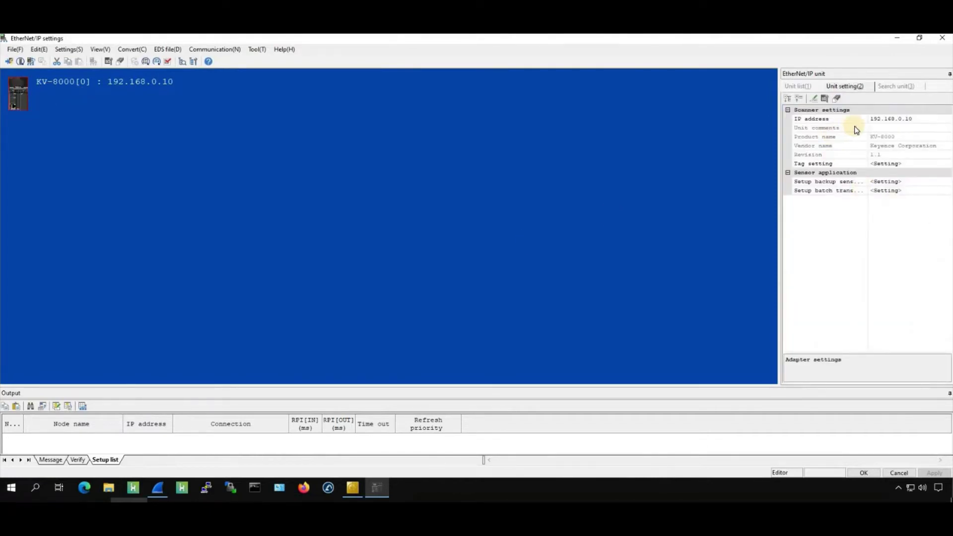
{"action": "left_click", "coordinate": [902, 124]}
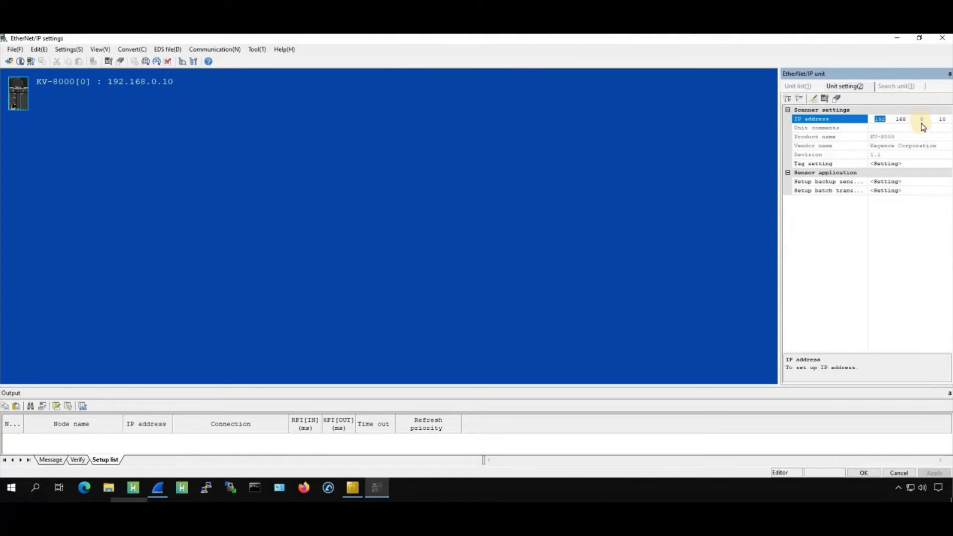
{"action": "left_click", "coordinate": [922, 121]}
{"action": "type", "text": "3"}
{"action": "left_click", "coordinate": [419, 167]}
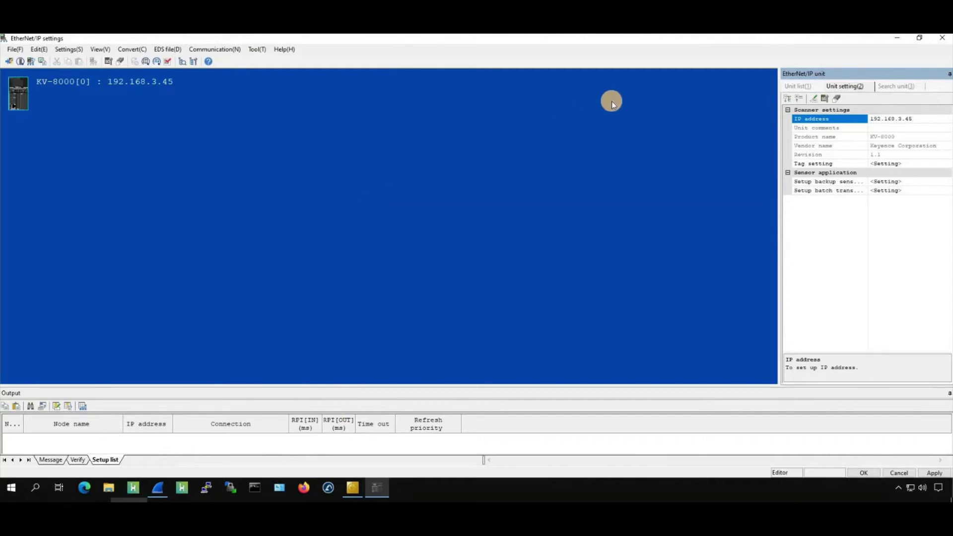
- Register the EDS file Box 1 (TC EtherNet_IP Slave)_20220825_065437.eds from Downloads, overwriting the existing registration and using the default icon
{"action": "left_click", "coordinate": [805, 87]}
{"action": "left_click", "coordinate": [788, 121]}
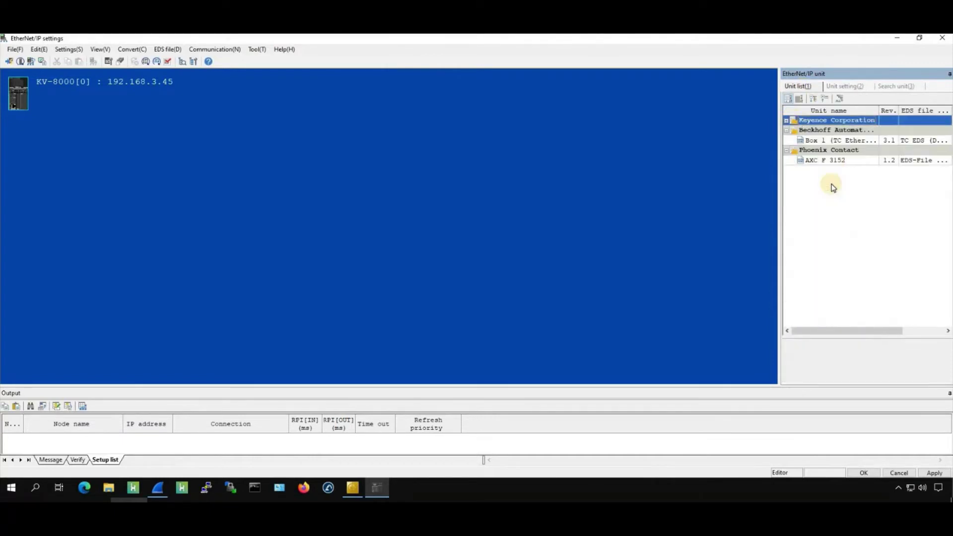
{"action": "right_click", "coordinate": [852, 192]}
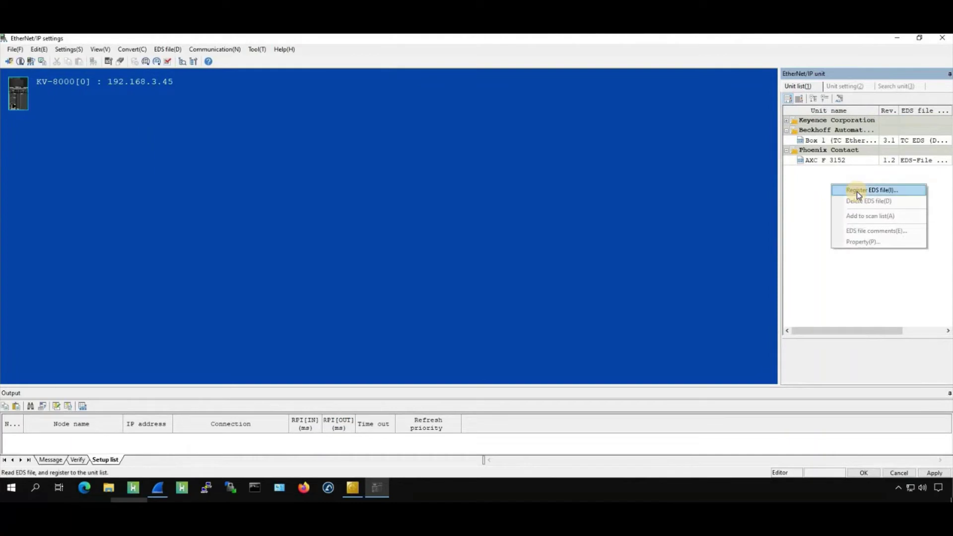
{"action": "left_click", "coordinate": [856, 191]}
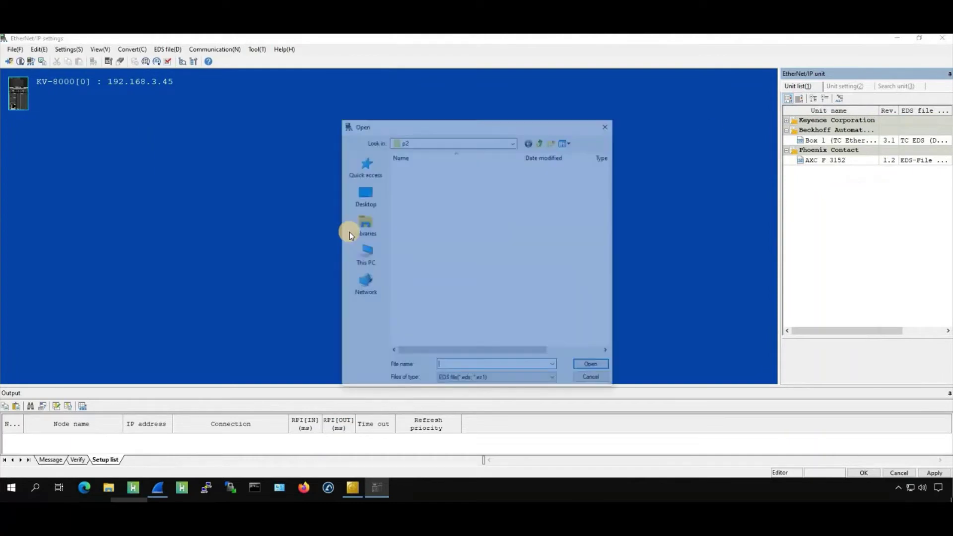
{"action": "left_click", "coordinate": [479, 142]}
{"action": "scroll", "coordinate": [434, 218], "scroll_direction": "up", "scroll_amount": 2}
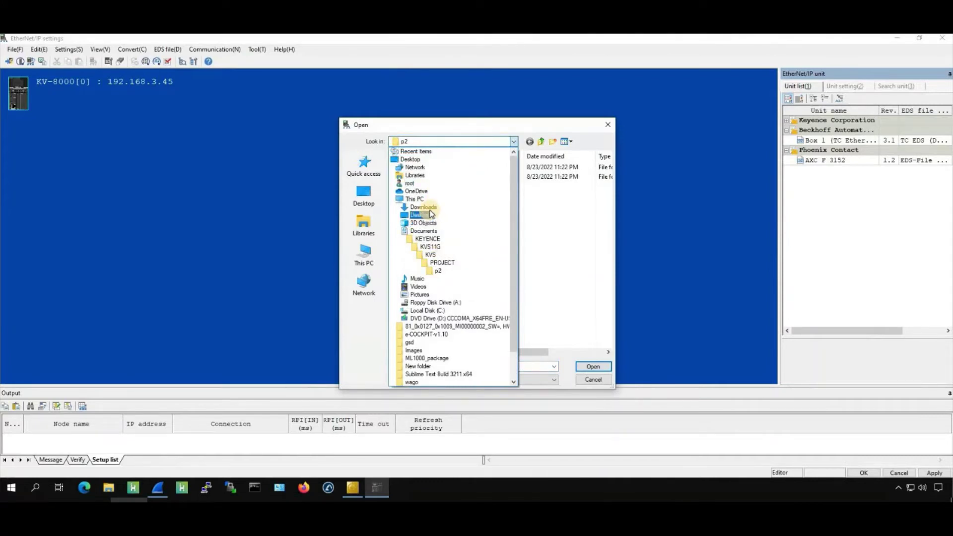
{"action": "left_click", "coordinate": [423, 207]}
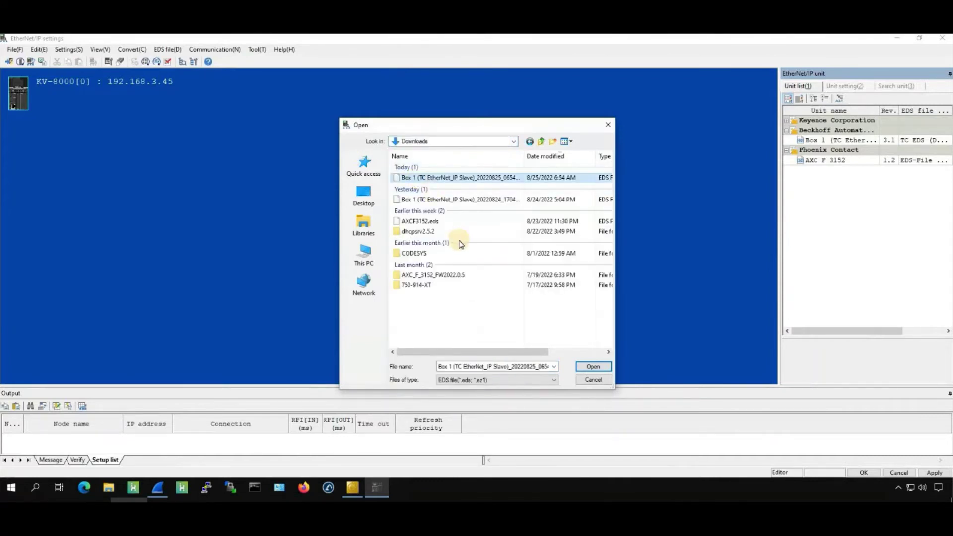
{"action": "double_click", "coordinate": [460, 241]}
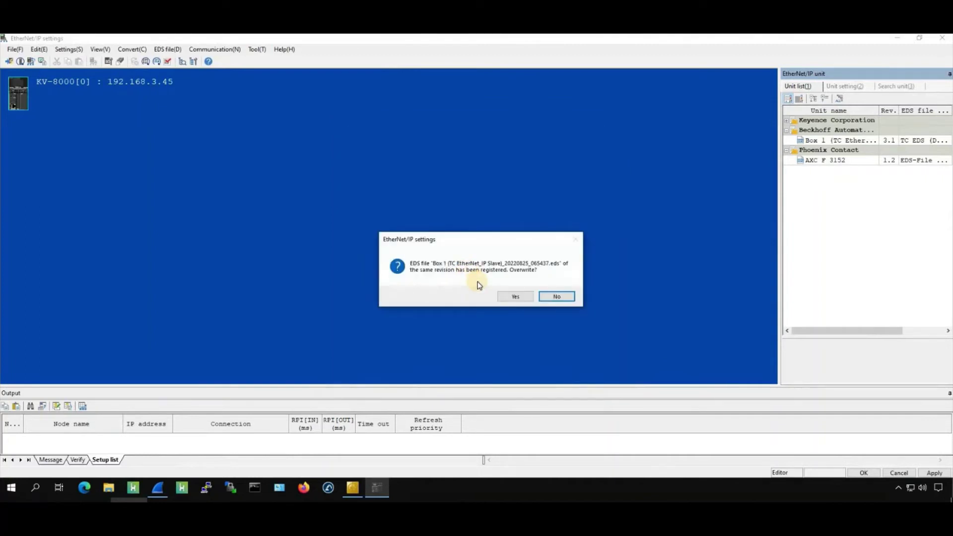
{"action": "left_click", "coordinate": [506, 297]}
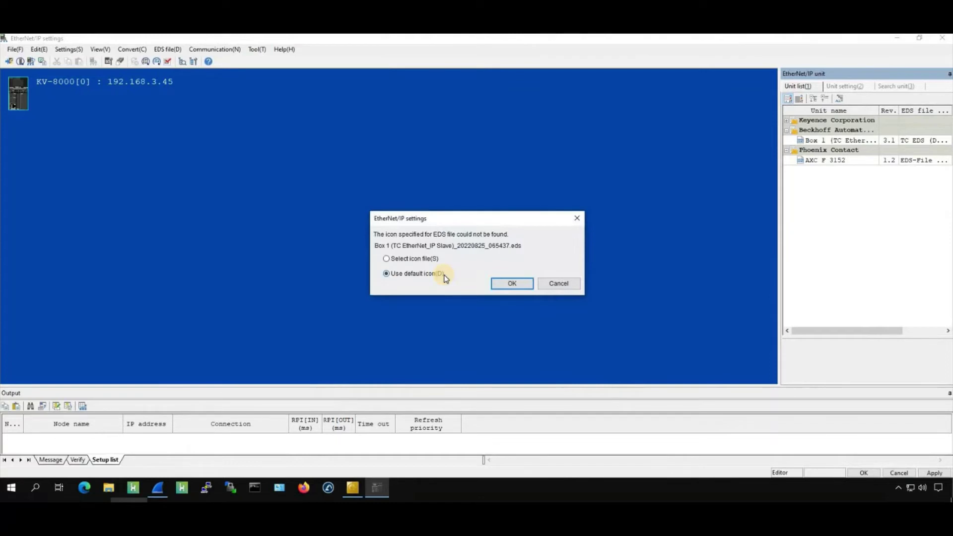
{"action": "left_click", "coordinate": [506, 286]}
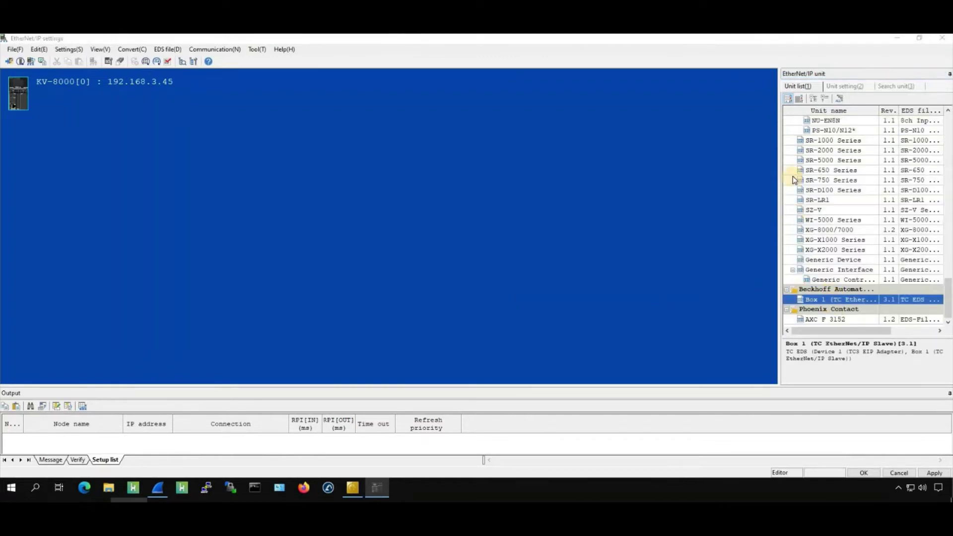
- Add the Beckhoff Box 1 (TC EtherNet/IP Slave) under the KV-8000 as node 1 with IP address 192.168.3.252
{"action": "scroll", "coordinate": [830, 160], "scroll_direction": "up", "scroll_amount": 15}
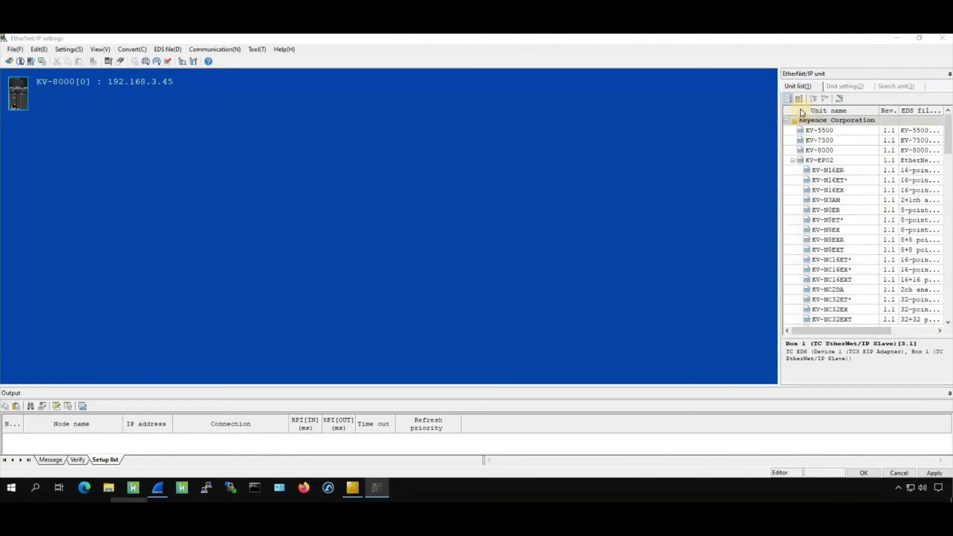
{"action": "left_click", "coordinate": [787, 121]}
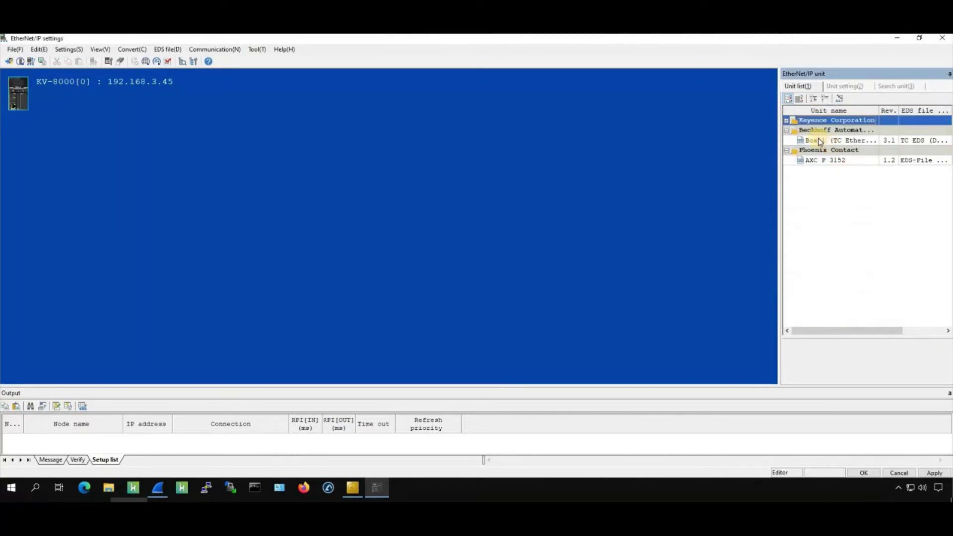
{"action": "left_click_drag", "start_coordinate": [818, 138], "coordinate": [101, 92]}
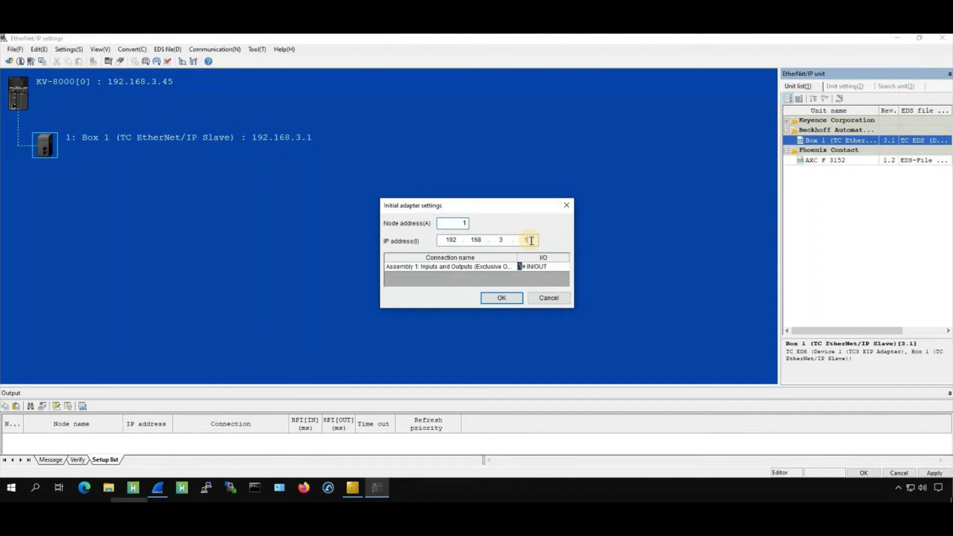
{"action": "key", "text": "BackSpace"}
{"action": "type", "text": "252"}
{"action": "left_click", "coordinate": [509, 297]}
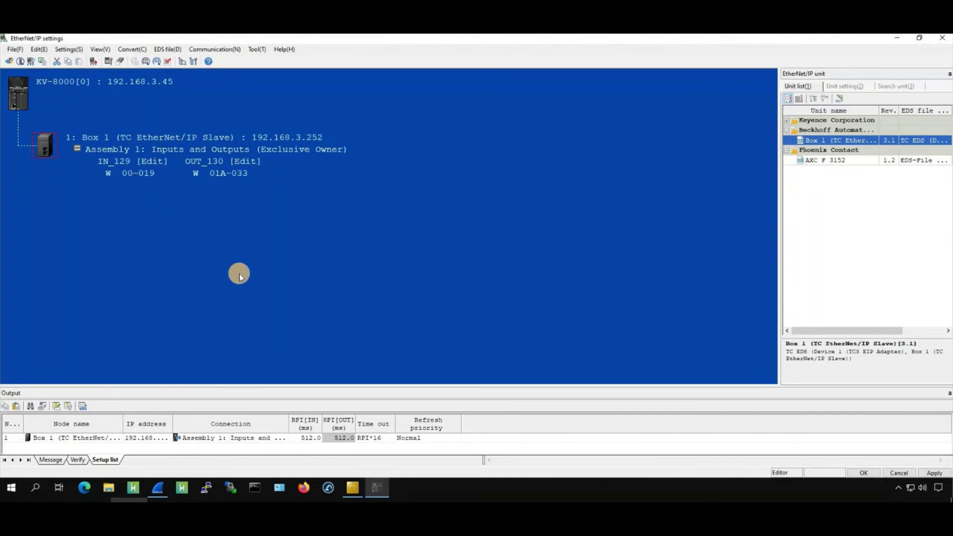
- Switch to the TwinCAT project, examine the data sizes of Box 1's Assembly 1 inputs, and return to the EtherNet/IP settings
{"action": "left_click", "coordinate": [356, 490]}
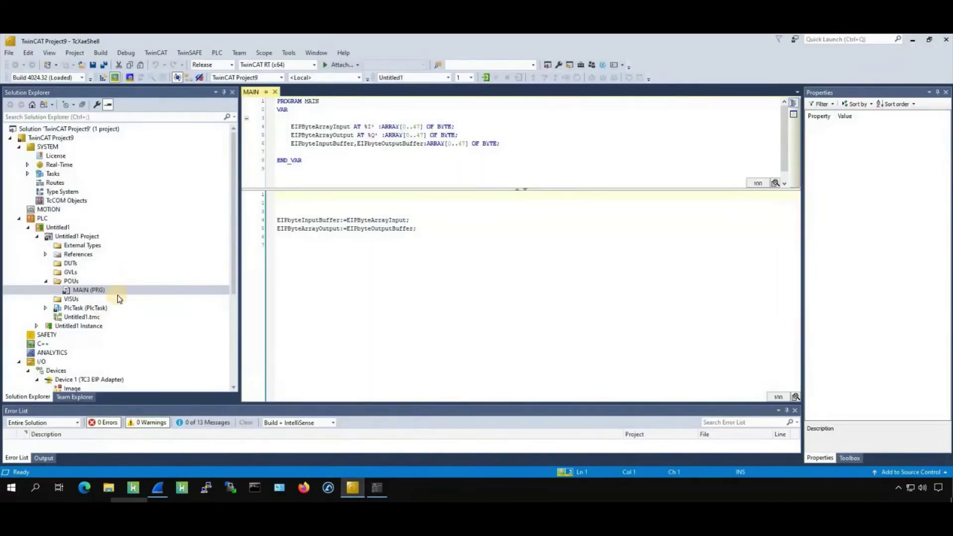
{"action": "scroll", "coordinate": [124, 293], "scroll_direction": "down", "scroll_amount": 5}
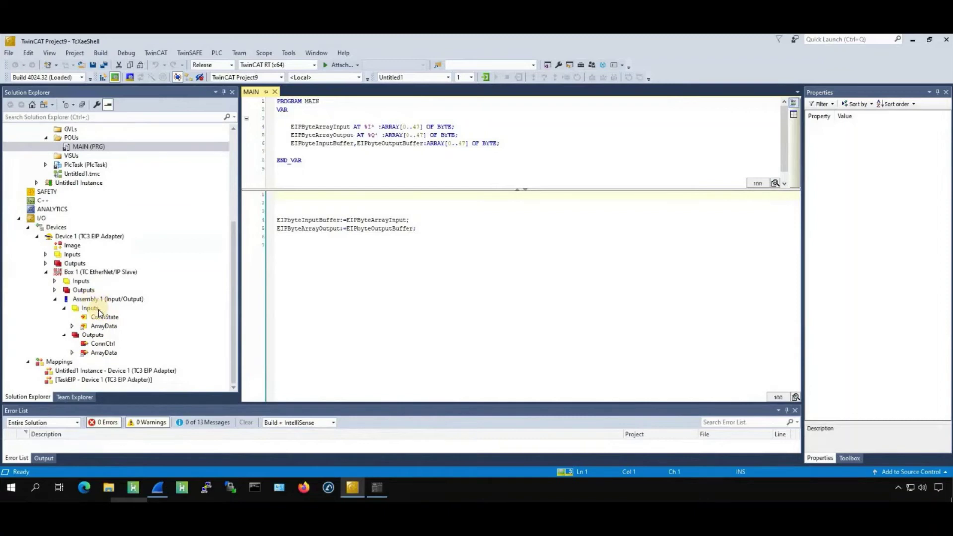
{"action": "left_click", "coordinate": [91, 308]}
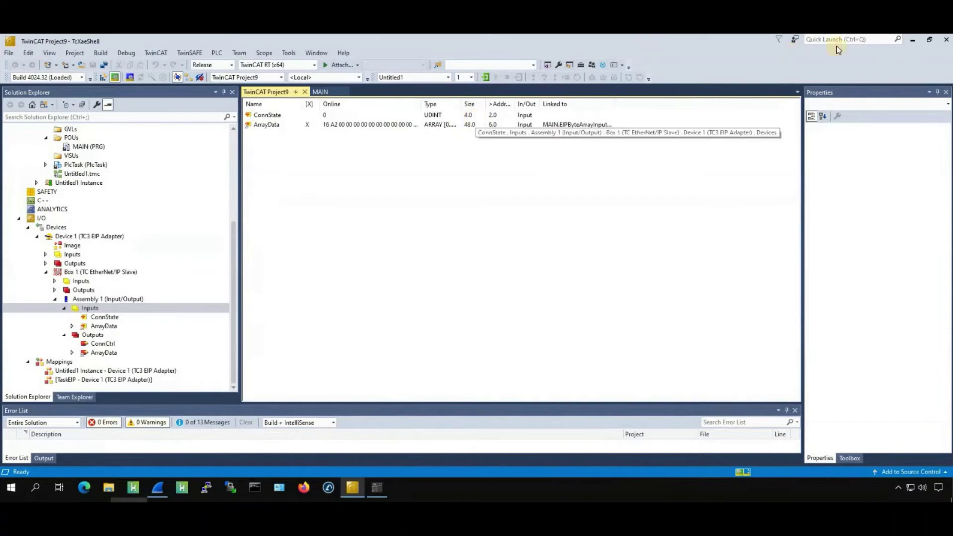
{"action": "left_click", "coordinate": [913, 46]}
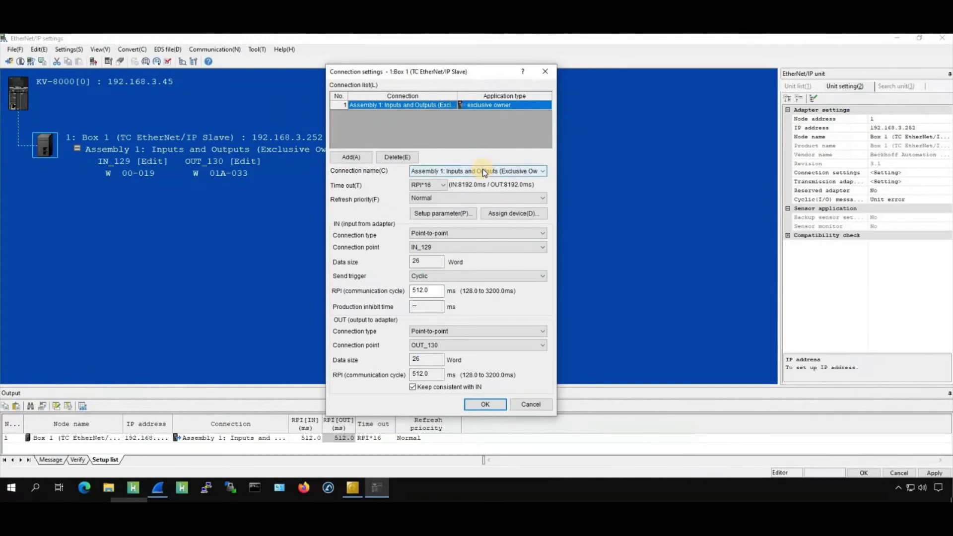
- In Box 1's connection settings, keep the Exclusive Owner and Point-to-point options and set the input RPI to 128 ms
{"action": "left_click", "coordinate": [484, 173]}
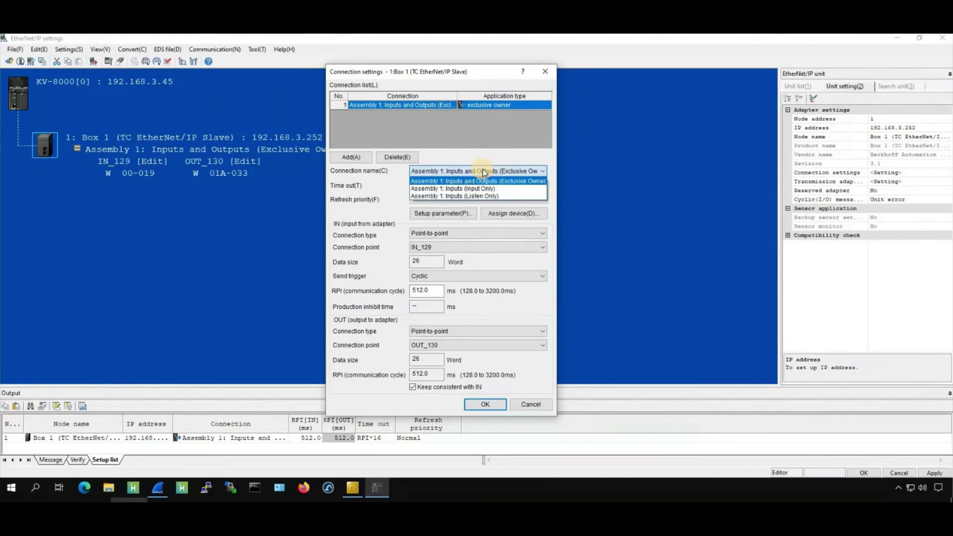
{"action": "left_click", "coordinate": [479, 181]}
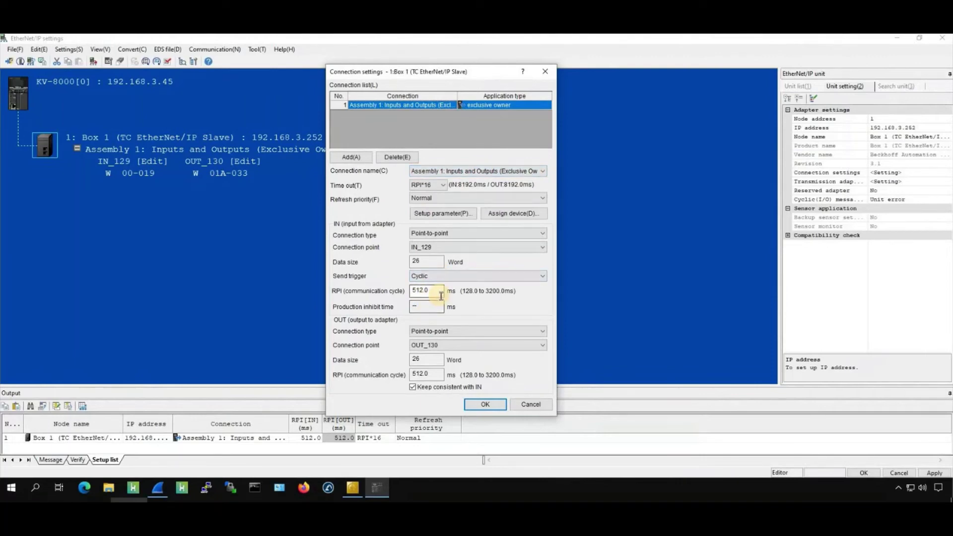
{"action": "left_click", "coordinate": [422, 234]}
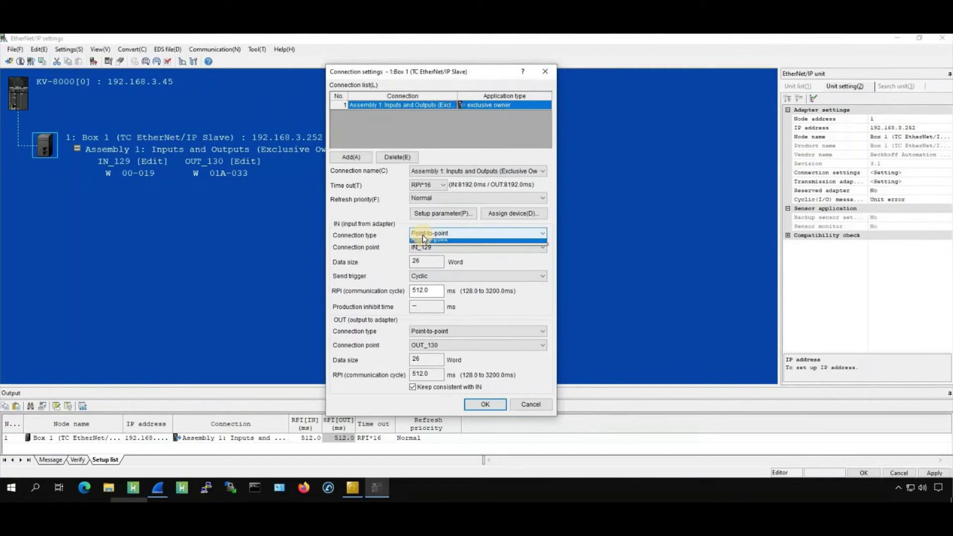
{"action": "left_click", "coordinate": [439, 292]}
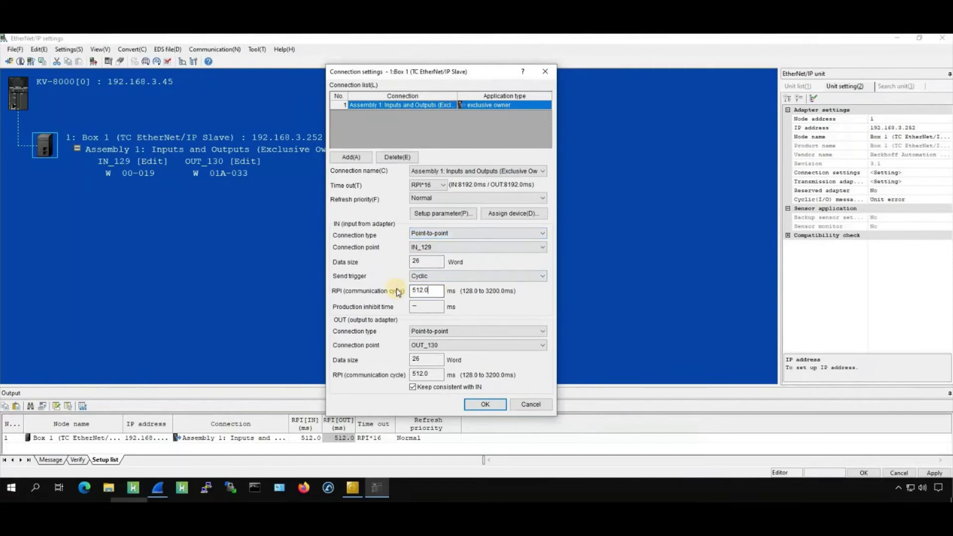
{"action": "key", "text": "shift+Home"}
{"action": "type", "text": "128"}
{"action": "left_click", "coordinate": [478, 406]}
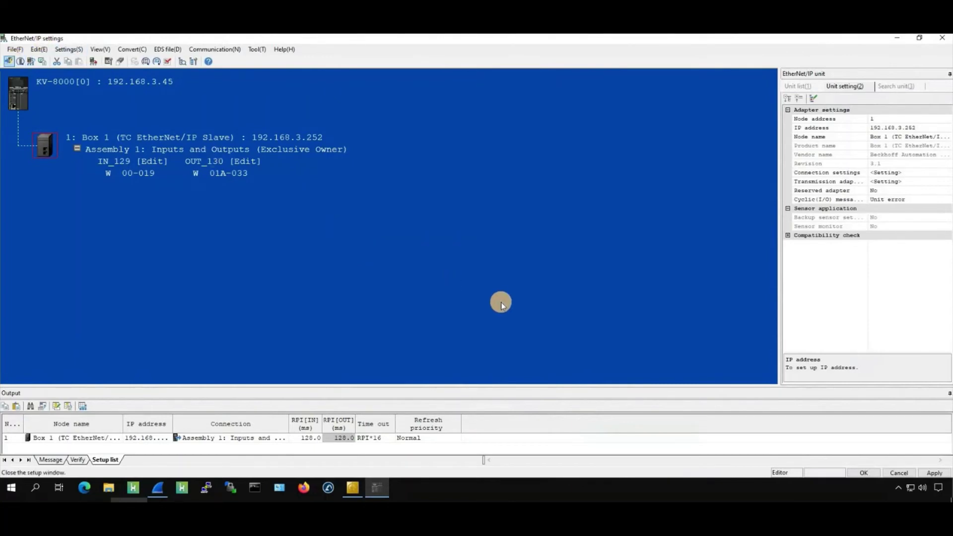
- Close the EtherNet/IP settings and the Unit Editor, applying the changes to the project
{"action": "left_click", "coordinate": [475, 313]}
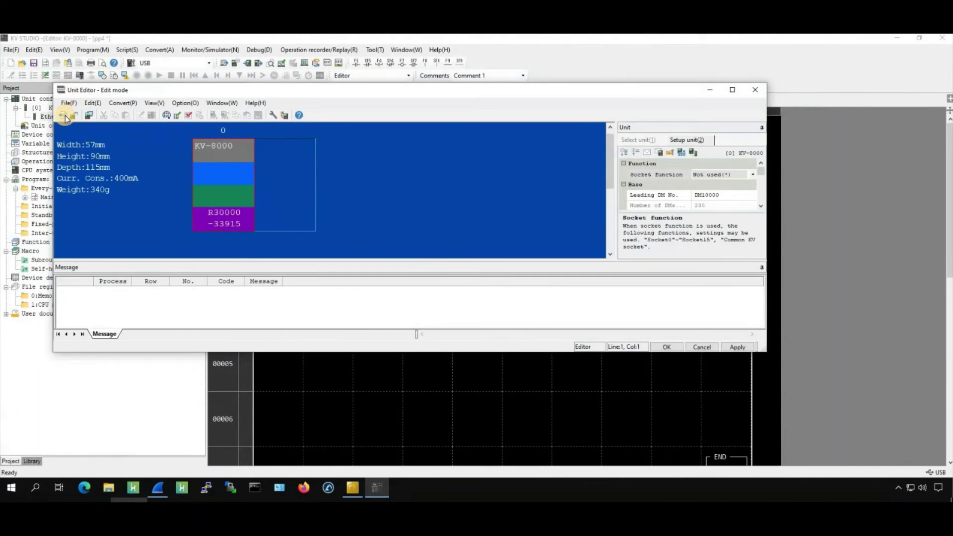
{"action": "left_click", "coordinate": [63, 115]}
{"action": "left_click", "coordinate": [472, 313]}
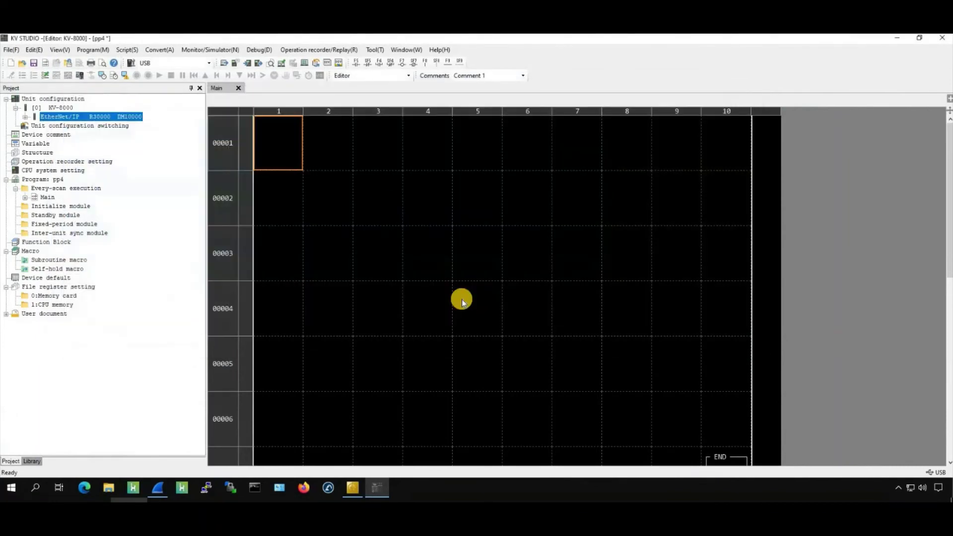
- Transfer all project items to the KV-8000 in PROGRAM mode, overwrite the existing program, and change the PLC to RUN mode with monitoring
{"action": "left_click", "coordinate": [222, 50]}
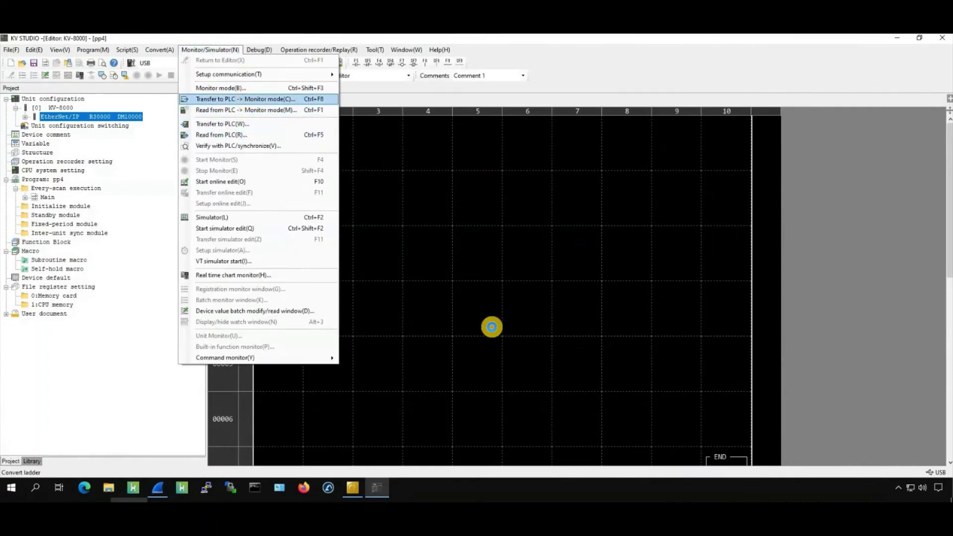
{"action": "left_click", "coordinate": [246, 99]}
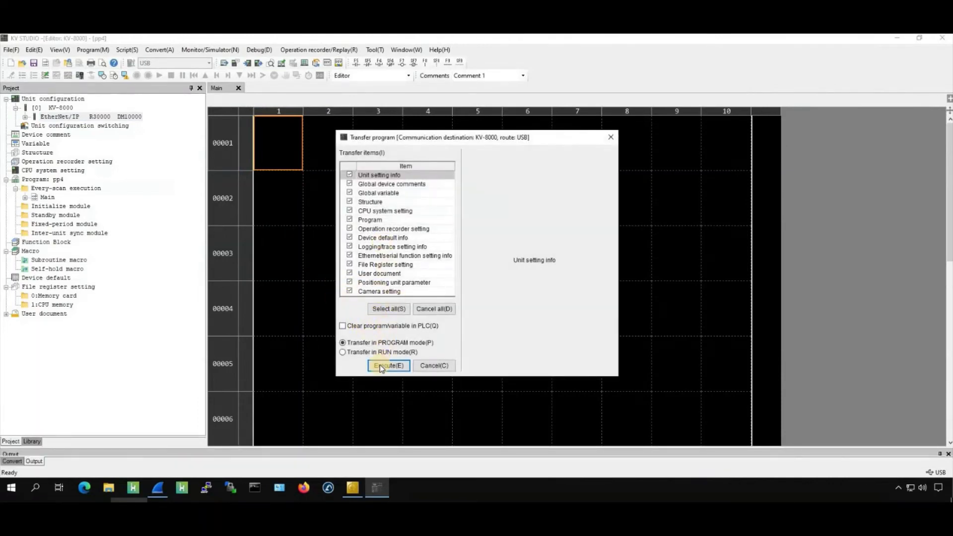
{"action": "key", "text": "Return"}
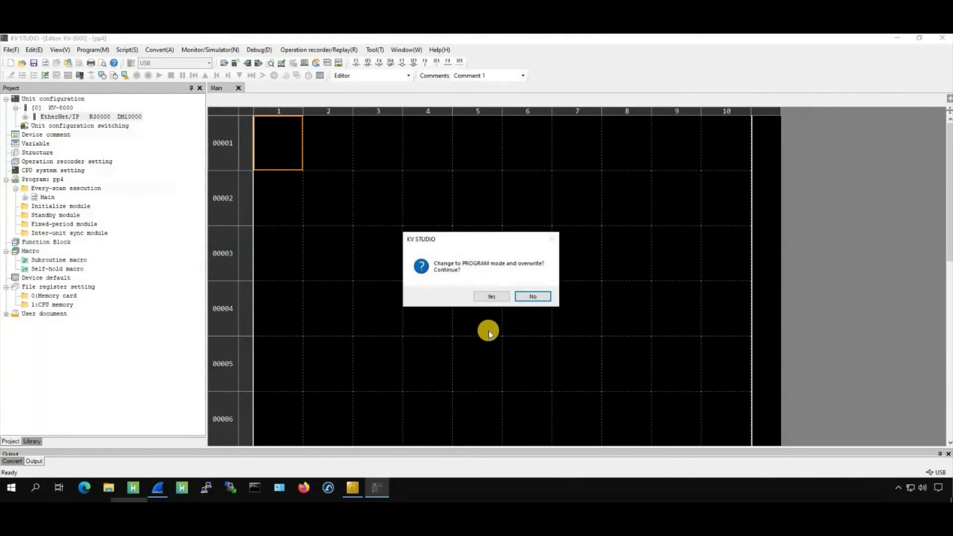
{"action": "left_click", "coordinate": [492, 297]}
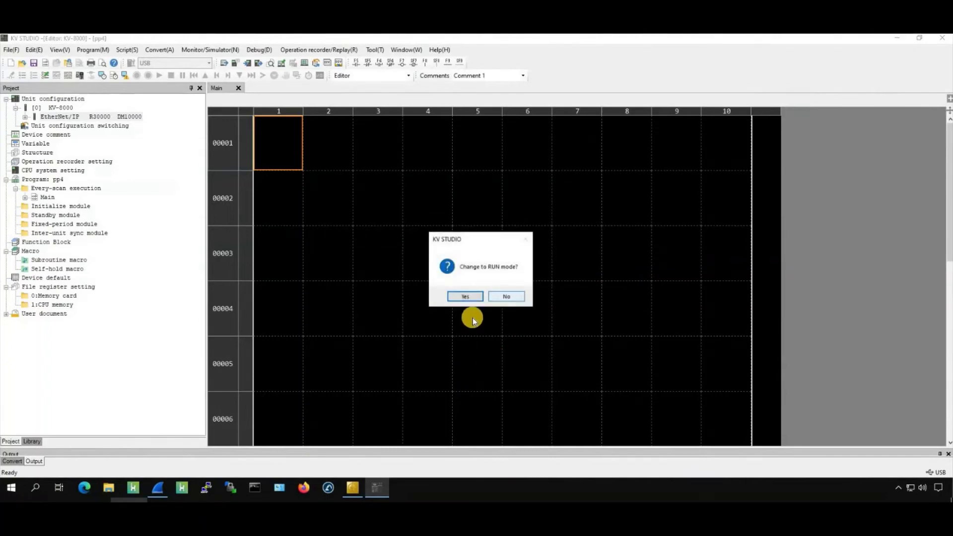
{"action": "left_click", "coordinate": [465, 297]}
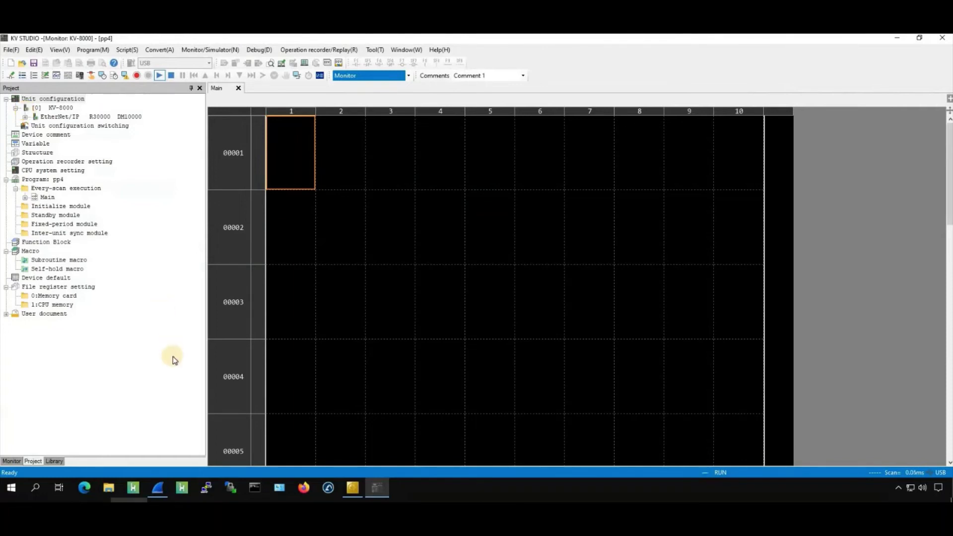
- In Wireshark, capture new network traffic without saving the earlier packets, examine the CIP I/O exchange, stop the capture, and return to KV STUDIO
{"action": "left_click", "coordinate": [161, 482]}
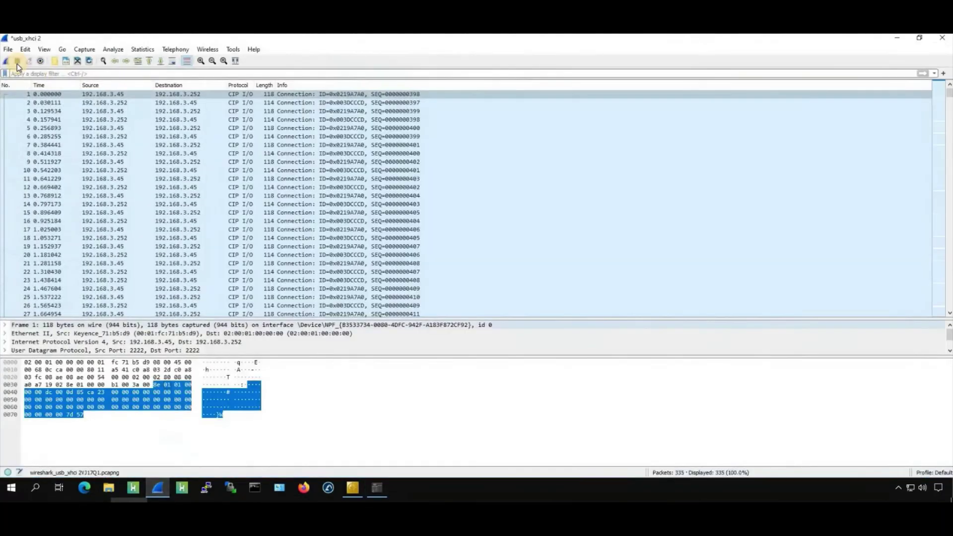
{"action": "left_click", "coordinate": [8, 63]}
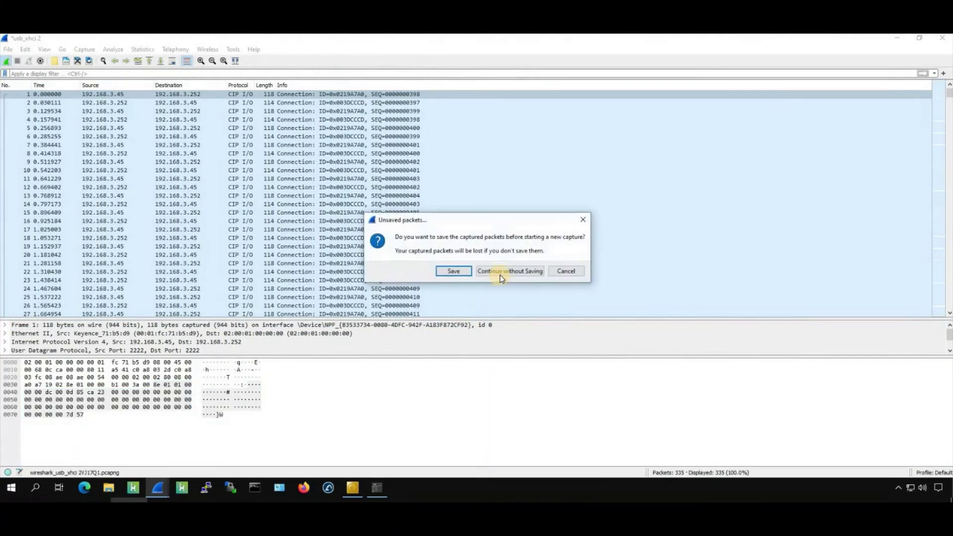
{"action": "left_click", "coordinate": [499, 275]}
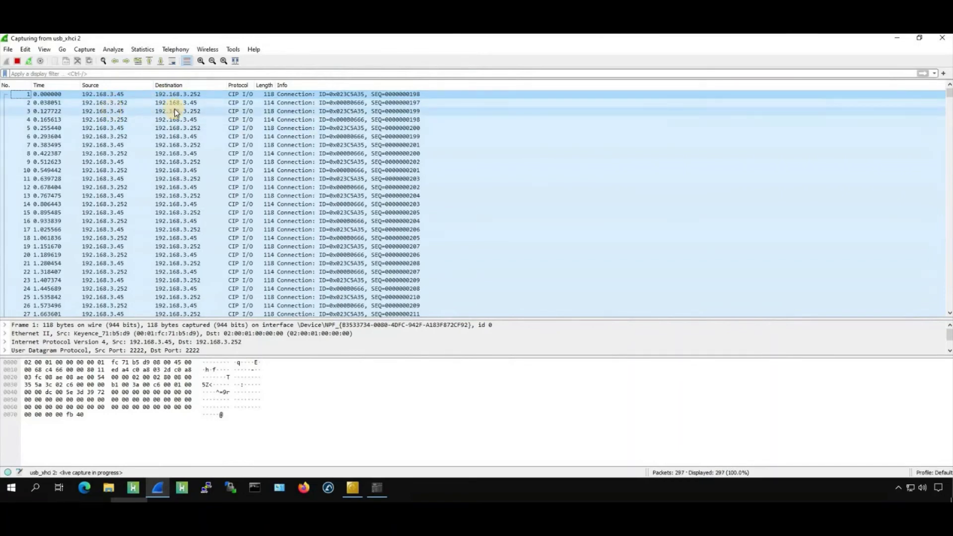
{"action": "left_click", "coordinate": [18, 62]}
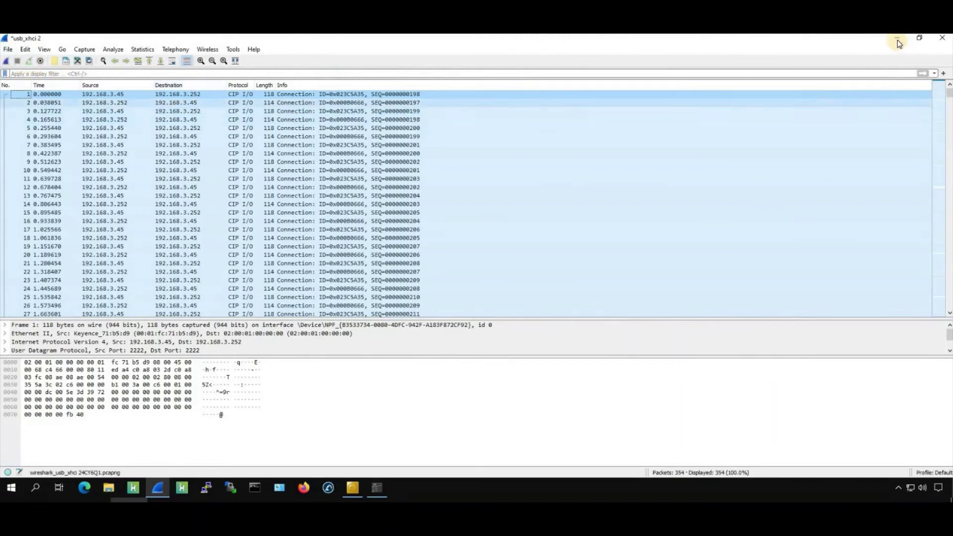
{"action": "key", "text": "alt+Tab"}
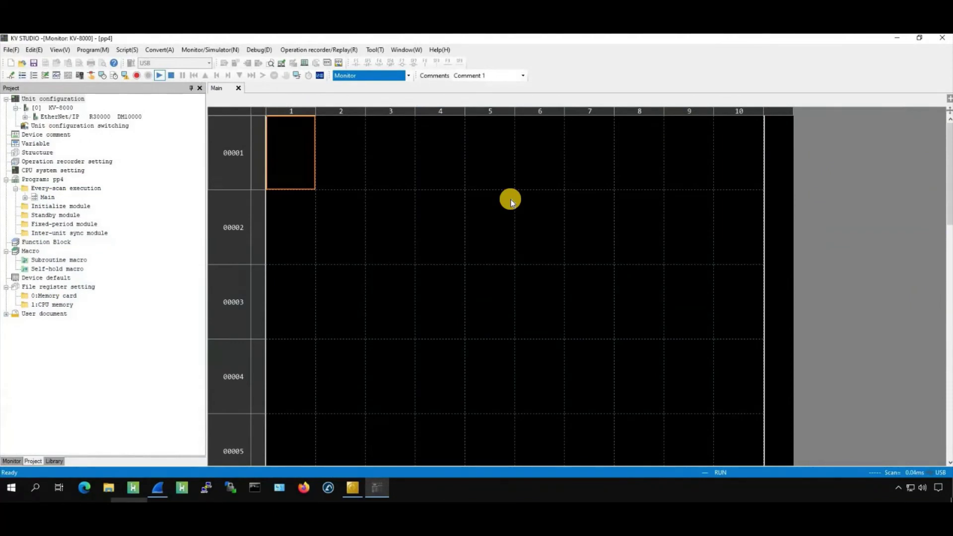
- Look into the global variable list, close it, and switch from Monitor to Editor mode
{"action": "double_click", "coordinate": [37, 145]}
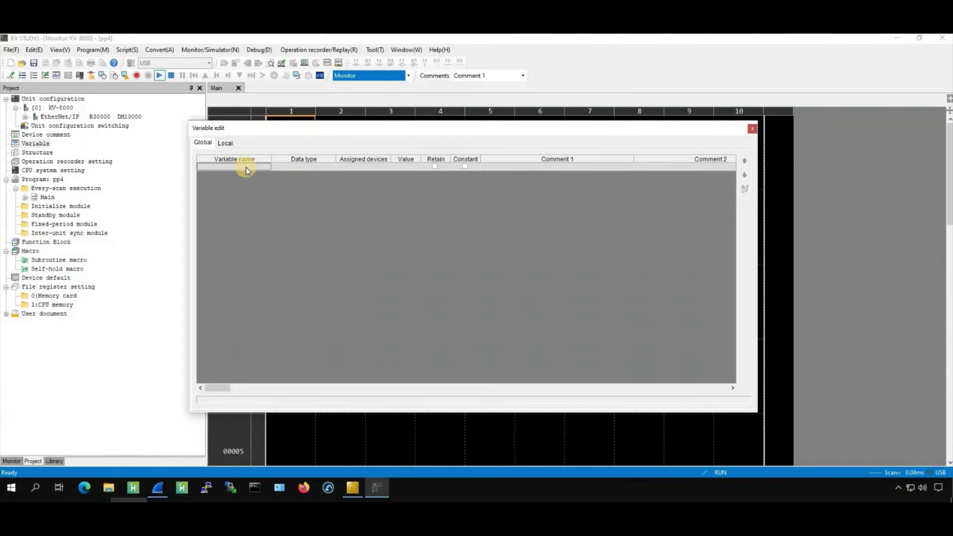
{"action": "left_click", "coordinate": [752, 129]}
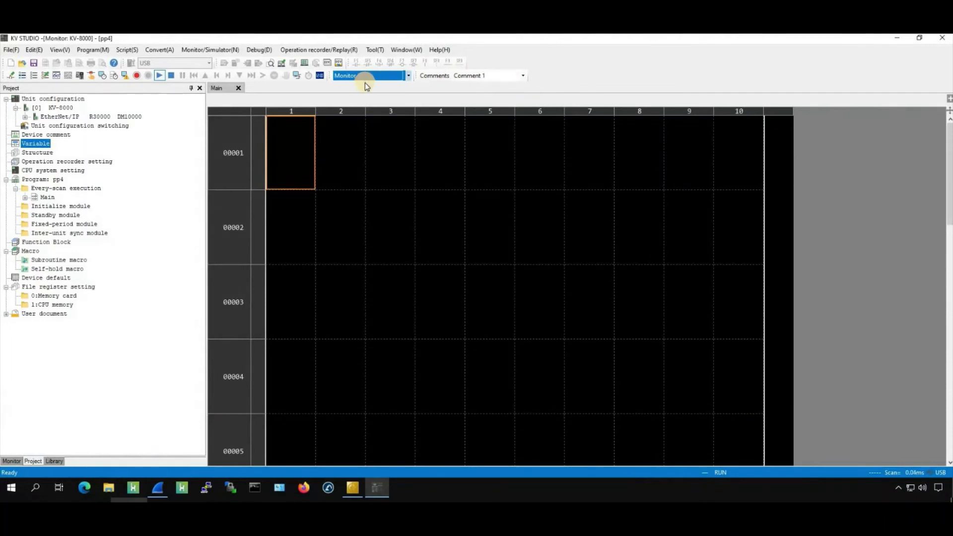
{"action": "left_click", "coordinate": [365, 76]}
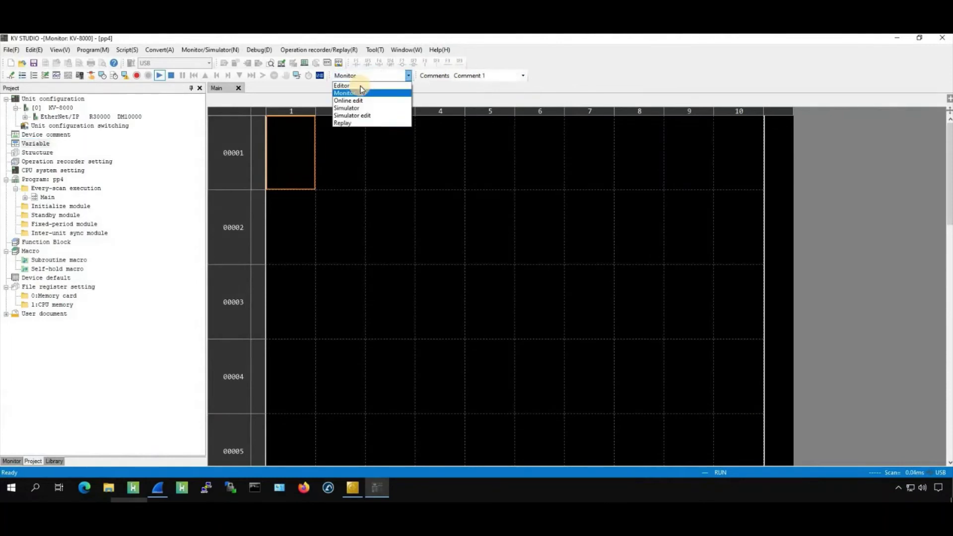
{"action": "left_click", "coordinate": [365, 83]}
- Add the global variable DataFromTwinCAT as a UINT array of size 26 and assign it to device W00
{"action": "double_click", "coordinate": [40, 143]}
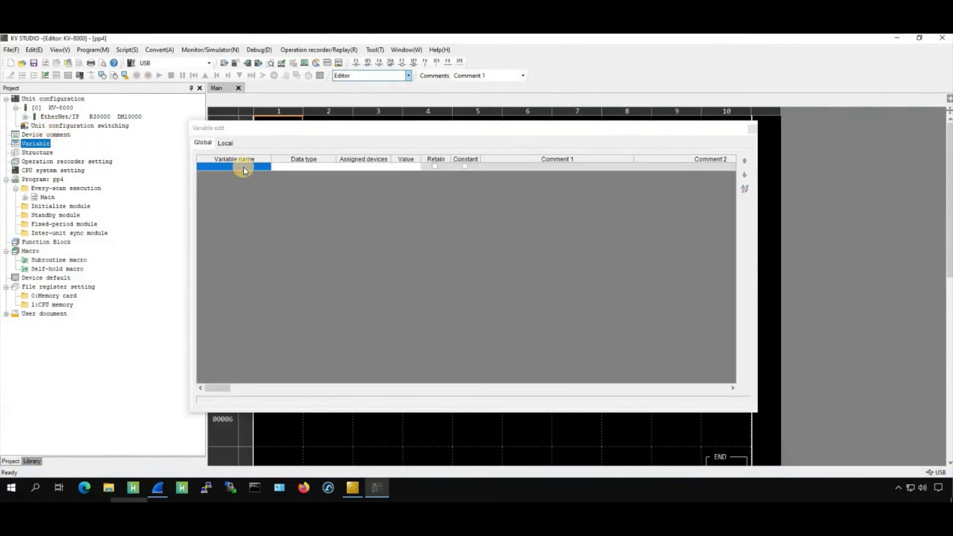
{"action": "left_click", "coordinate": [243, 167]}
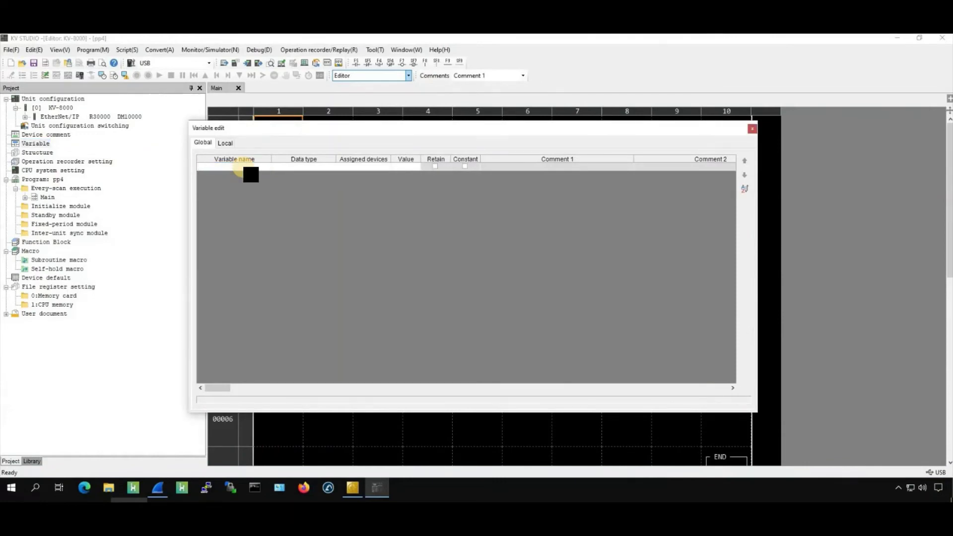
{"action": "type", "text": "DataFromTwinCAT"}
{"action": "key", "text": "Return"}
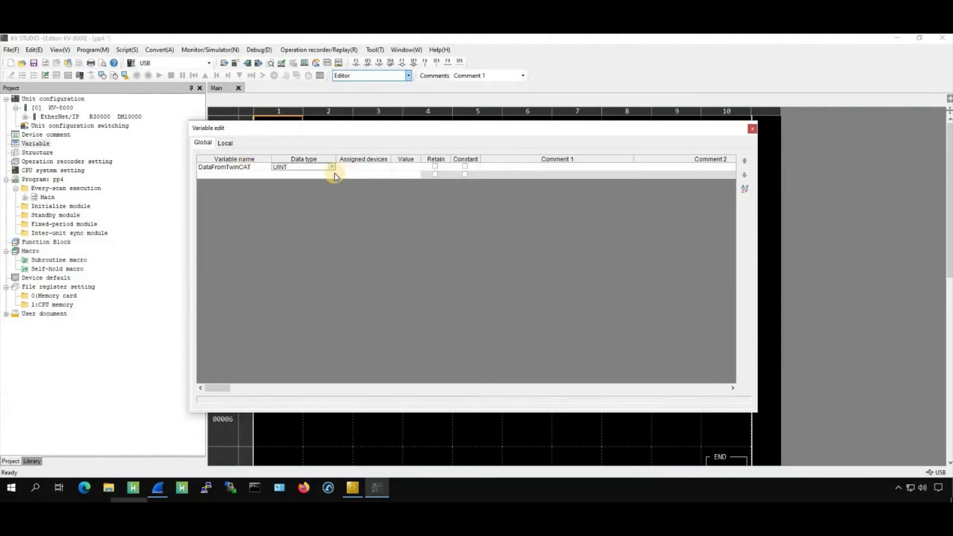
{"action": "left_click", "coordinate": [332, 168]}
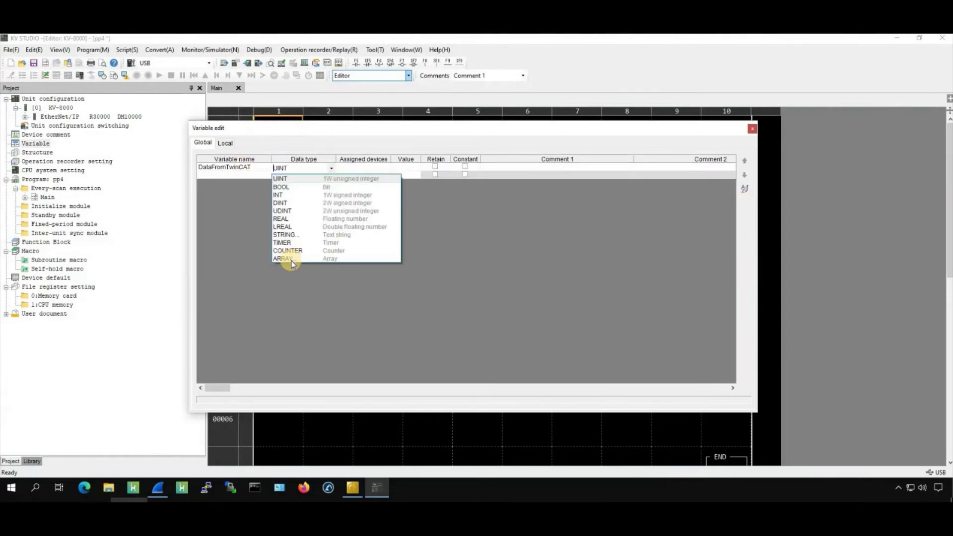
{"action": "left_click", "coordinate": [290, 260]}
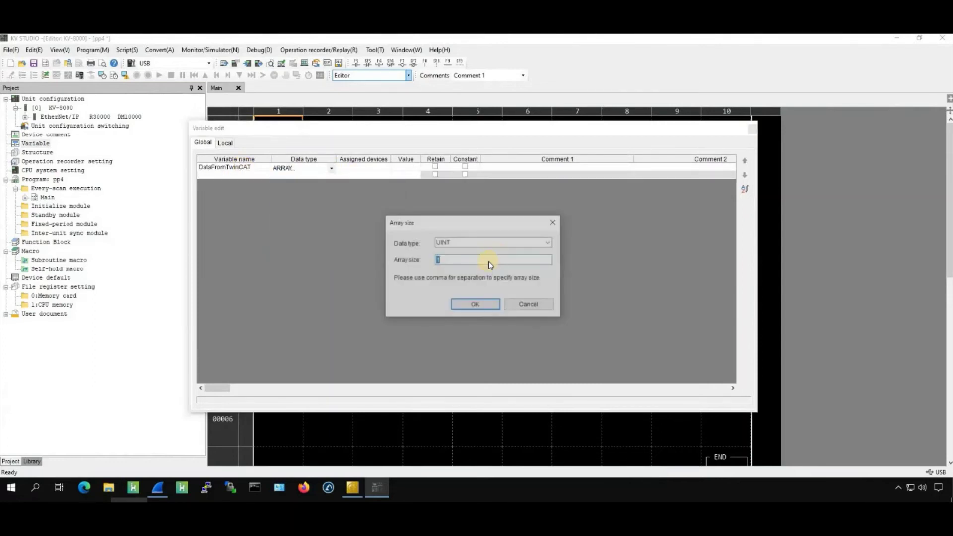
{"action": "type", "text": "26"}
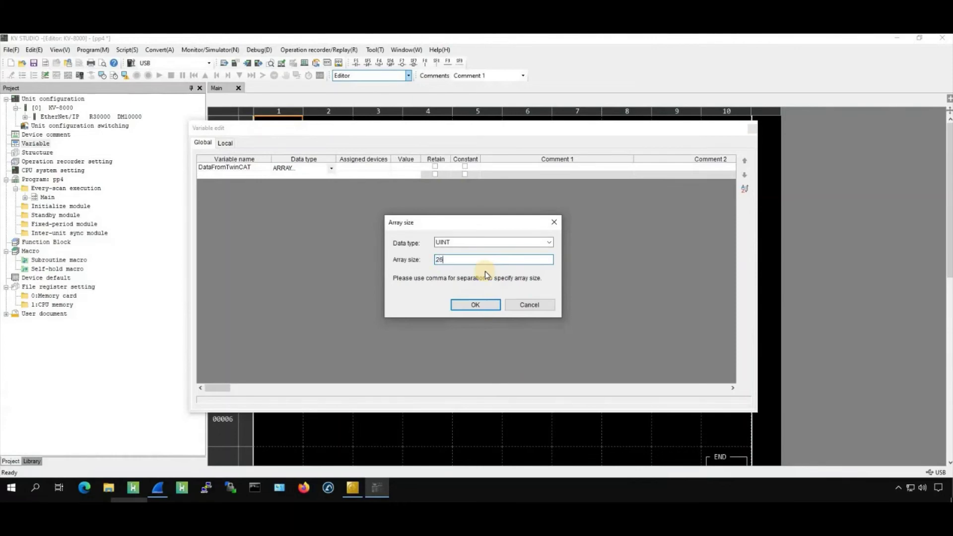
{"action": "key", "text": "Return"}
{"action": "left_click", "coordinate": [356, 171]}
{"action": "type", "text": "W00"}
{"action": "key", "text": "Return"}
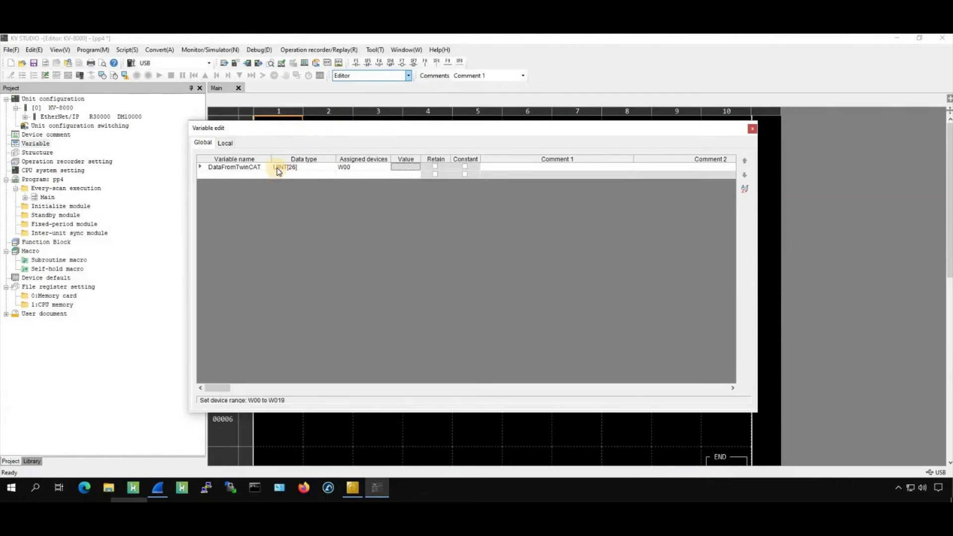
- Add a second global variable named DataToTwinCAT as a UINT array of size 26
{"action": "left_click", "coordinate": [240, 174]}
{"action": "type", "text": "DAta"}
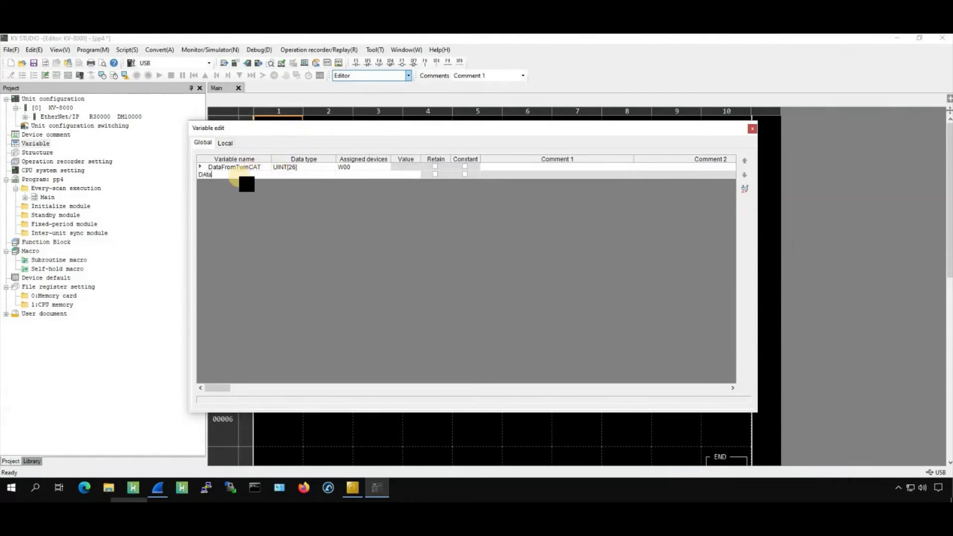
{"action": "key", "text": "BackSpace"}
{"action": "key", "text": "BackSpace"}
{"action": "key", "text": "BackSpace"}
{"action": "type", "text": "ataToTwinCAT"}
{"action": "left_click", "coordinate": [309, 173]}
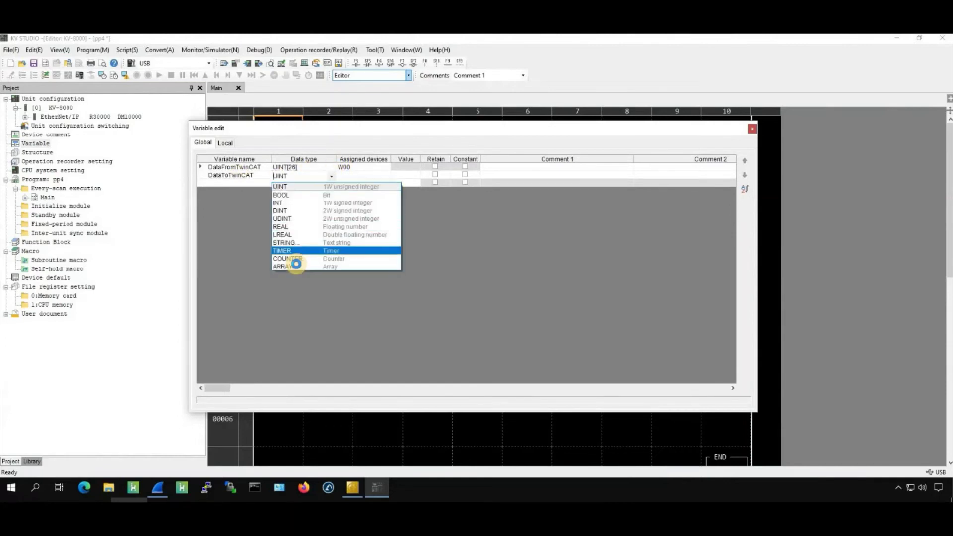
{"action": "left_click", "coordinate": [389, 258]}
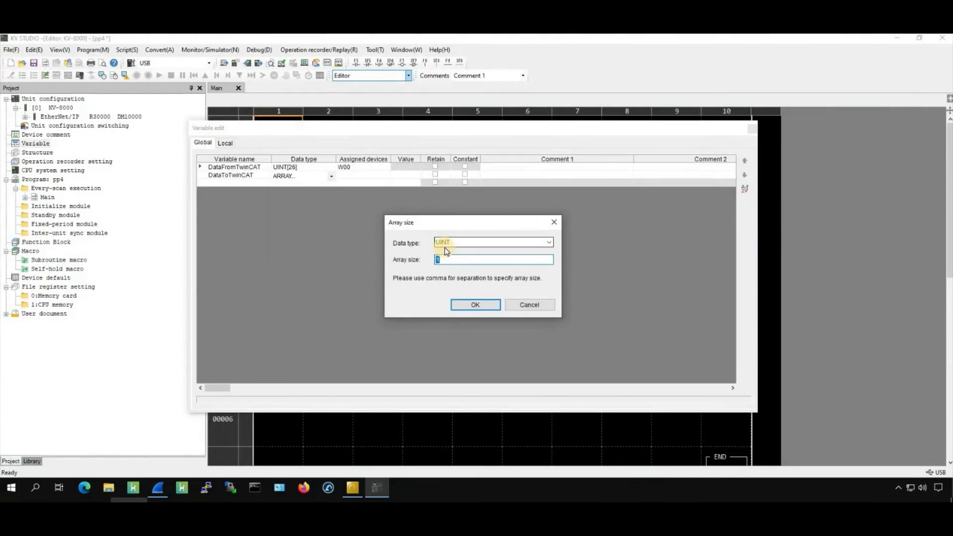
{"action": "type", "text": "26"}
{"action": "key", "text": "Return"}
- Assign DataToTwinCAT to device W01A, save the project, and close the variable editor
{"action": "left_click", "coordinate": [358, 172]}
{"action": "left_click", "coordinate": [356, 169]}
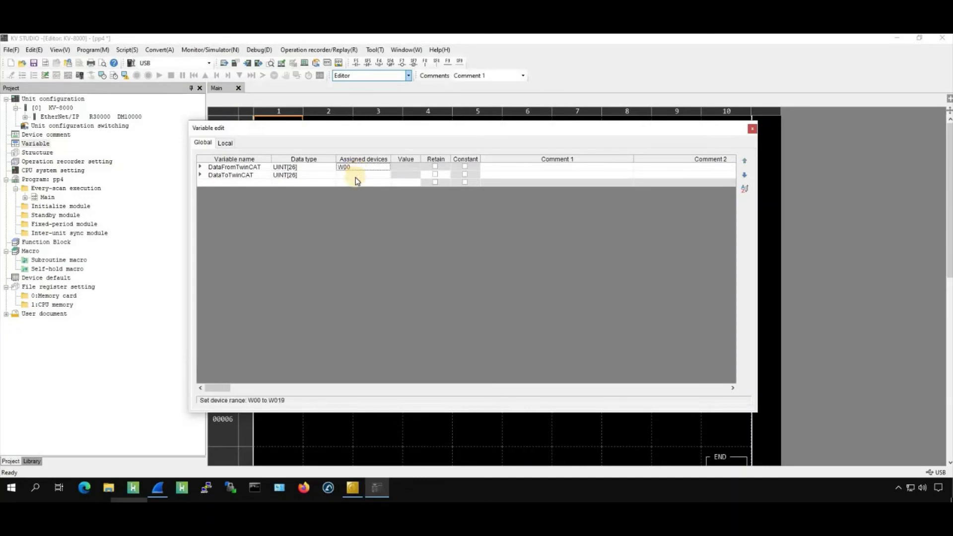
{"action": "left_click", "coordinate": [355, 175]}
{"action": "type", "text": "W01"}
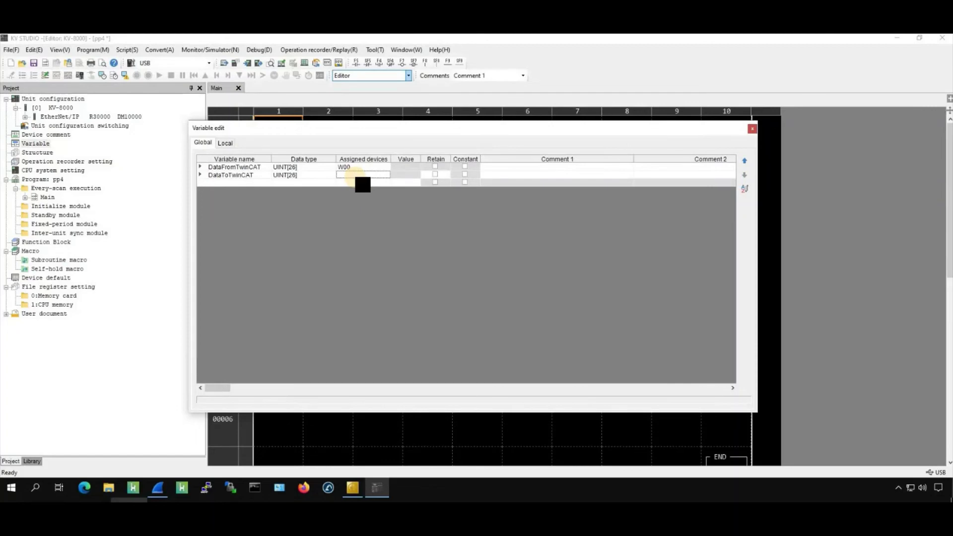
{"action": "type", "text": "A"}
{"action": "key", "text": "Return"}
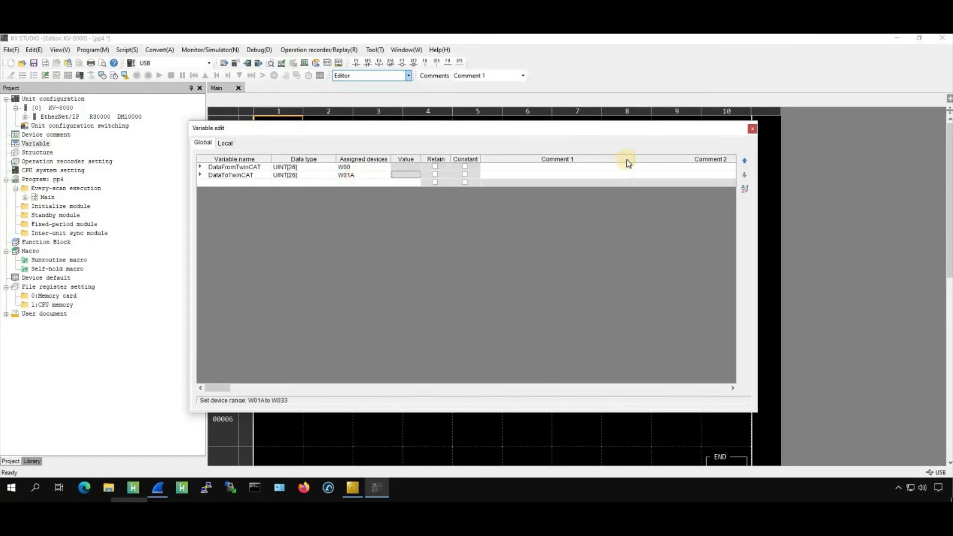
{"action": "key", "text": "ctrl+s"}
{"action": "key", "text": "Escape"}
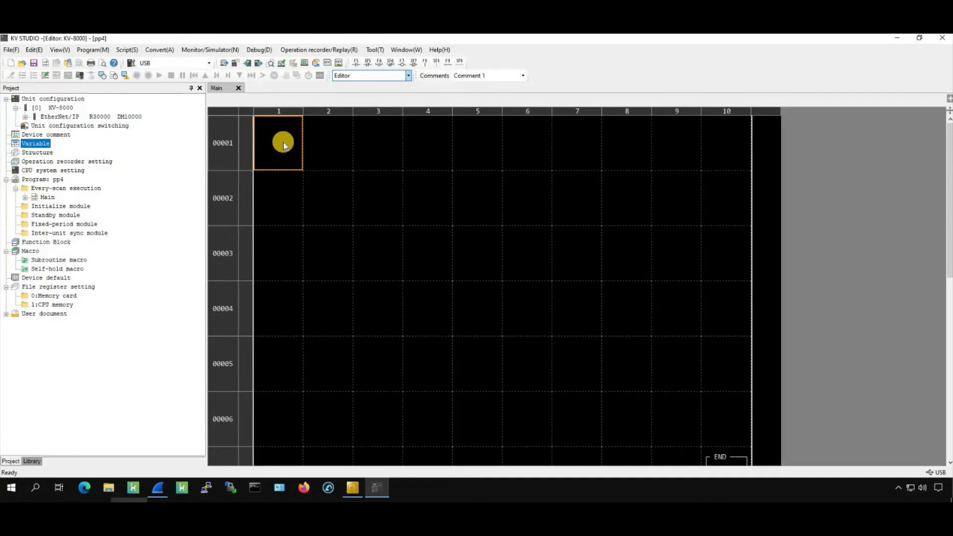
- Insert an LD contact with the 1s clock pulse CR2006 in the first cell of rung 00001
{"action": "key", "text": "Return"}
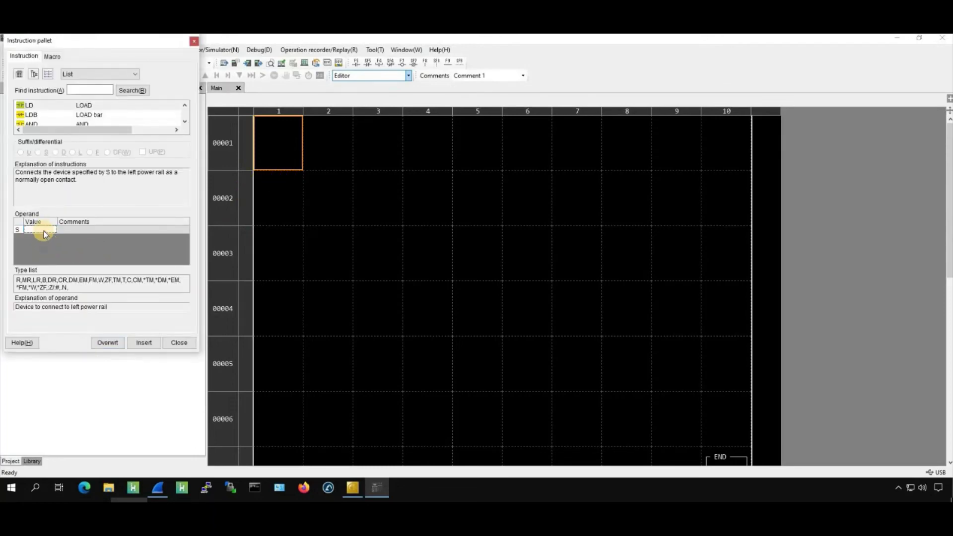
{"action": "type", "text": "1"}
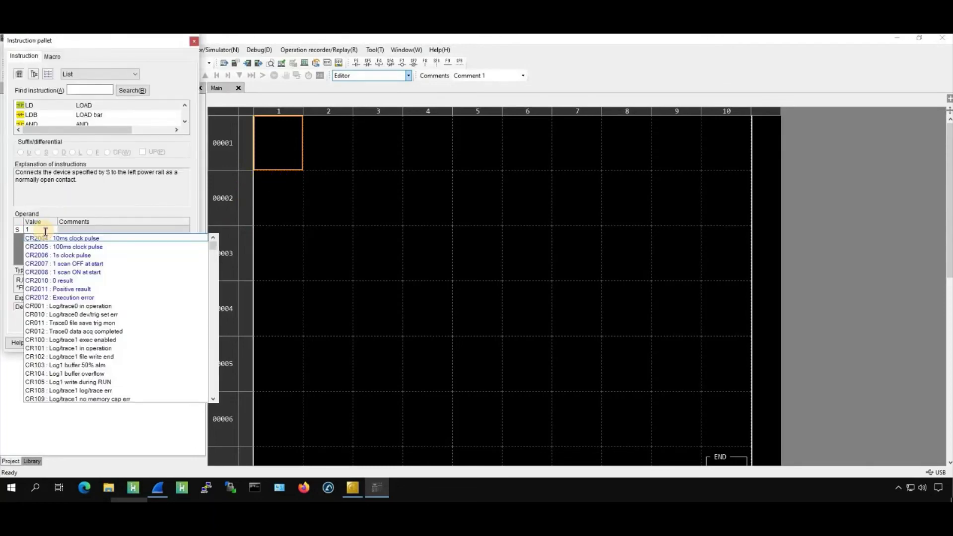
{"action": "type", "text": "r"}
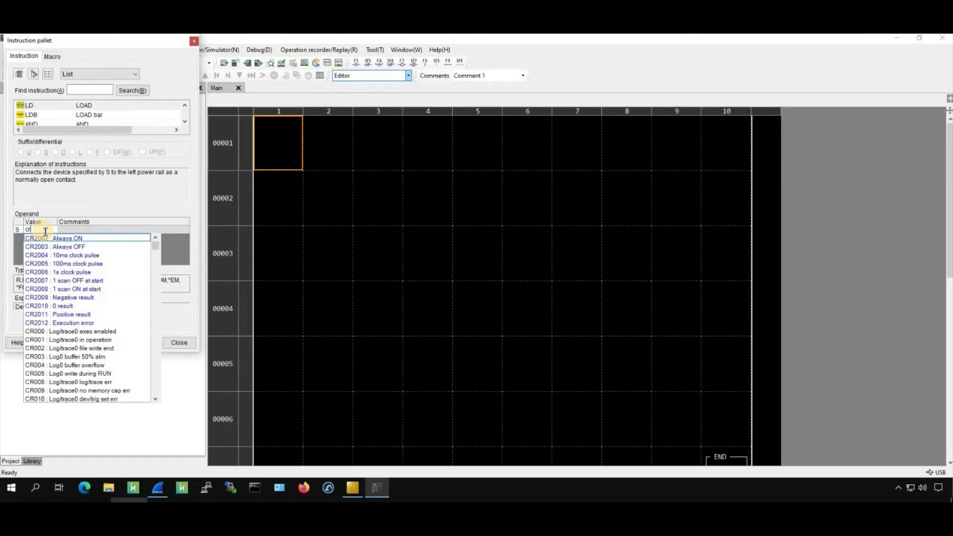
{"action": "left_click", "coordinate": [96, 274]}
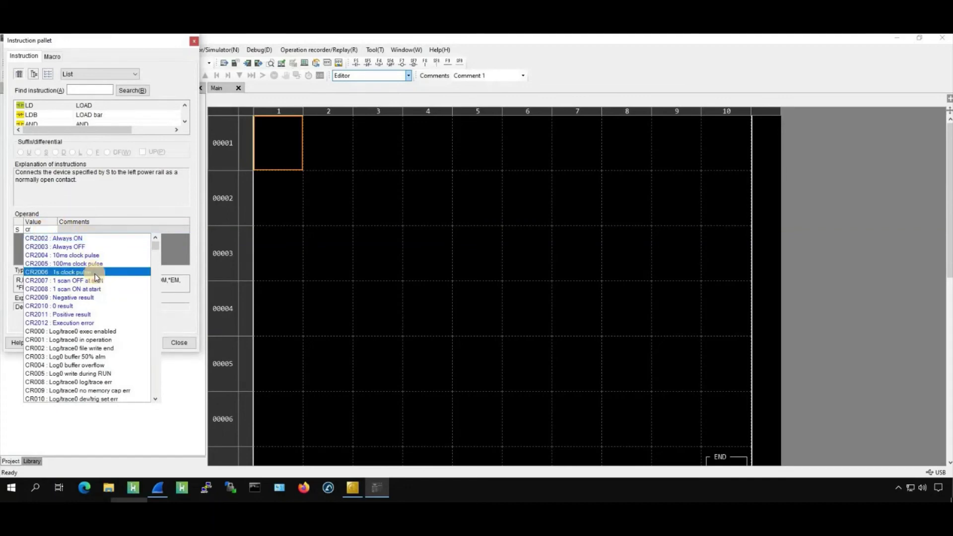
{"action": "key", "text": "Return"}
{"action": "left_click", "coordinate": [142, 343]}
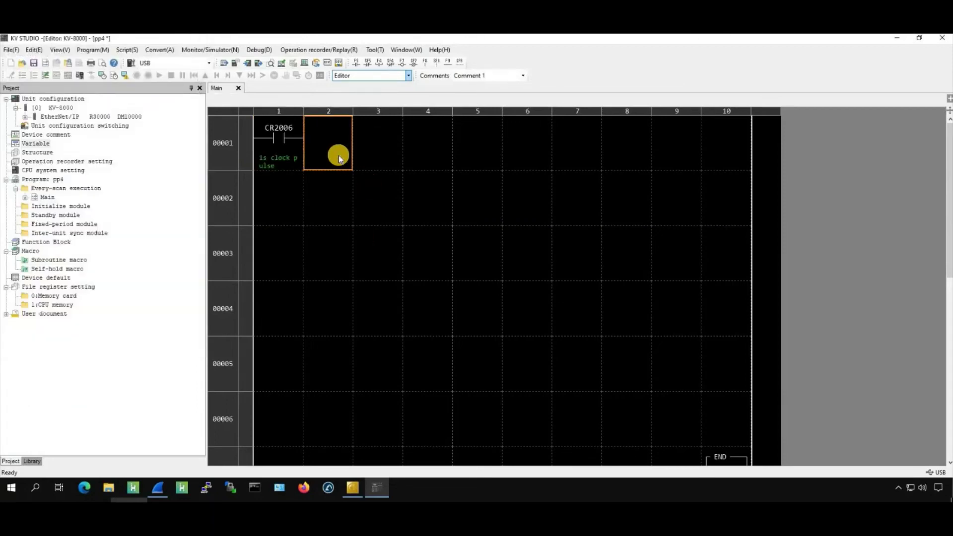
- Insert a box script in rung 00001 after the CR2006 contact and open it for editing
{"action": "key", "text": "Return"}
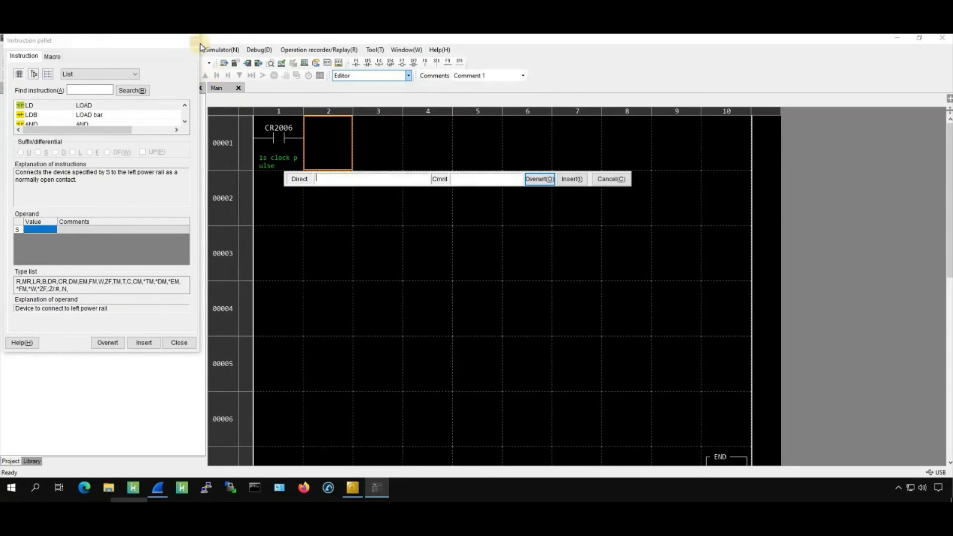
{"action": "left_click", "coordinate": [329, 148]}
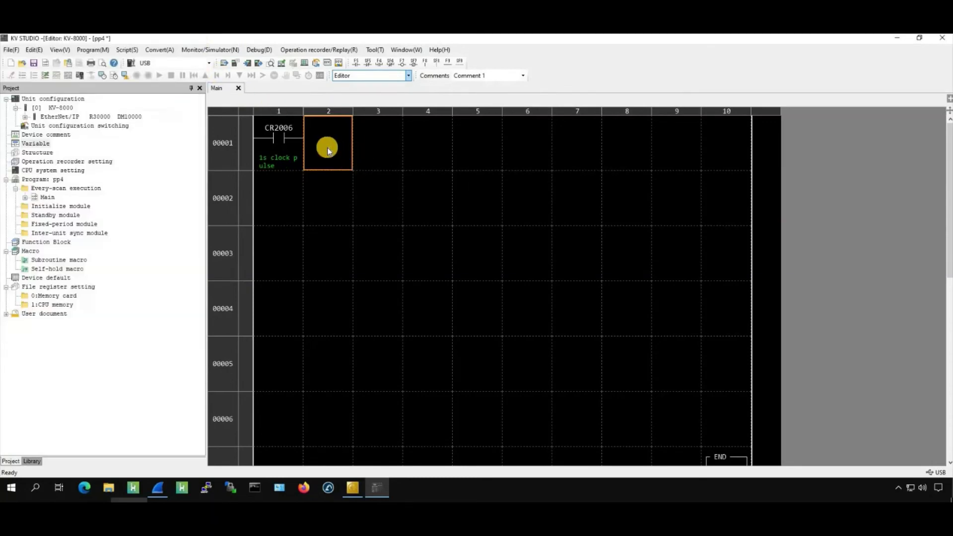
{"action": "key", "text": "shift+F10"}
{"action": "key", "text": "Down"}
{"action": "key", "text": "Down"}
{"action": "key", "text": "Down"}
{"action": "key", "text": "Down"}
{"action": "key", "text": "Down"}
{"action": "key", "text": "Down"}
{"action": "key", "text": "Down"}
{"action": "key", "text": "Down"}
{"action": "key", "text": "Down"}
{"action": "key", "text": "Down"}
{"action": "key", "text": "Down"}
{"action": "key", "text": "Down"}
{"action": "key", "text": "Down"}
{"action": "key", "text": "Down"}
{"action": "key", "text": "Down"}
{"action": "key", "text": "Down"}
{"action": "key", "text": "Down"}
{"action": "key", "text": "Right"}
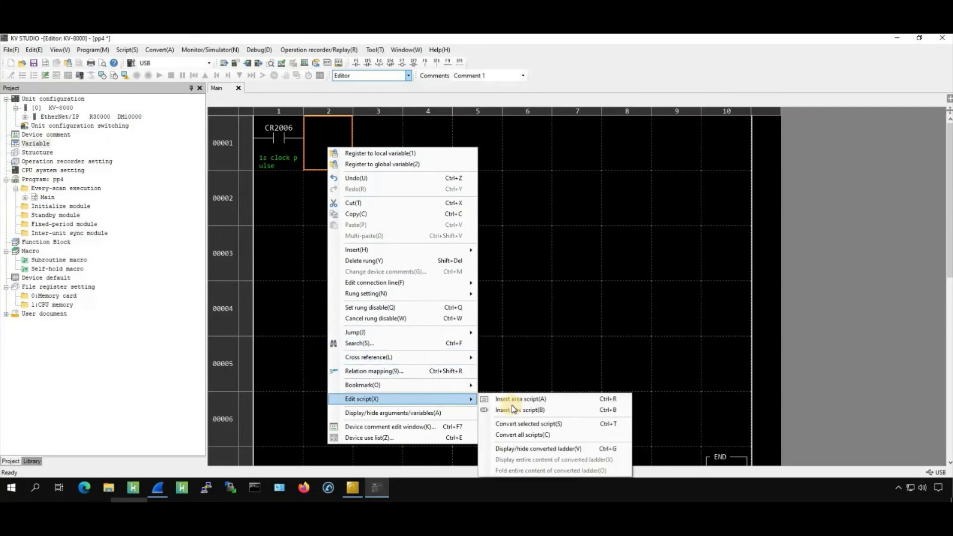
{"action": "left_click", "coordinate": [513, 408]}
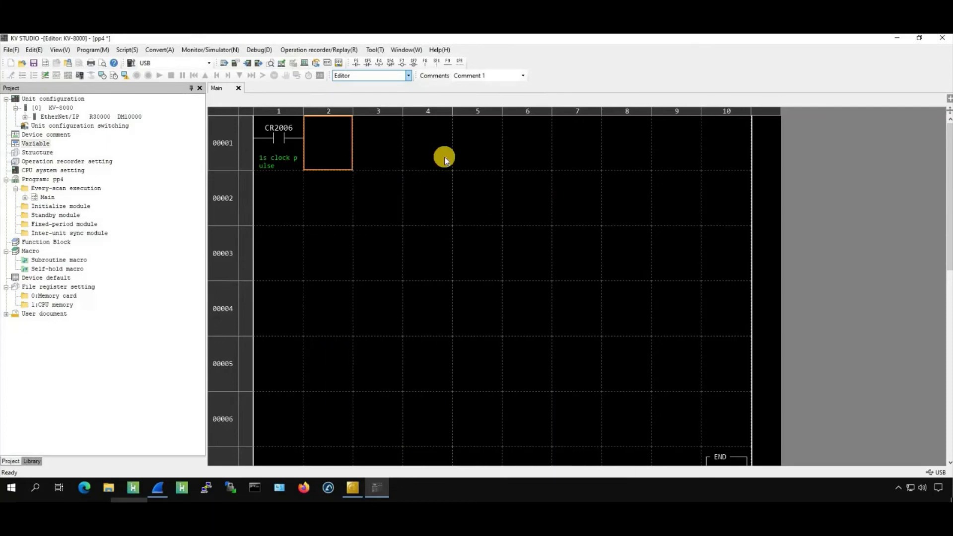
{"action": "left_click", "coordinate": [493, 138]}
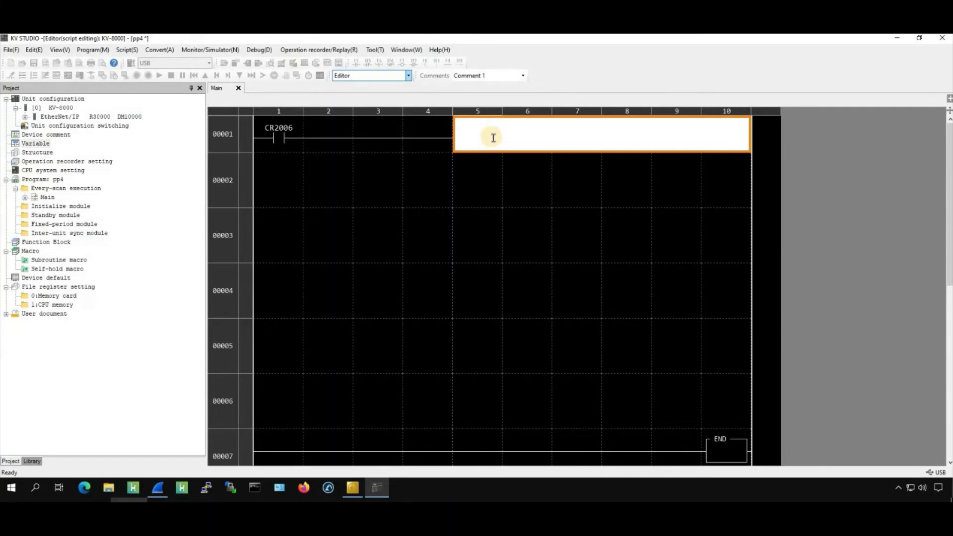
- Write the first line of the box script as DataToTwinCAT[2]=DataToTwinCAT[2]+1
{"action": "type", "text": "a"}
{"action": "key", "text": "BackSpace"}
{"action": "type", "text": "Dagta"}
{"action": "key", "text": "BackSpace"}
{"action": "key", "text": "BackSpace"}
{"action": "key", "text": "BackSpace"}
{"action": "type", "text": "ta"}
{"action": "double_click", "coordinate": [494, 141]}
{"action": "type", "text": "[2]=Data"}
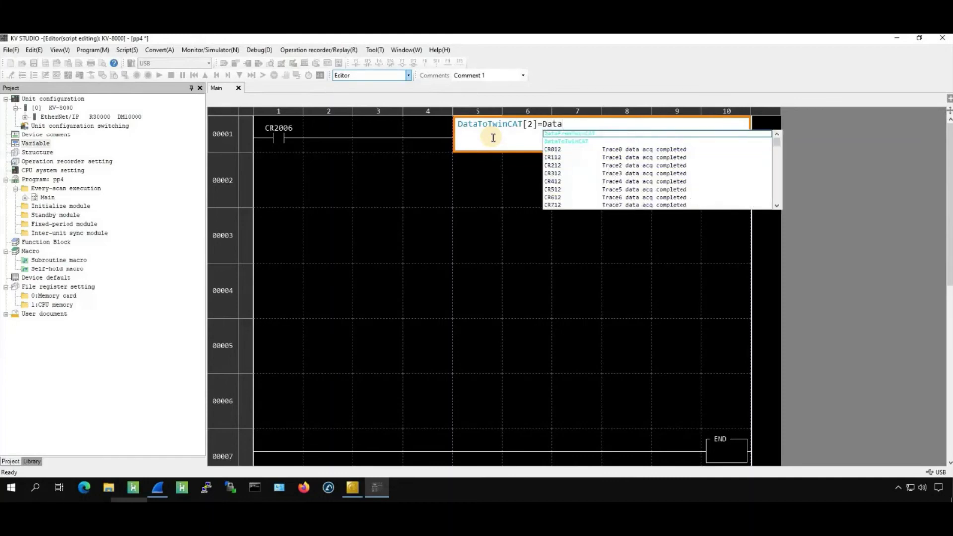
{"action": "key", "text": "Return"}
{"action": "key", "text": "BackSpace"}
{"action": "key", "text": "BackSpace"}
{"action": "key", "text": "BackSpace"}
{"action": "key", "text": "BackSpace"}
{"action": "key", "text": "BackSpace"}
{"action": "key", "text": "BackSpace"}
{"action": "key", "text": "BackSpace"}
{"action": "key", "text": "BackSpace"}
{"action": "key", "text": "BackSpace"}
{"action": "key", "text": "BackSpace"}
{"action": "key", "text": "BackSpace"}
{"action": "type", "text": "To"}
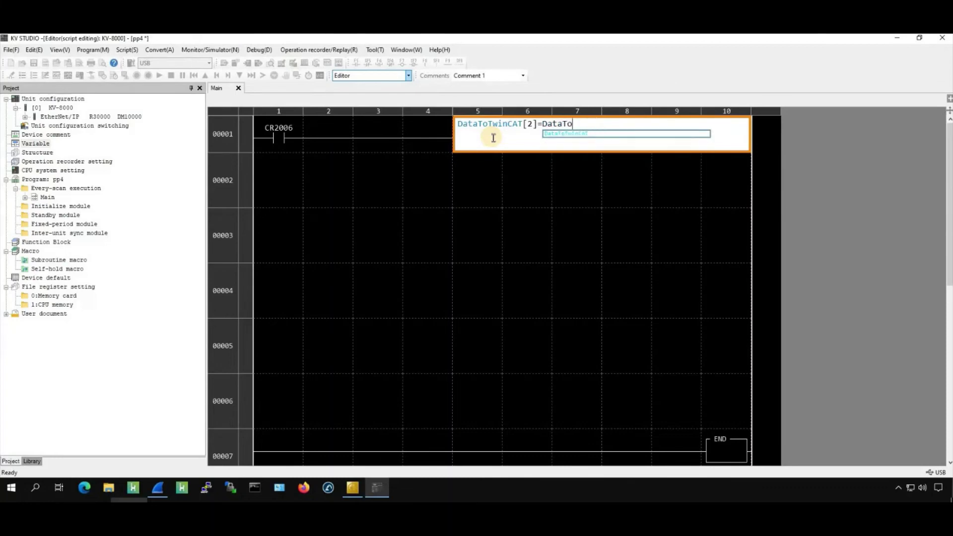
{"action": "key", "text": "Return"}
{"action": "type", "text": "[2]"}
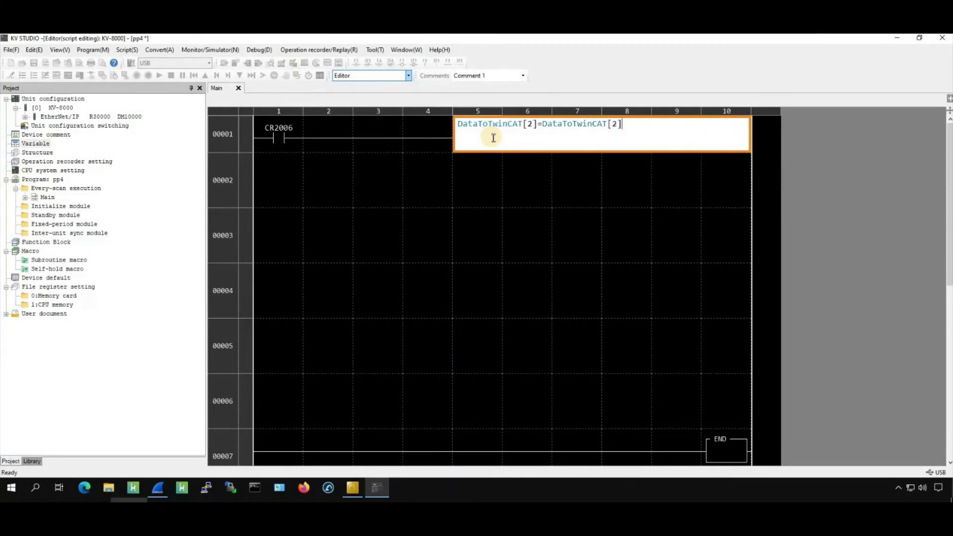
{"action": "type", "text": "+1"}
- Add the second script line DataToTwinCAT[25]=DataToTwinCAT[25]-1 and leave script editing
{"action": "key", "text": "Return"}
{"action": "type", "text": "DataTo"}
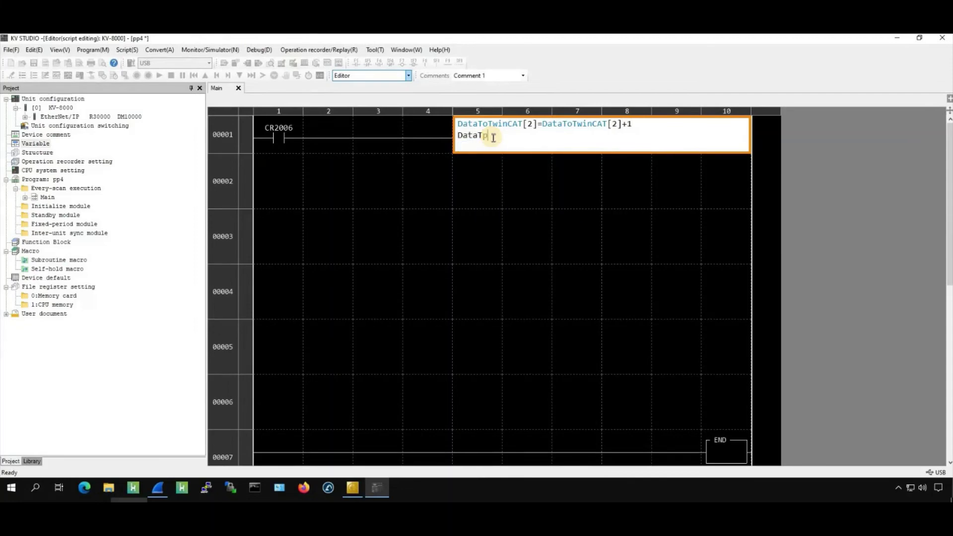
{"action": "key", "text": "BackSpace"}
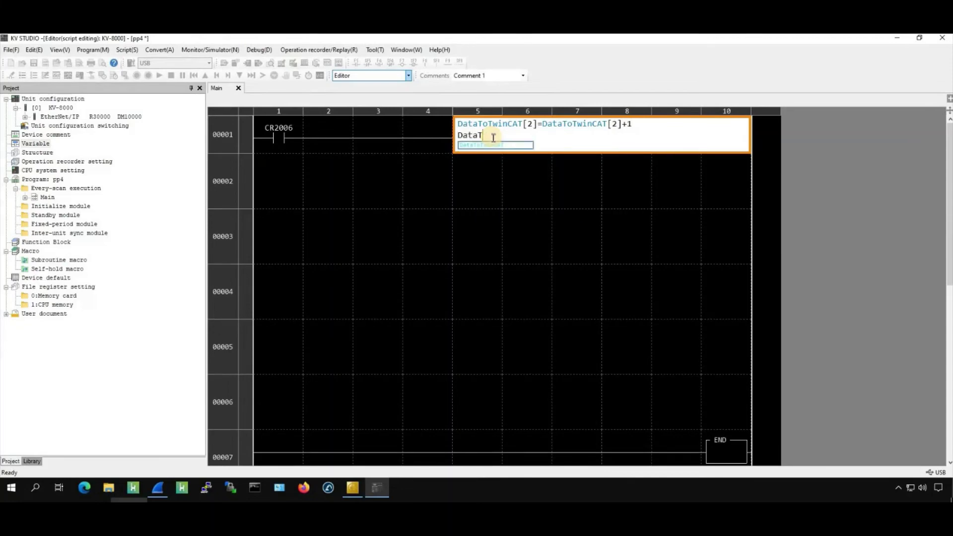
{"action": "type", "text": "oTwinCAT["}
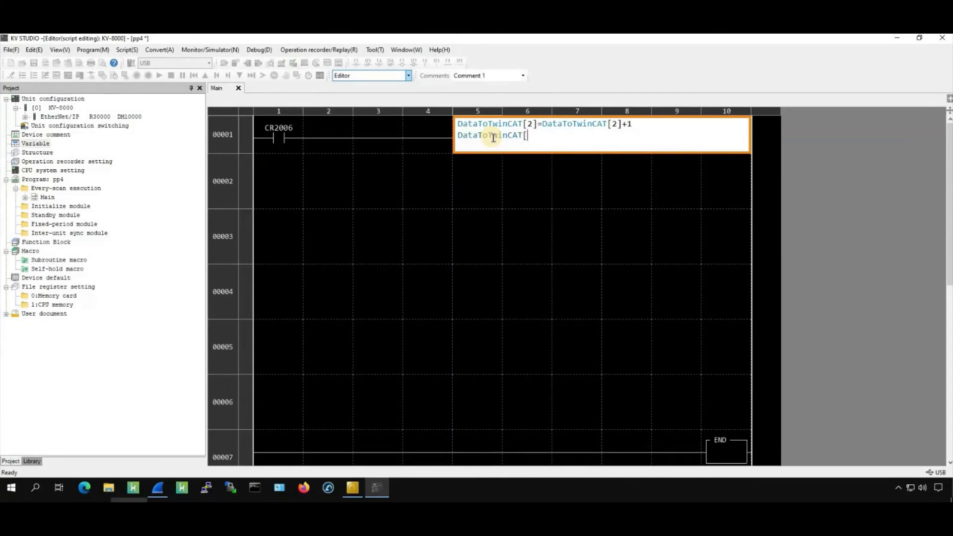
{"action": "type", "text": "25]=DataTo"}
{"action": "key", "text": "Down"}
{"action": "key", "text": "Return"}
{"action": "type", "text": "[25]"}
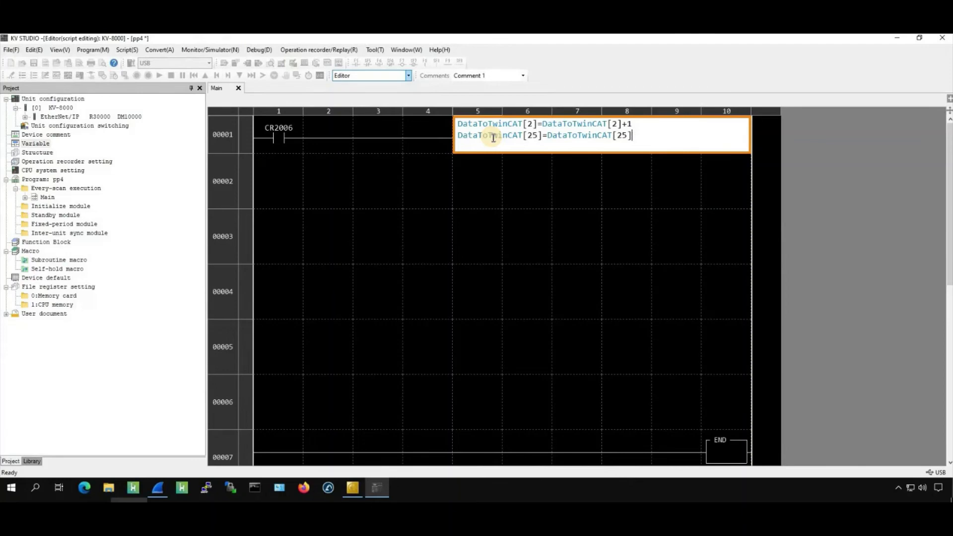
{"action": "type", "text": "-1"}
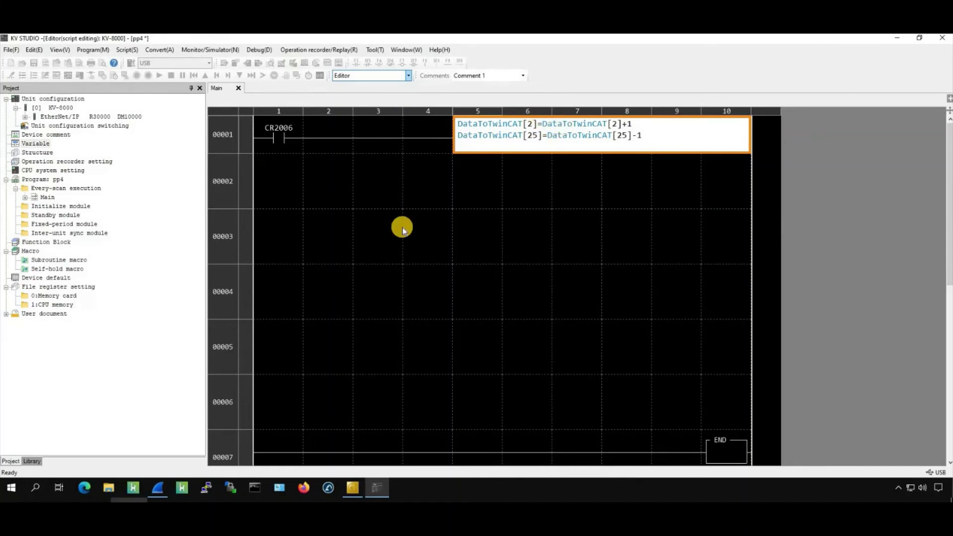
{"action": "left_click", "coordinate": [312, 175]}
- Convert the ladder program and close the conversion result
{"action": "left_click", "coordinate": [159, 50]}
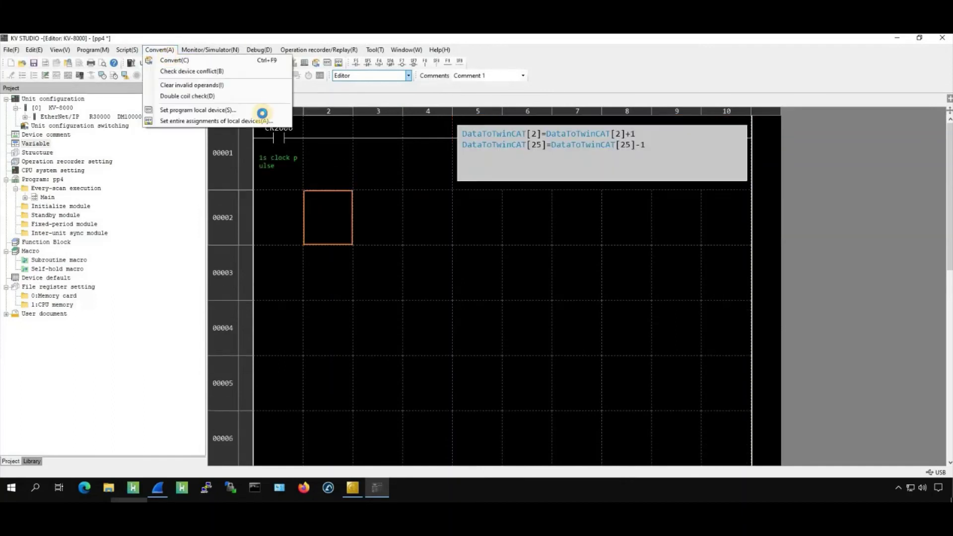
{"action": "key", "text": "Return"}
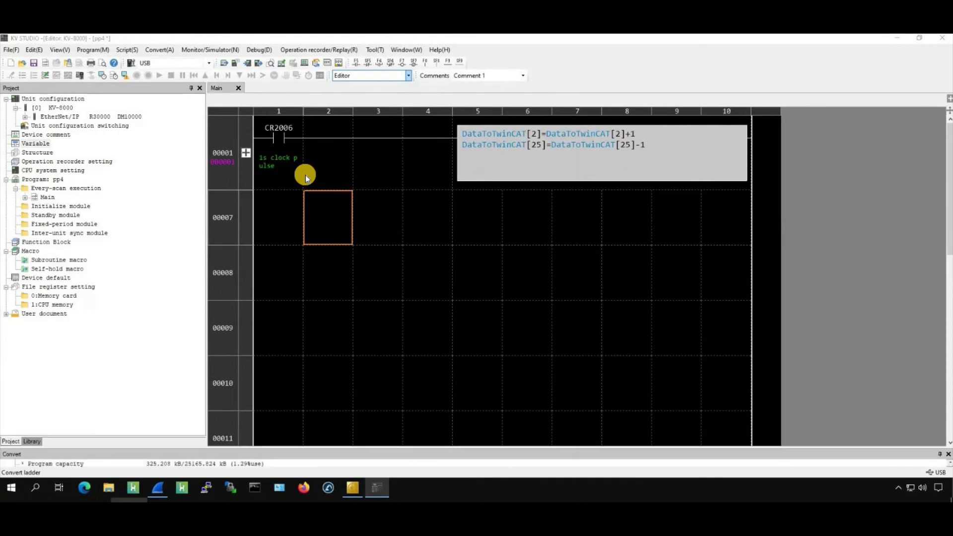
{"action": "left_click", "coordinate": [559, 308]}
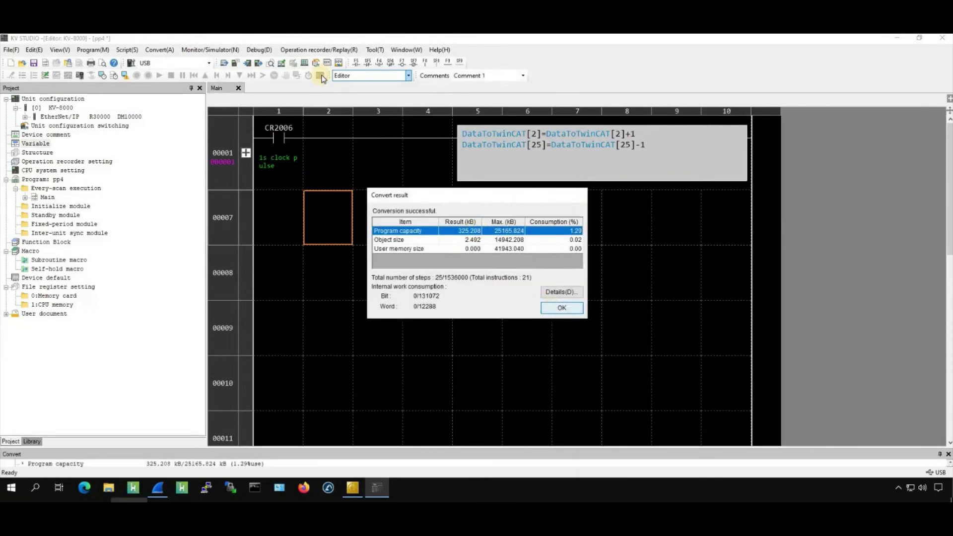
- Transfer the program to the KV-8000 in RUN mode, overwriting the running program and forcing the global variable change, and enter Monitor mode
{"action": "left_click", "coordinate": [213, 51]}
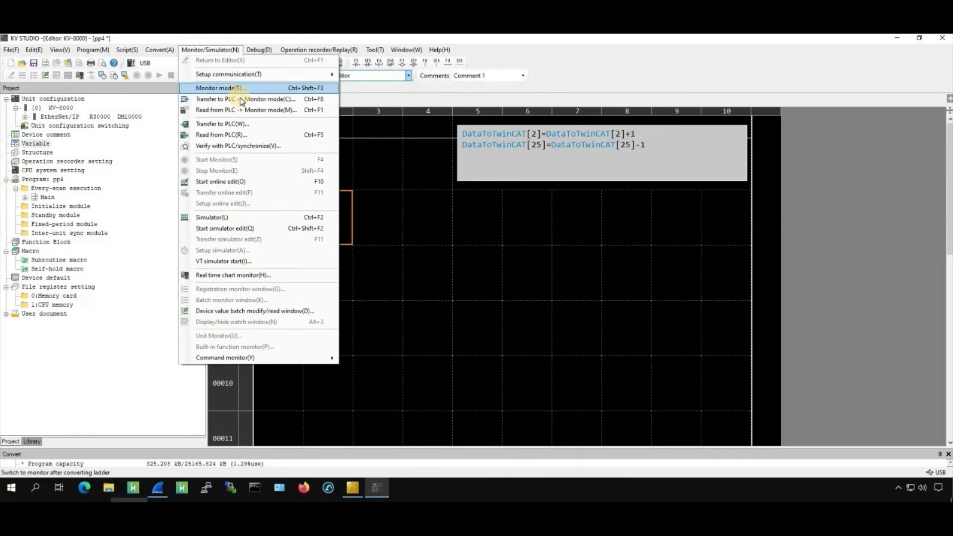
{"action": "left_click", "coordinate": [603, 352]}
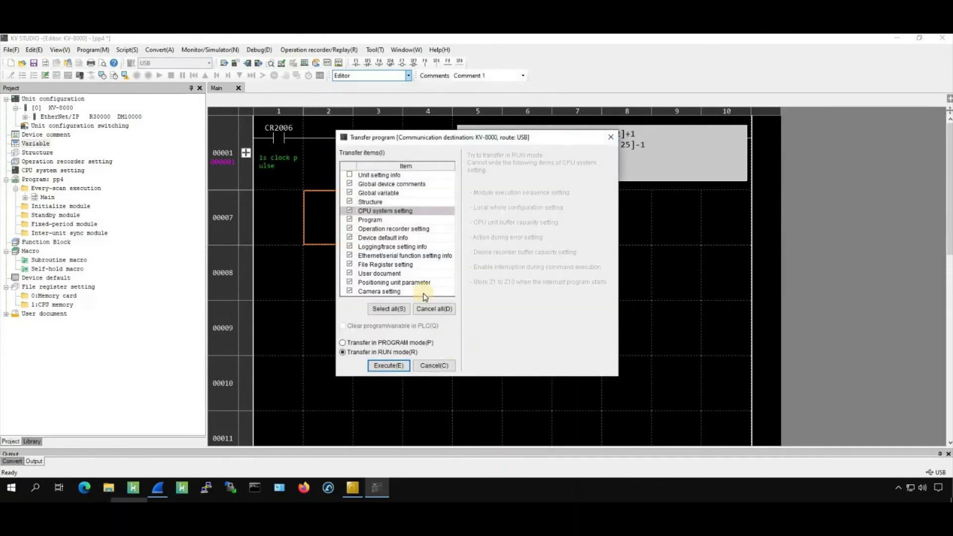
{"action": "left_click", "coordinate": [389, 366]}
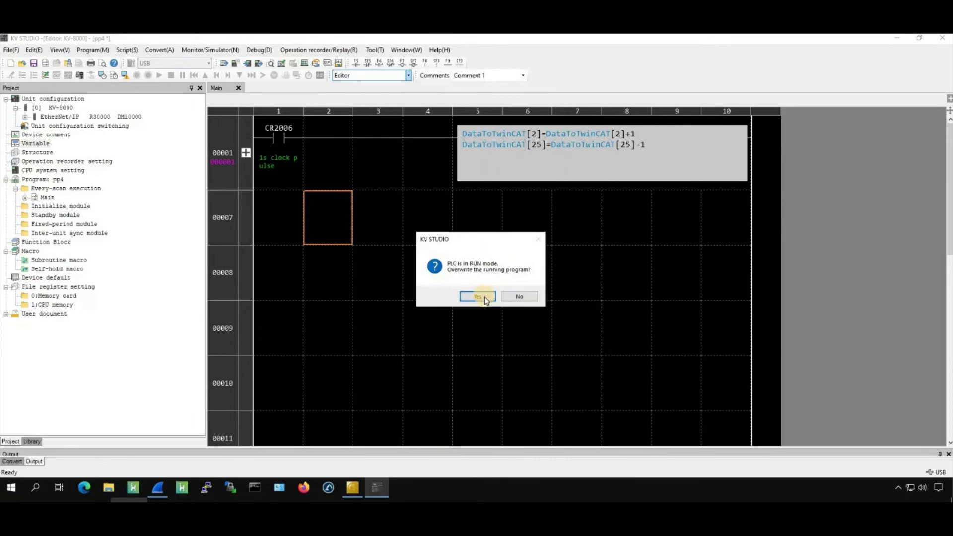
{"action": "left_click", "coordinate": [485, 298]}
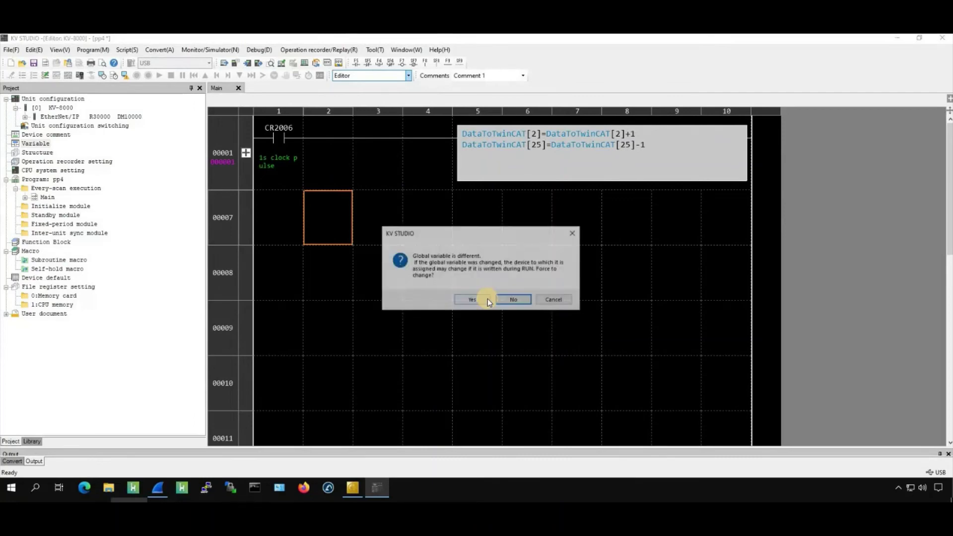
{"action": "left_click", "coordinate": [476, 300]}
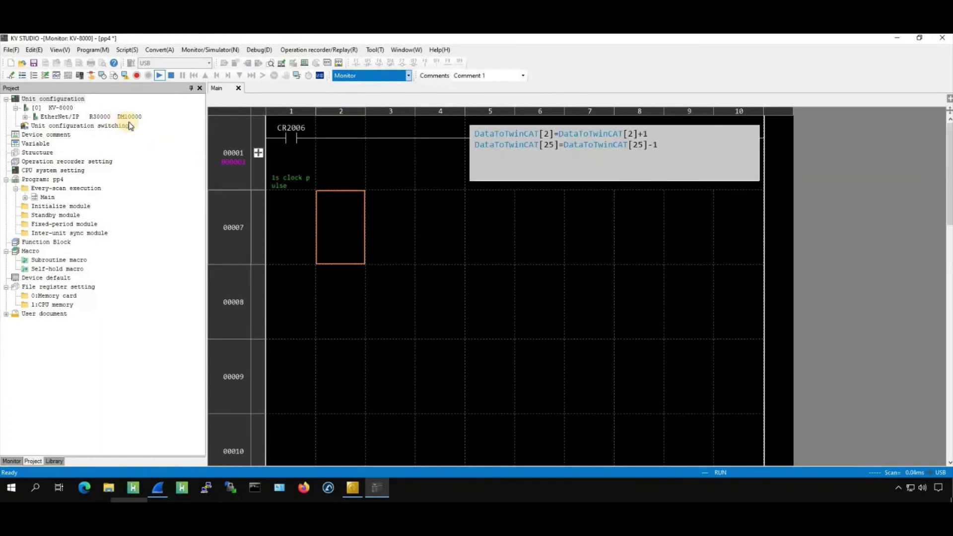
- Open the registration monitor window from the script box in rung 00001, and return to Editor mode
{"action": "left_click", "coordinate": [541, 165]}
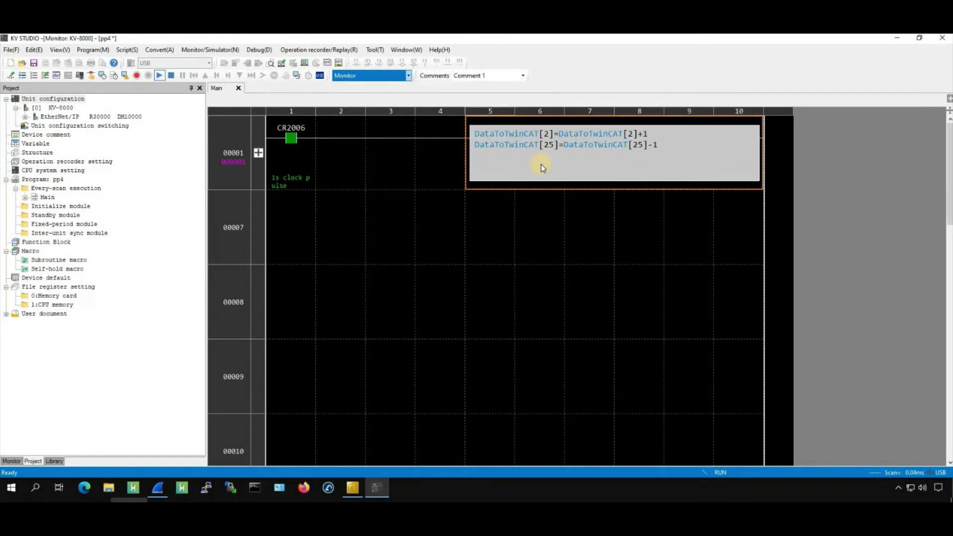
{"action": "right_click", "coordinate": [541, 165]}
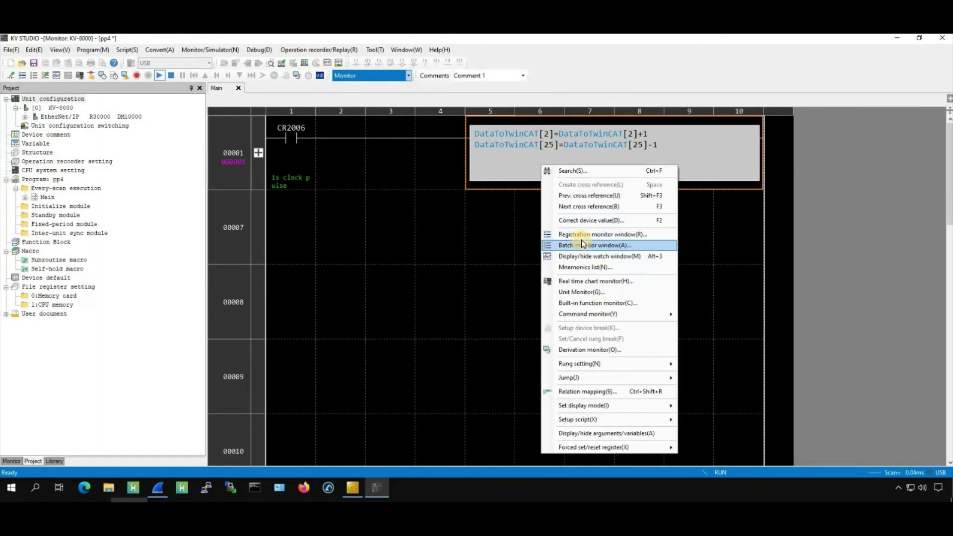
{"action": "left_click", "coordinate": [581, 235]}
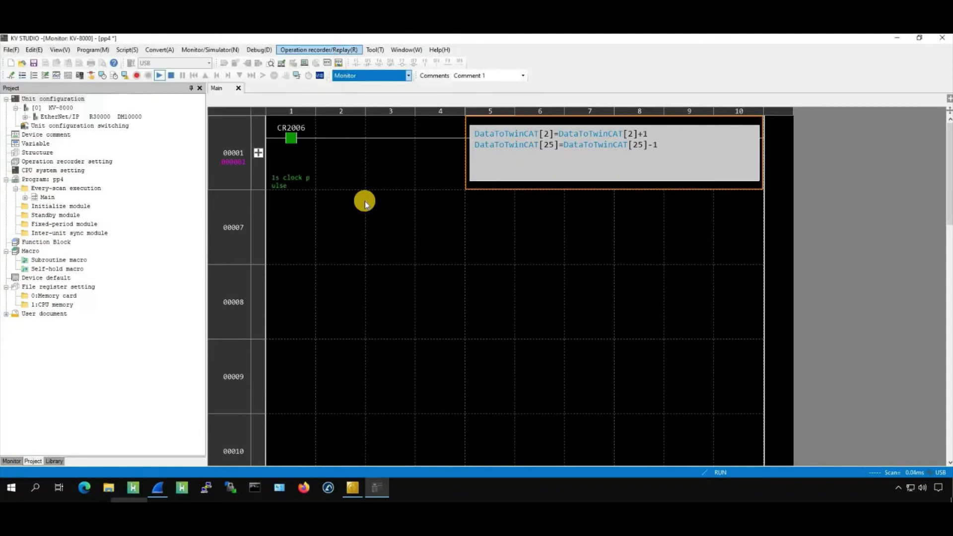
{"action": "left_click", "coordinate": [355, 79]}
{"action": "left_click", "coordinate": [352, 85]}
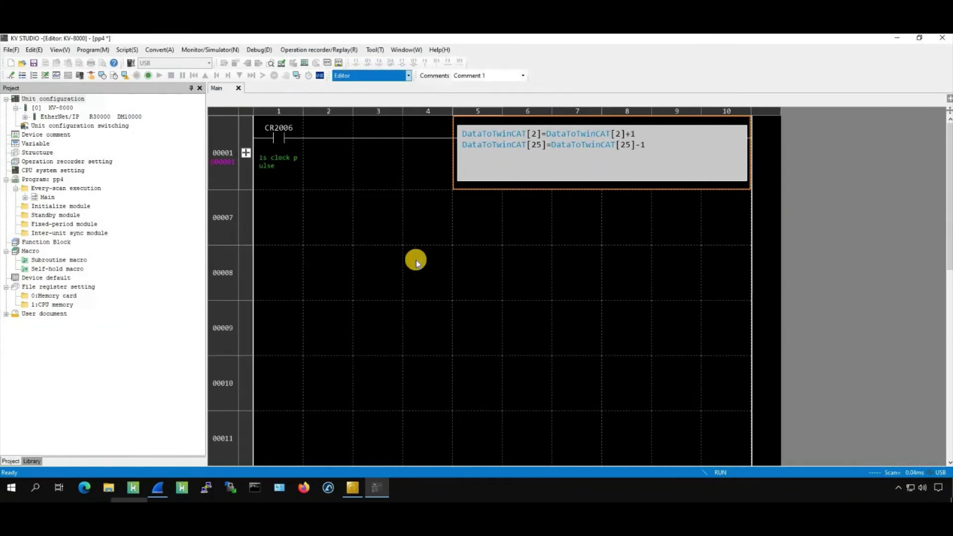
- Switch to the TwinCAT project, open the MAIN program, and try to log in to the PLC
{"action": "left_click", "coordinate": [352, 488]}
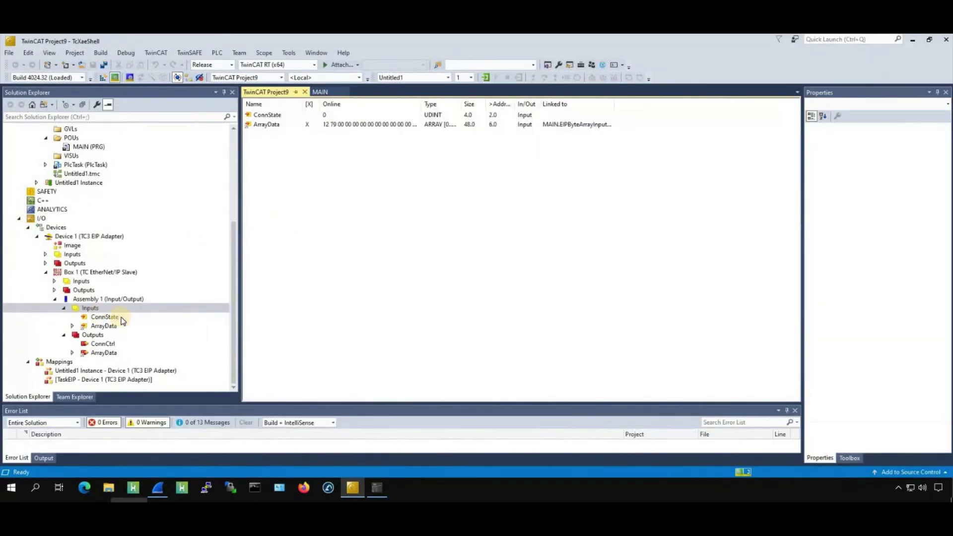
{"action": "scroll", "coordinate": [113, 213], "scroll_direction": "up", "scroll_amount": 6}
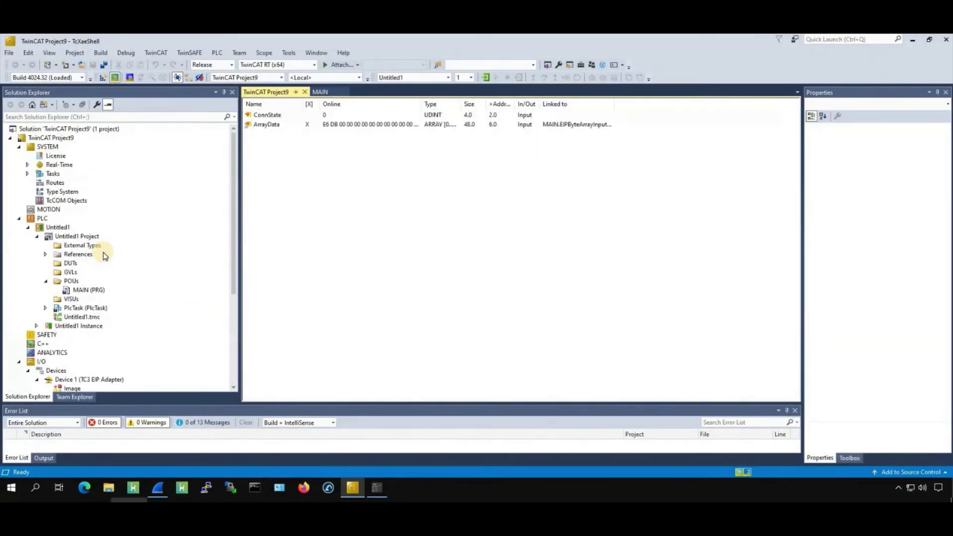
{"action": "double_click", "coordinate": [88, 290]}
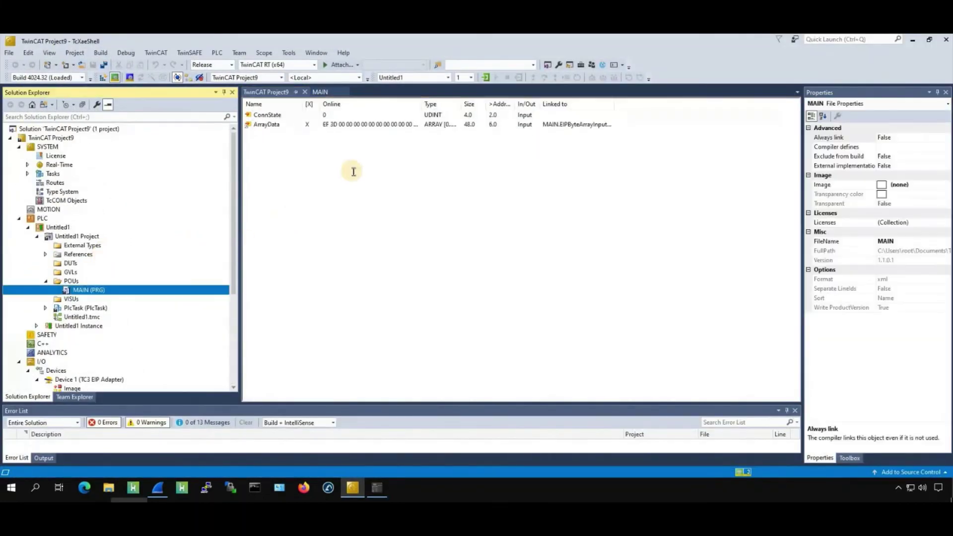
{"action": "left_click", "coordinate": [488, 80]}
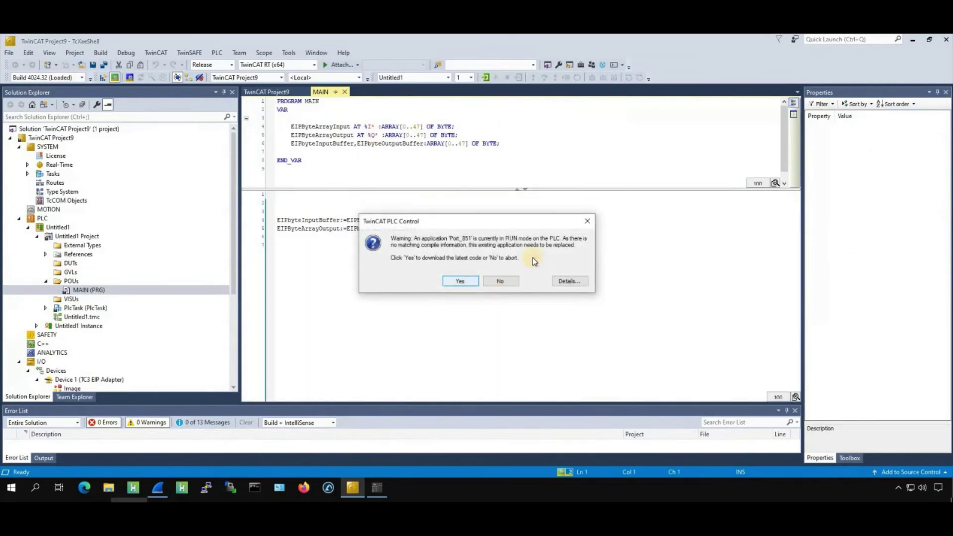
{"action": "left_click", "coordinate": [588, 223]}
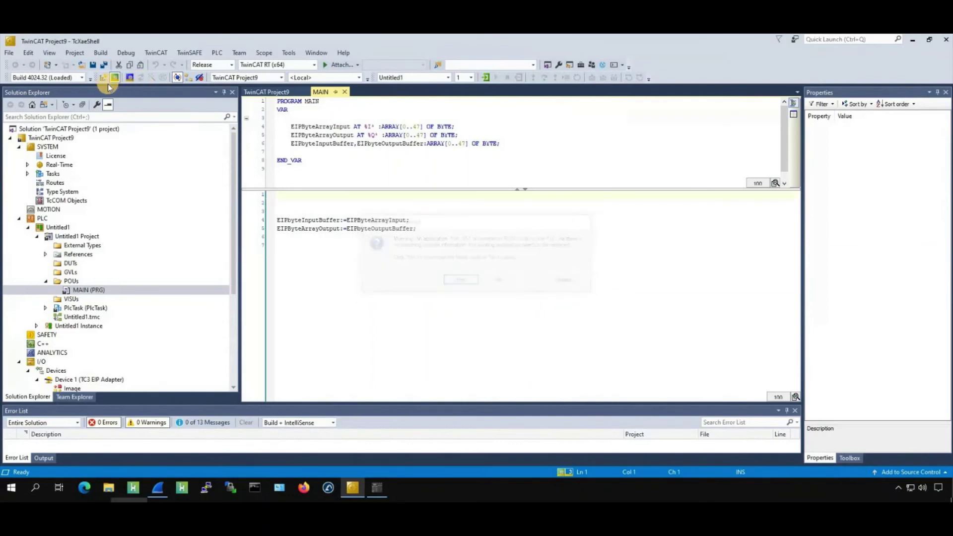
- Activate the TwinCAT Project9 configuration on the local target without autostarting the PLC boot project
{"action": "key", "text": "ctrl+shift+F4"}
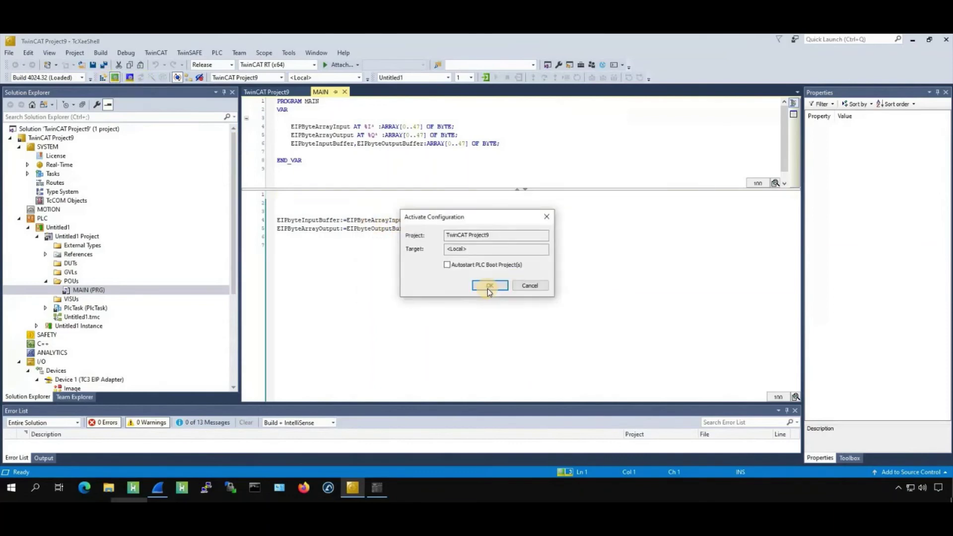
{"action": "left_click", "coordinate": [487, 288]}
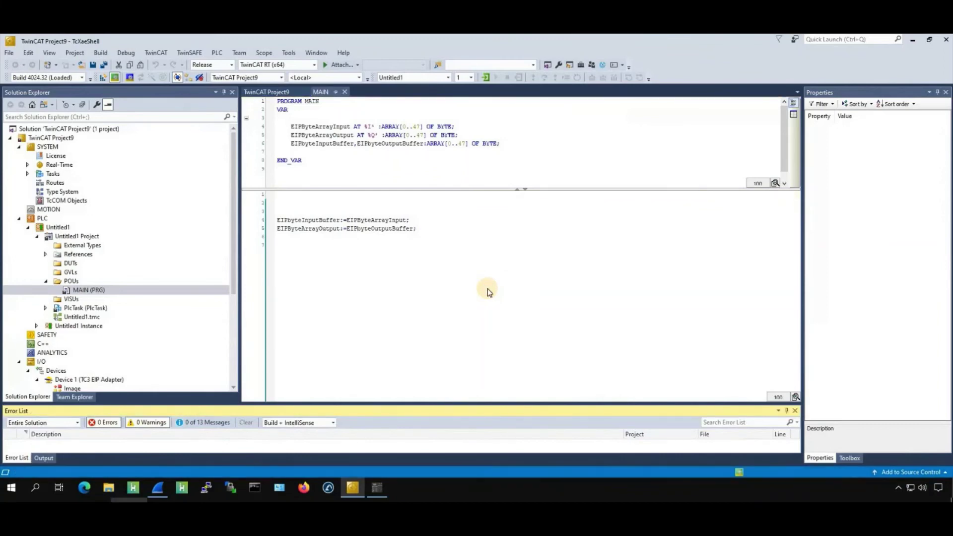
{"action": "left_click", "coordinate": [485, 298]}
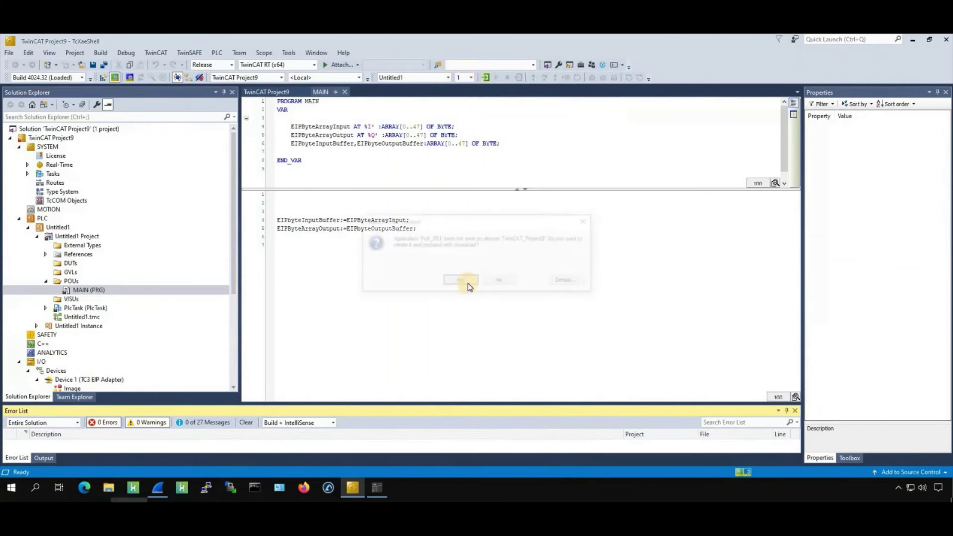
- Log in to the PLC, creating and downloading the Port_851 application, and start the program
{"action": "key", "text": "Return"}
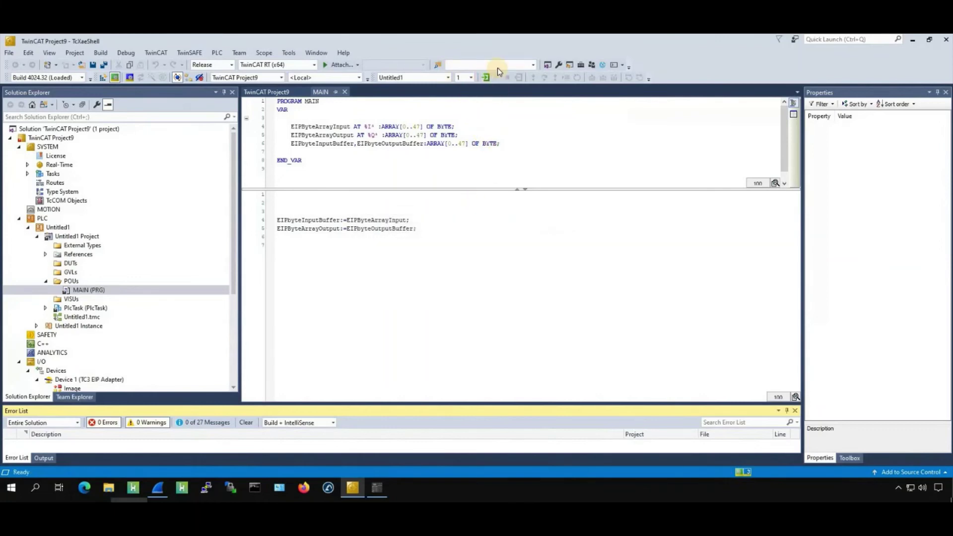
{"action": "left_click", "coordinate": [496, 77]}
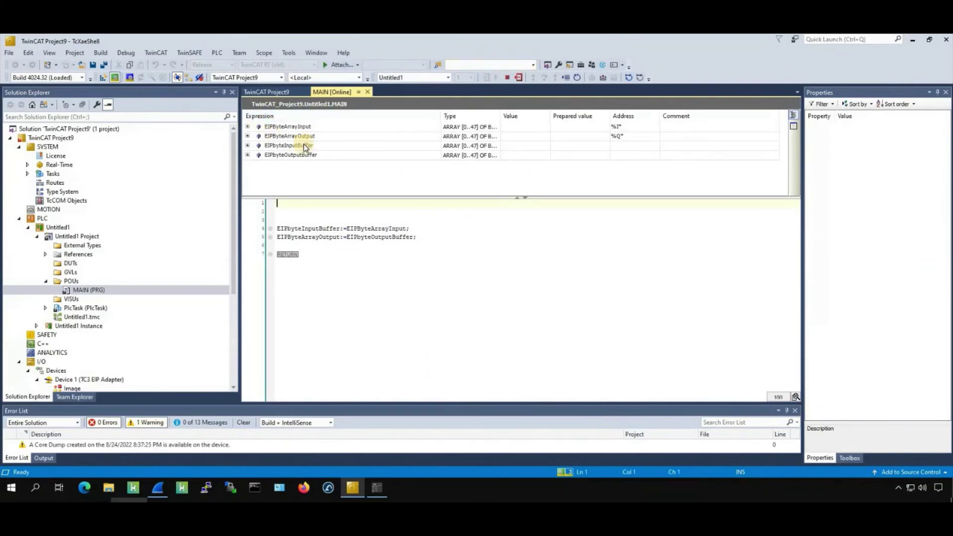
- Examine the online byte values of EIPByteArrayInput through its last element, and log out of the PLC
{"action": "left_click", "coordinate": [248, 127]}
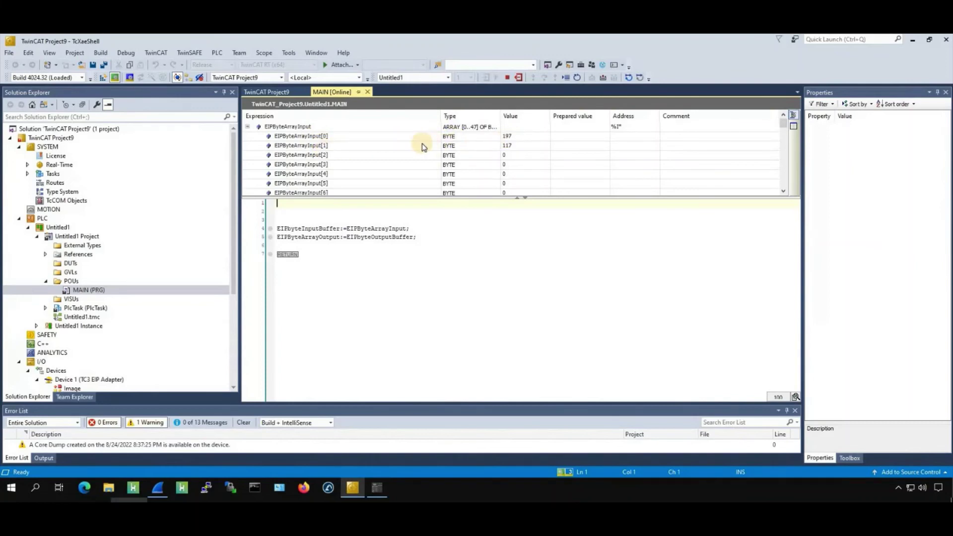
{"action": "scroll", "coordinate": [401, 156], "scroll_direction": "down", "scroll_amount": 2}
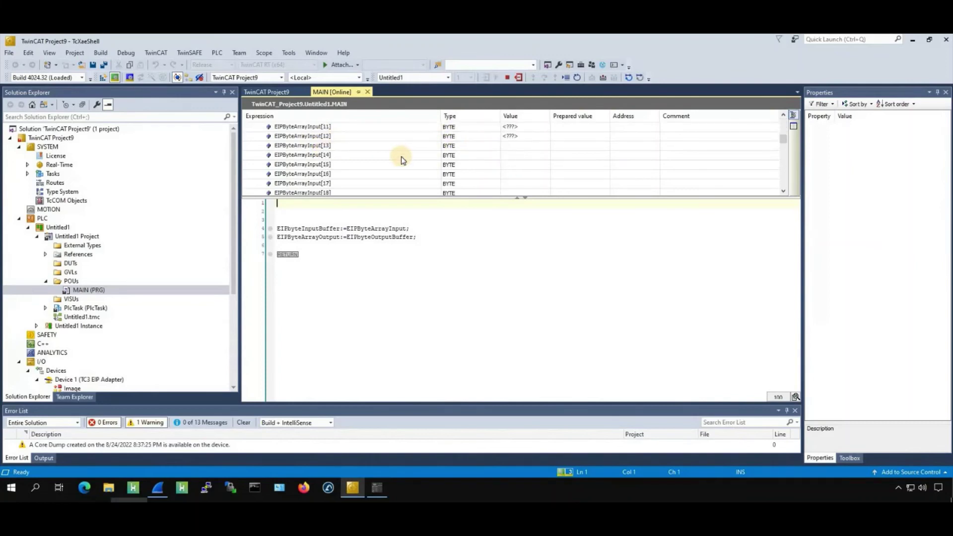
{"action": "scroll", "coordinate": [401, 156], "scroll_direction": "down", "scroll_amount": 13}
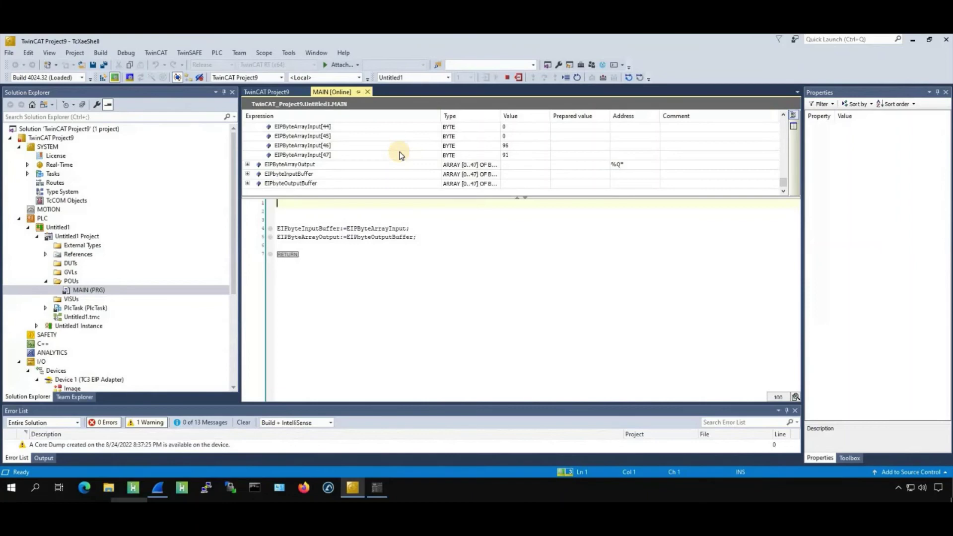
{"action": "left_click", "coordinate": [518, 76]}
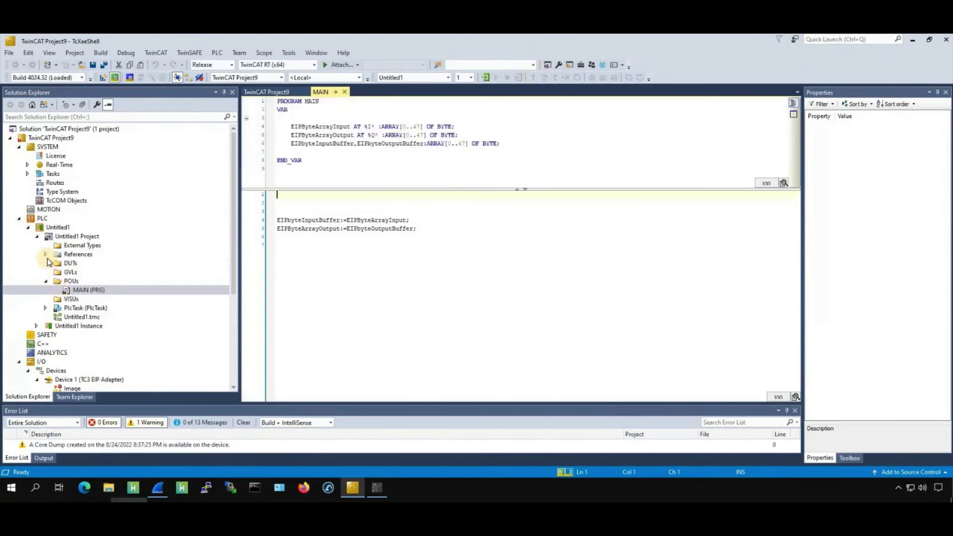
- Search the libraries for MEMMOVE and add the CAA Memory library to the PLC project's references
{"action": "left_click", "coordinate": [90, 256]}
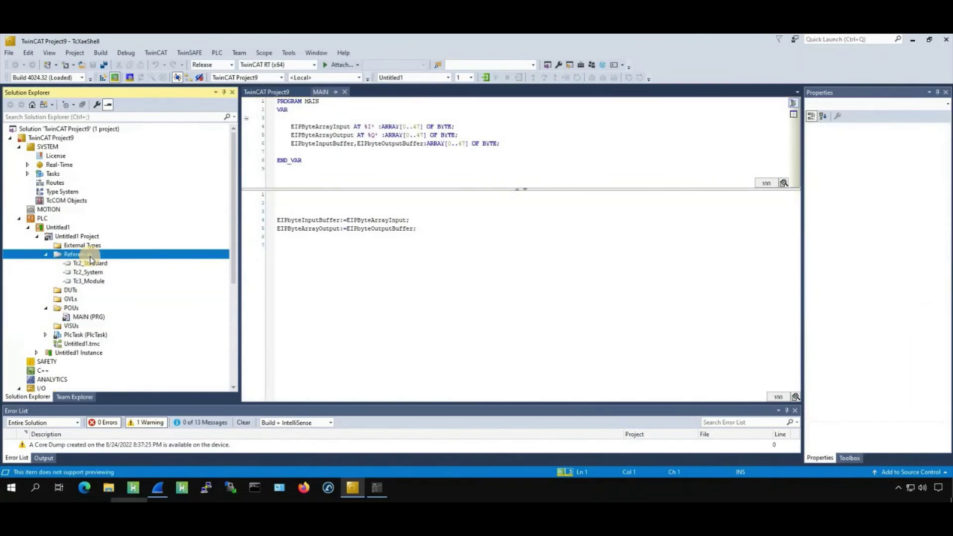
{"action": "right_click", "coordinate": [91, 256]}
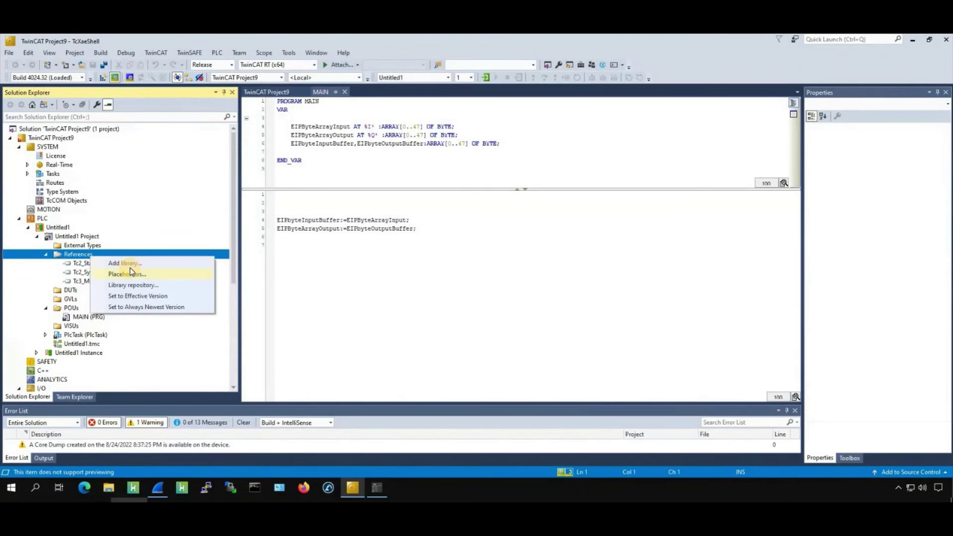
{"action": "left_click", "coordinate": [128, 264]}
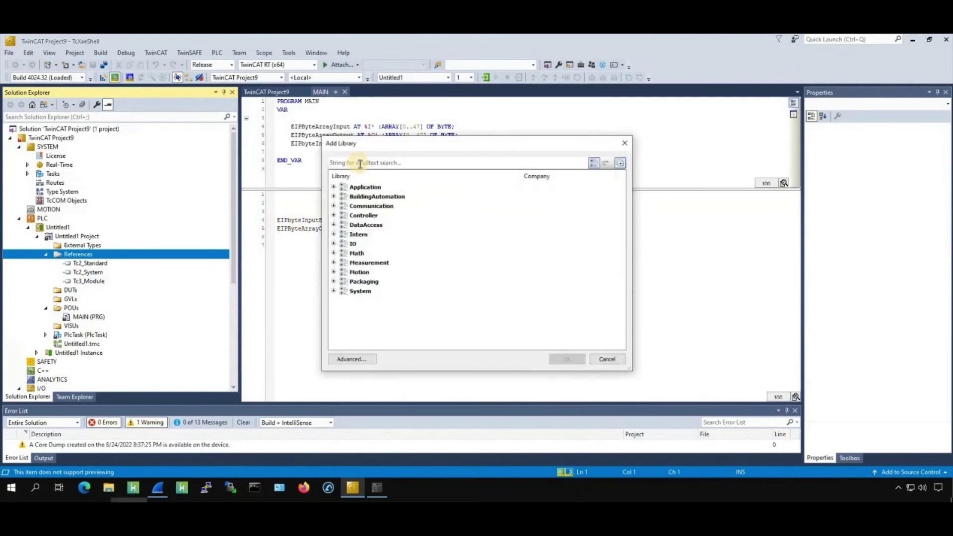
{"action": "left_click", "coordinate": [360, 163]}
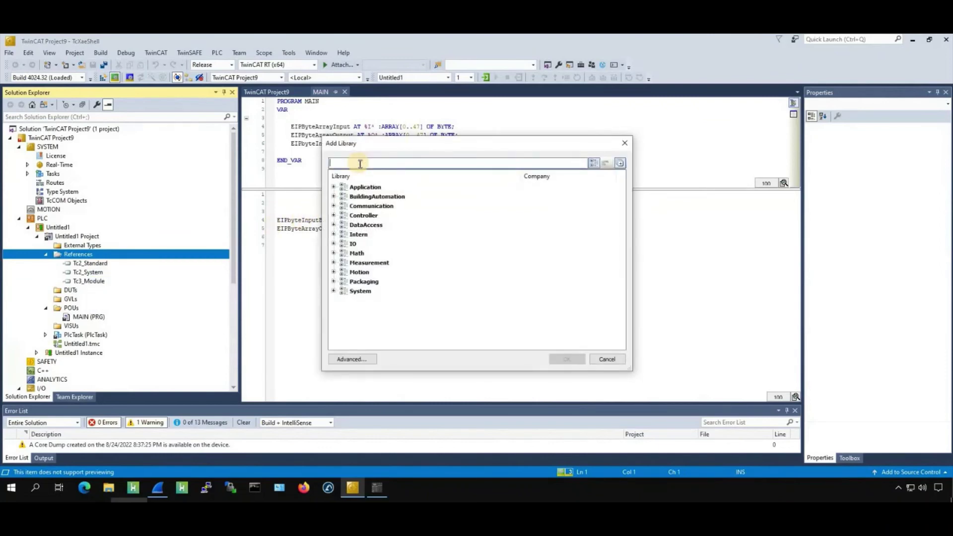
{"action": "type", "text": "MEMMOVE"}
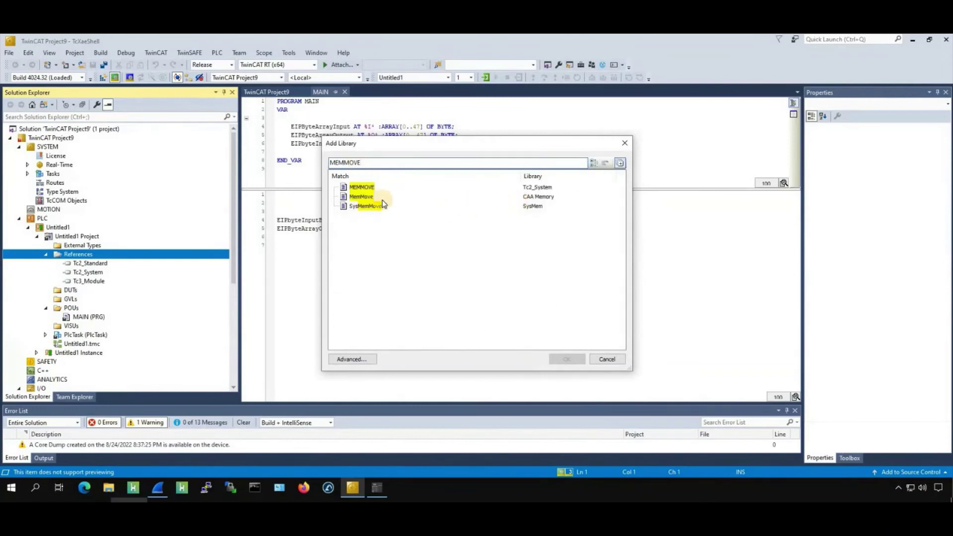
{"action": "left_click", "coordinate": [363, 199]}
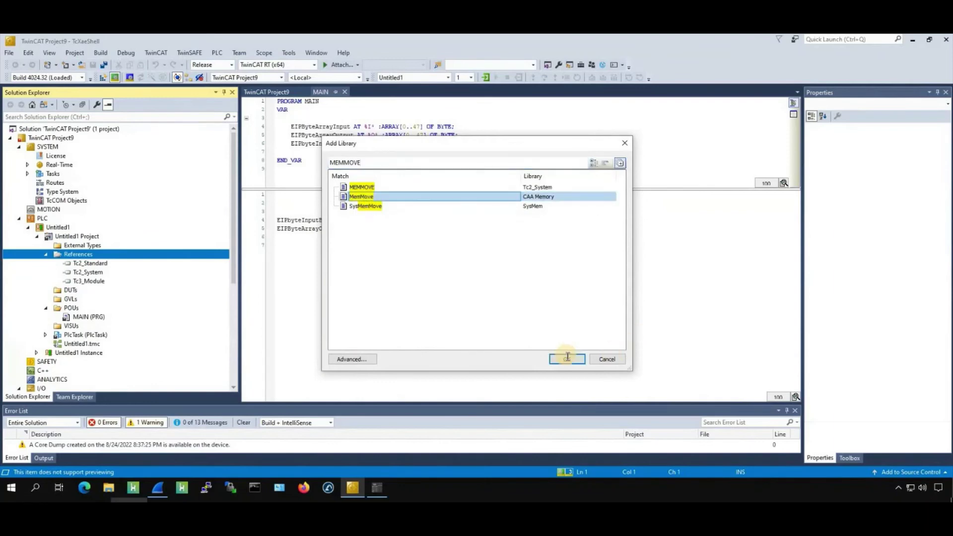
{"action": "left_click", "coordinate": [567, 359]}
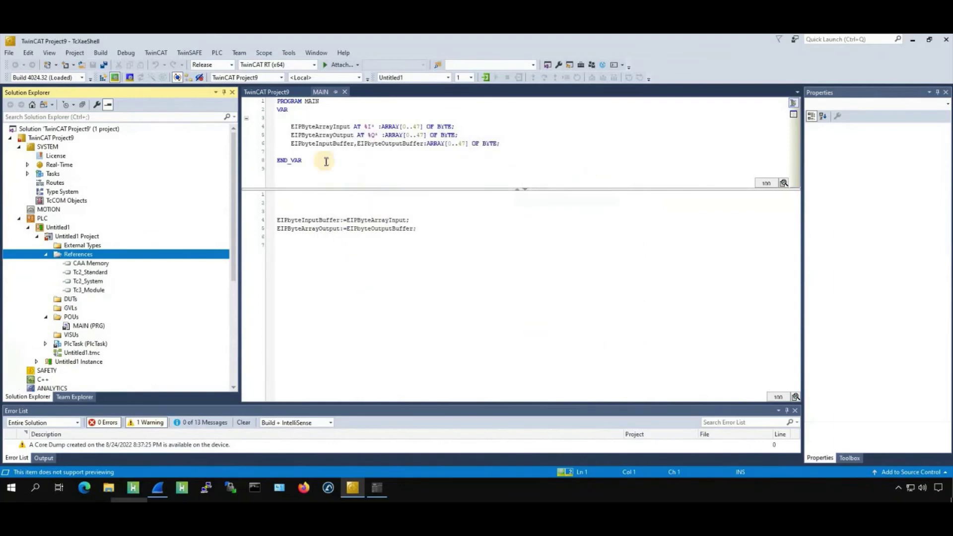
- Declare Value1 and Value2 as UINT variables in the MAIN program and save
{"action": "left_click", "coordinate": [402, 195]}
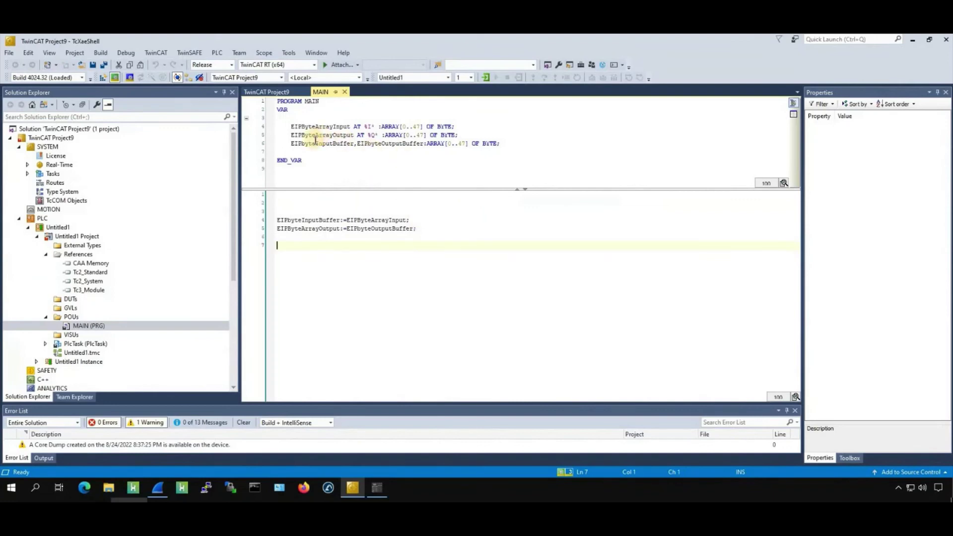
{"action": "left_click", "coordinate": [303, 151]}
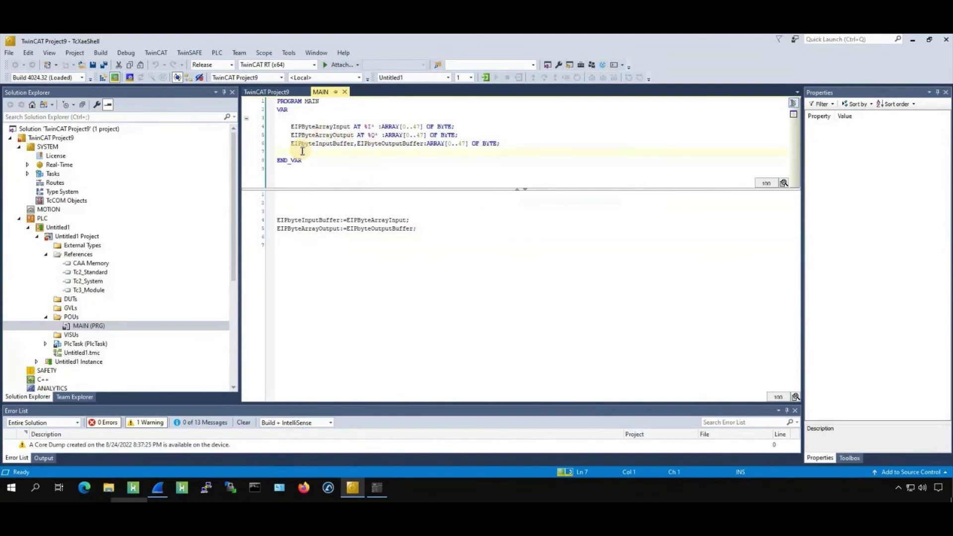
{"action": "key", "text": "Tab"}
{"action": "type", "text": "Val"}
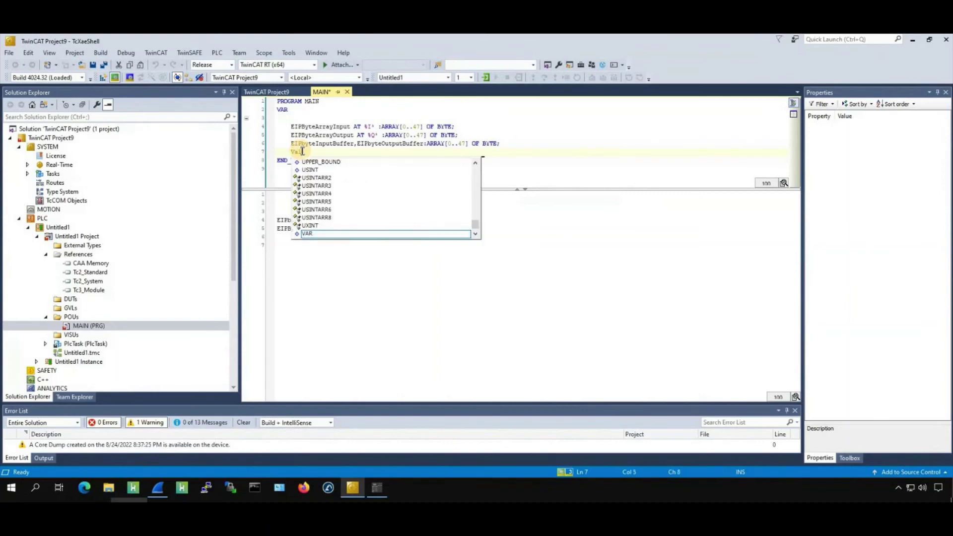
{"action": "type", "text": "ue:,Value"}
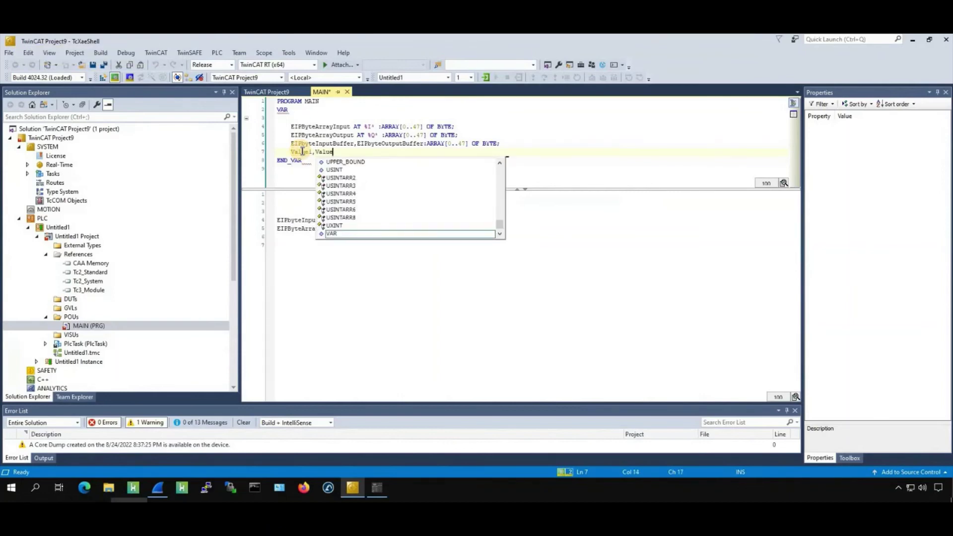
{"action": "type", "text": "2:"}
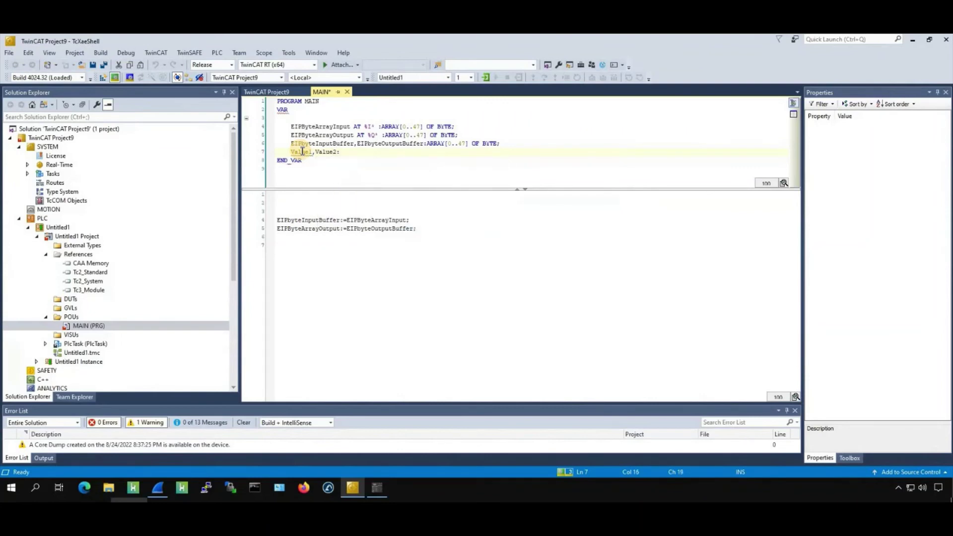
{"action": "type", "text": "UINT;"}
{"action": "key", "text": "Return"}
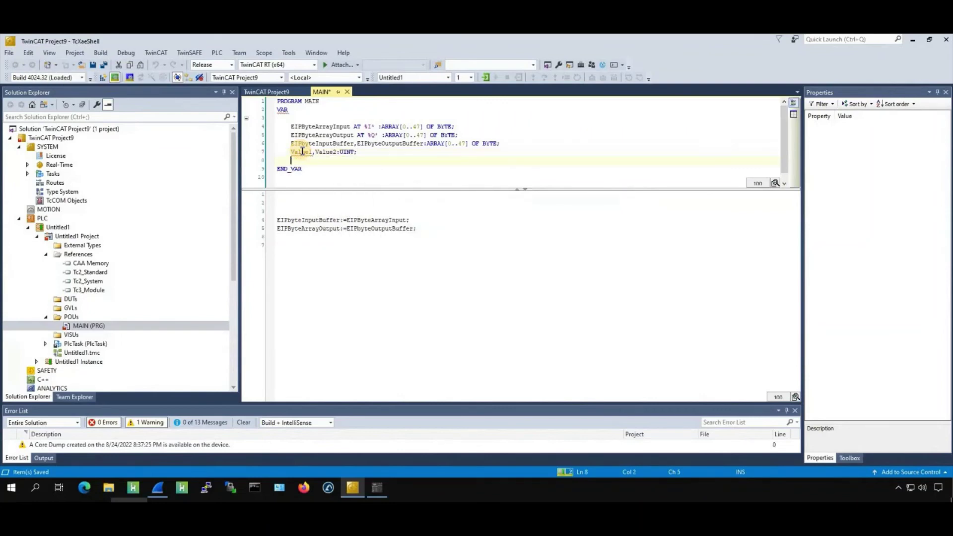
{"action": "key", "text": "ctrl+s"}
- Between the two buffer assignments in MAIN, add the lines Value1:=1234; and Value2:=9876; and save
{"action": "left_click", "coordinate": [428, 213]}
{"action": "left_click", "coordinate": [427, 219]}
{"action": "key", "text": "Return"}
{"action": "key", "text": "Return"}
{"action": "key", "text": "Return"}
{"action": "key", "text": "Return"}
{"action": "key", "text": "Return"}
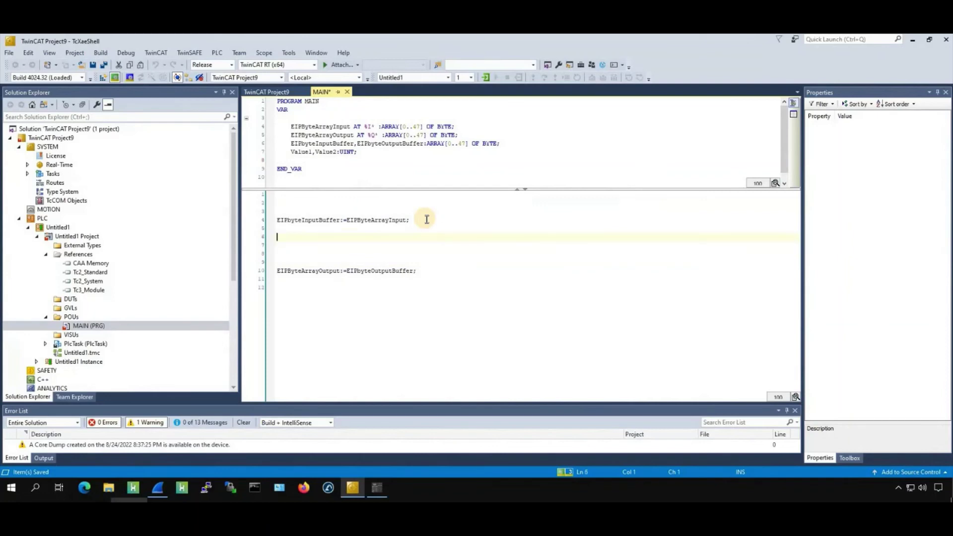
{"action": "type", "text": "Value1:=1234;"}
{"action": "key", "text": "Return"}
{"action": "type", "text": "Value2"}
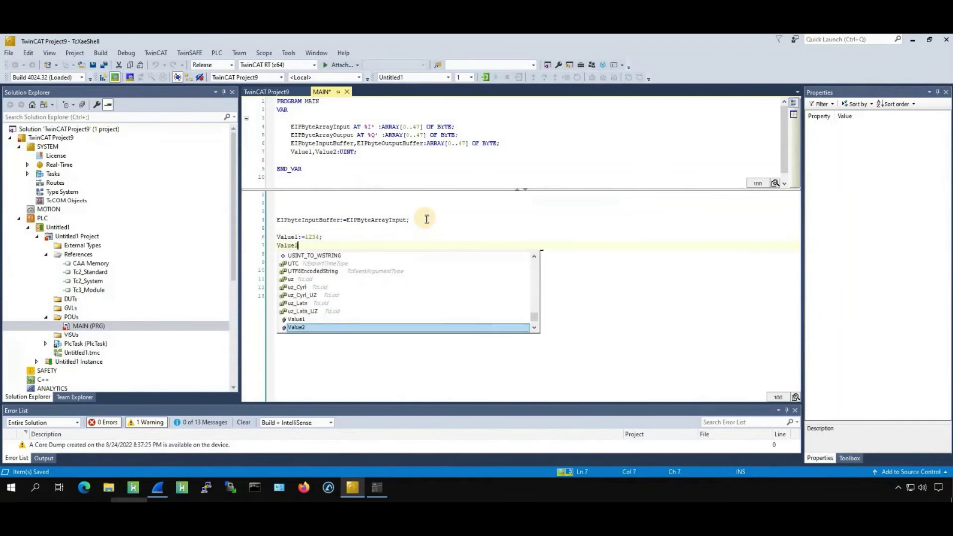
{"action": "key", "text": "Escape"}
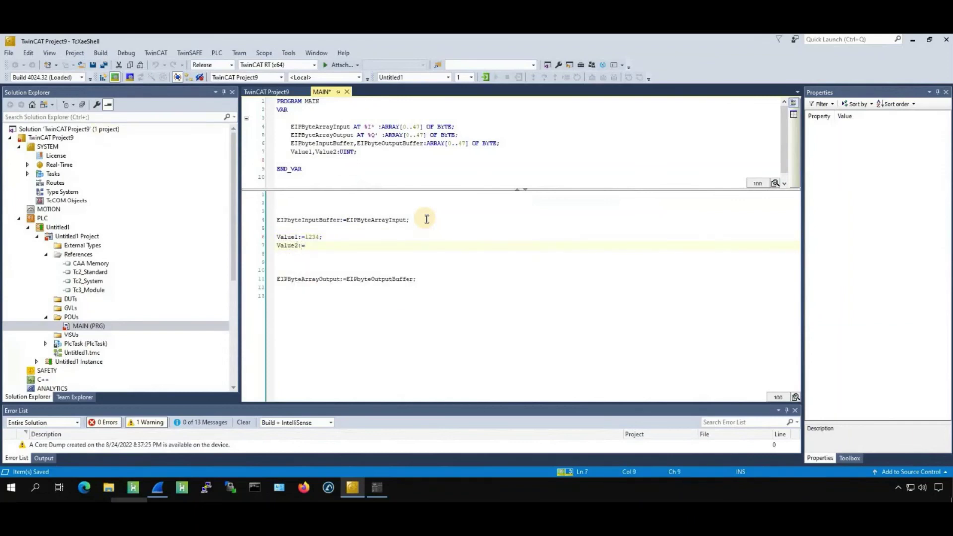
{"action": "type", "text": ":=5"}
{"action": "type", "text": "87"}
{"action": "key", "text": "ctrl+s"}
- Begin a MEM.MemMove function call on line 10, below the Value1 and Value2 assignments
{"action": "key", "text": "Return"}
{"action": "key", "text": "Return"}
{"action": "key", "text": "Return"}
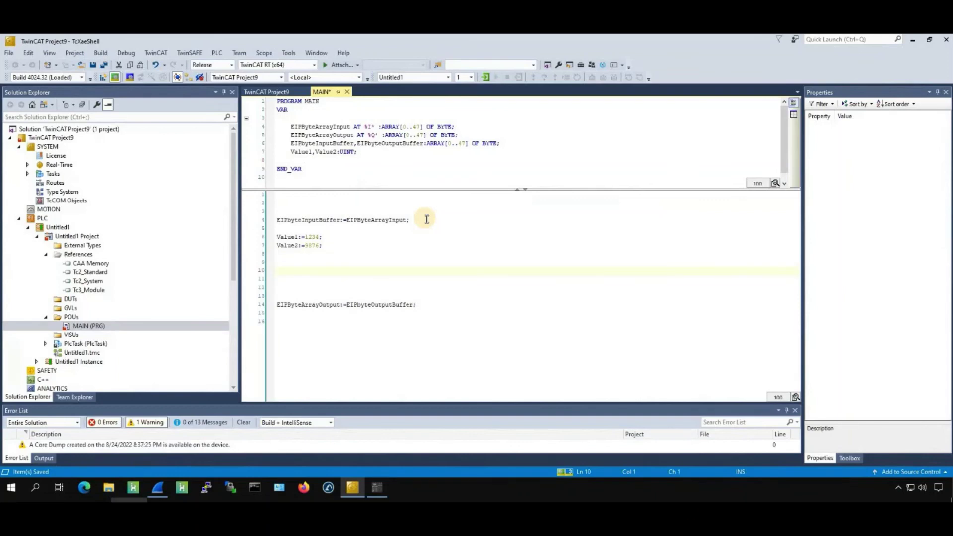
{"action": "type", "text": "EI"}
{"action": "key", "text": "BackSpace"}
{"action": "key", "text": "BackSpace"}
{"action": "type", "text": "Mem"}
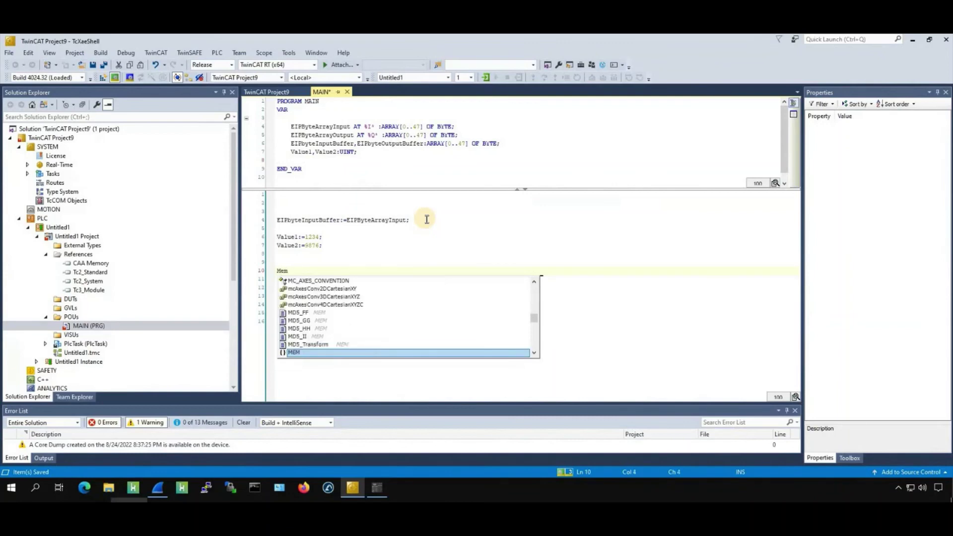
{"action": "type", "text": "."}
{"action": "type", "text": "me"}
{"action": "type", "text": "mm"}
{"action": "type", "text": "("}
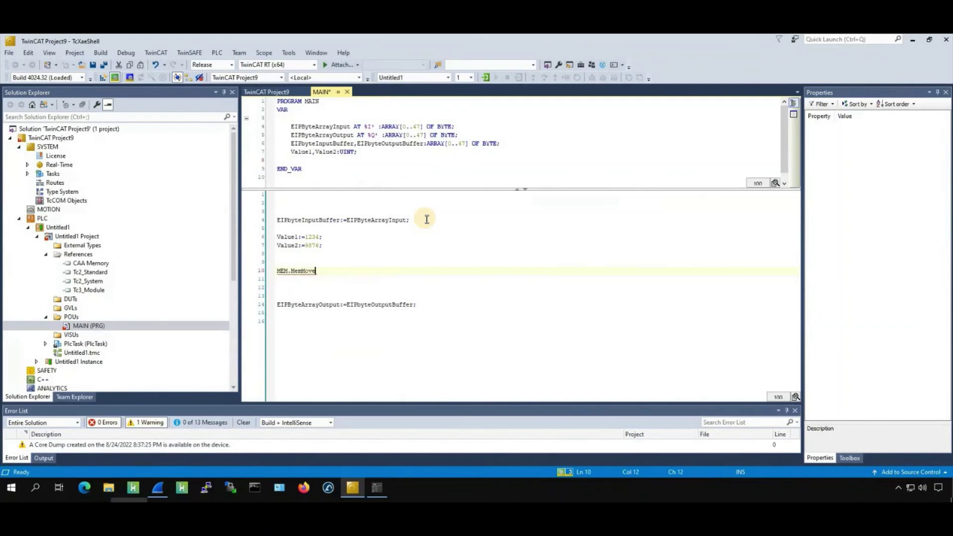
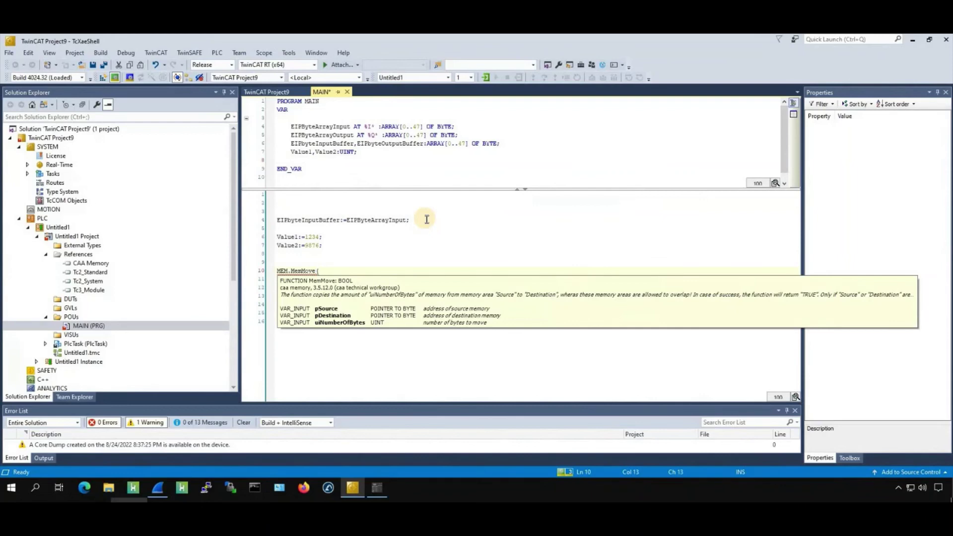
- Set the MemMove call's pSource parameter to ADR(Value1)
{"action": "type", "text": "ADR"}
{"action": "type", "text": "("}
{"action": "key", "text": "BackSpace"}
{"action": "key", "text": "BackSpace"}
{"action": "key", "text": "BackSpace"}
{"action": "key", "text": "BackSpace"}
{"action": "type", "text": "ps"}
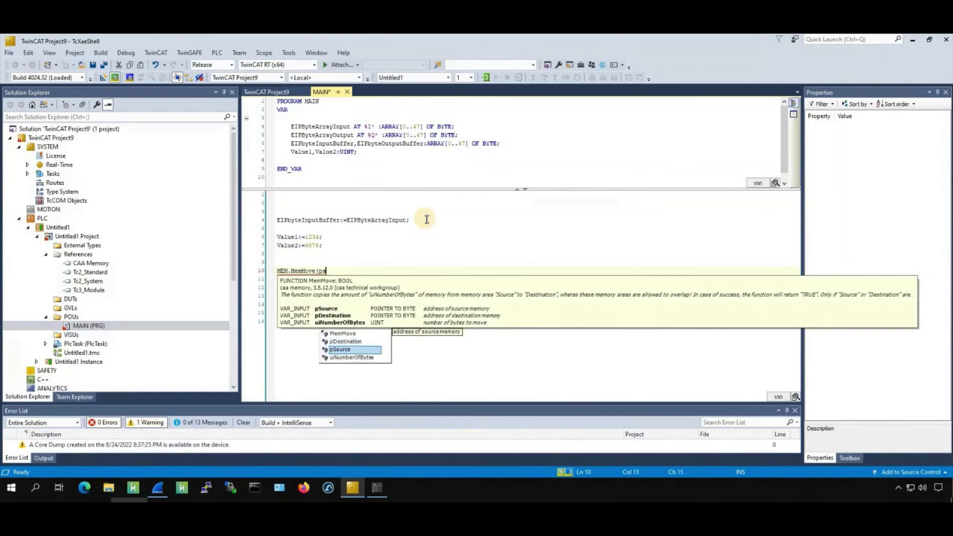
{"action": "key", "text": "Return"}
{"action": "type", "text": ":=ADR"}
{"action": "key", "text": "Escape"}
{"action": "type", "text": "(Value1)"}
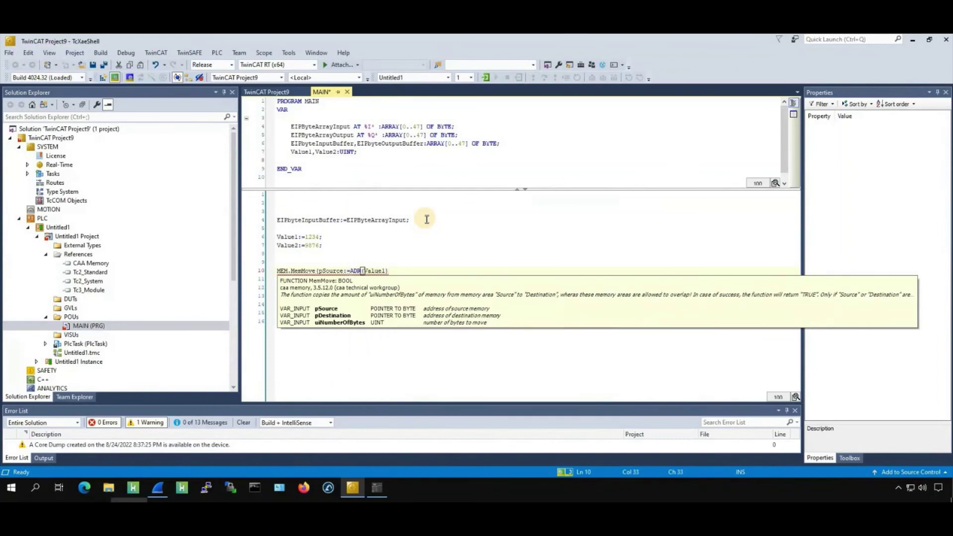
- Add the pDestination parameter to the MemMove call as ADR(EIPbyteOutputBuffer[0])
{"action": "type", "text": ",Pde"}
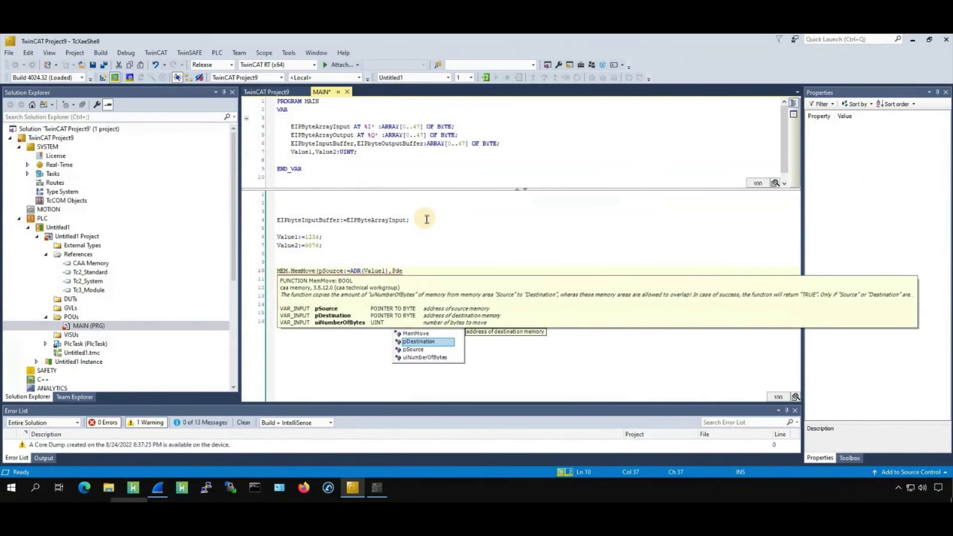
{"action": "key", "text": "Return"}
{"action": "type", "text": ":=ADR("}
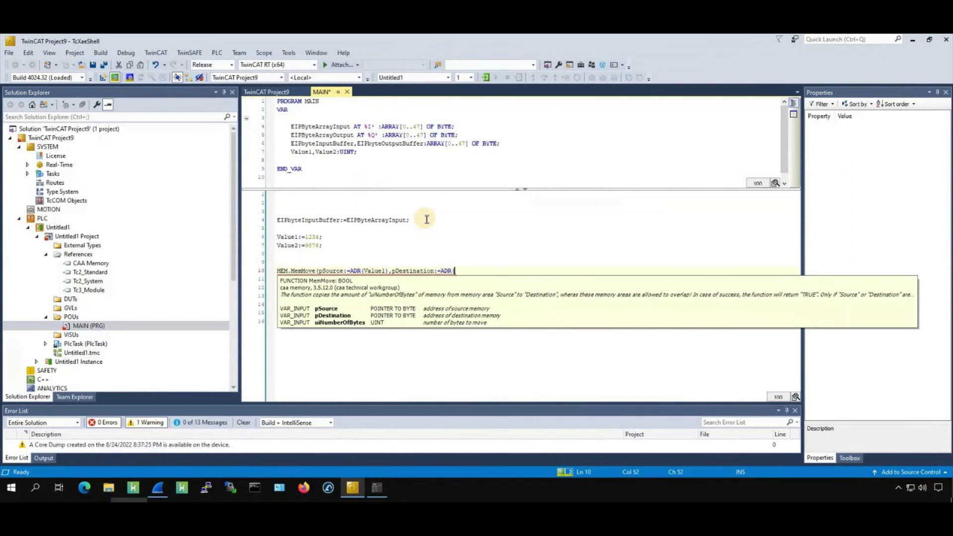
{"action": "type", "text": "EI"}
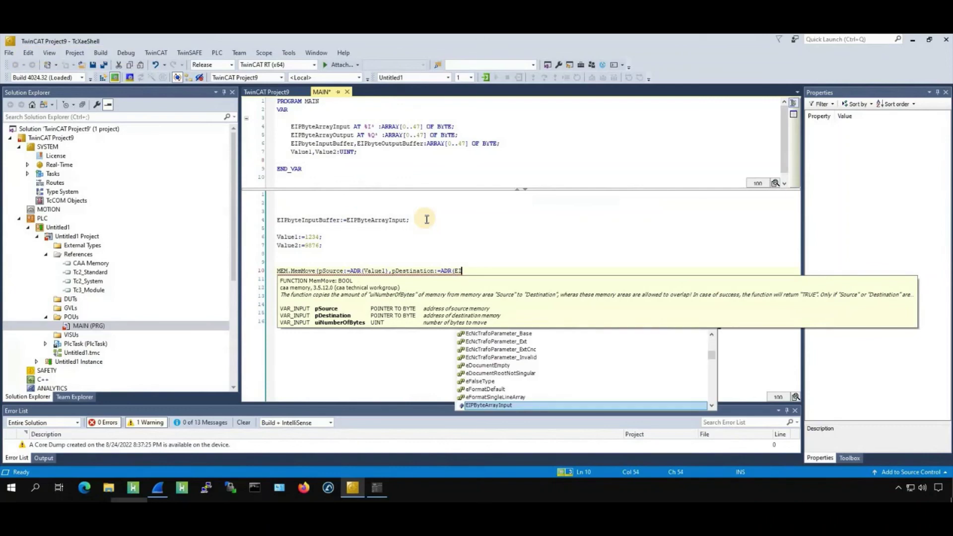
{"action": "type", "text": "Pbyt"}
{"action": "key", "text": "Down"}
{"action": "key", "text": "Down"}
{"action": "key", "text": "Down"}
{"action": "key", "text": "Return"}
{"action": "type", "text": "[0]),"}
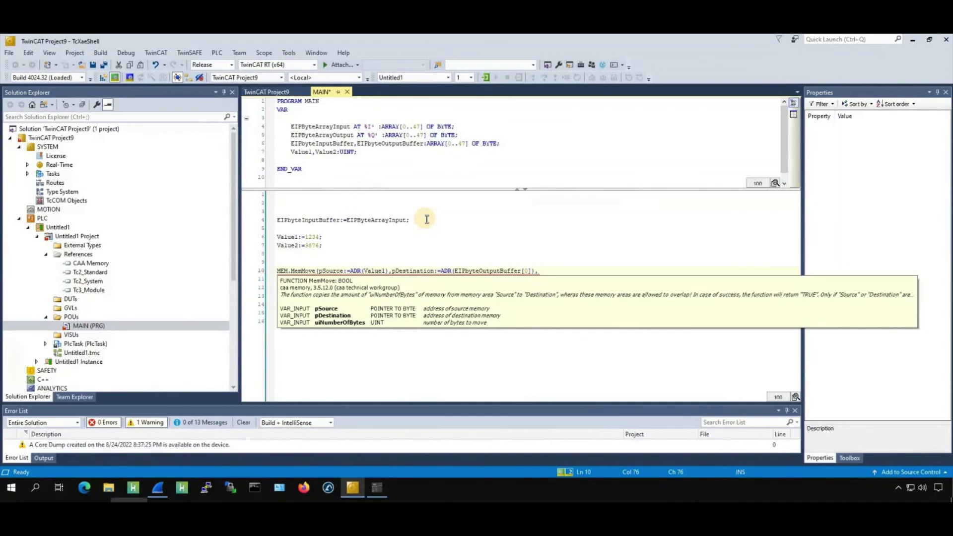
- Complete the MemMove call with uiNumberOfBytes:=2 and save the program
{"action": "type", "text": "Ui"}
{"action": "key", "text": "Return"}
{"action": "type", "text": ":=2);"}
{"action": "key", "text": "ctrl+s"}
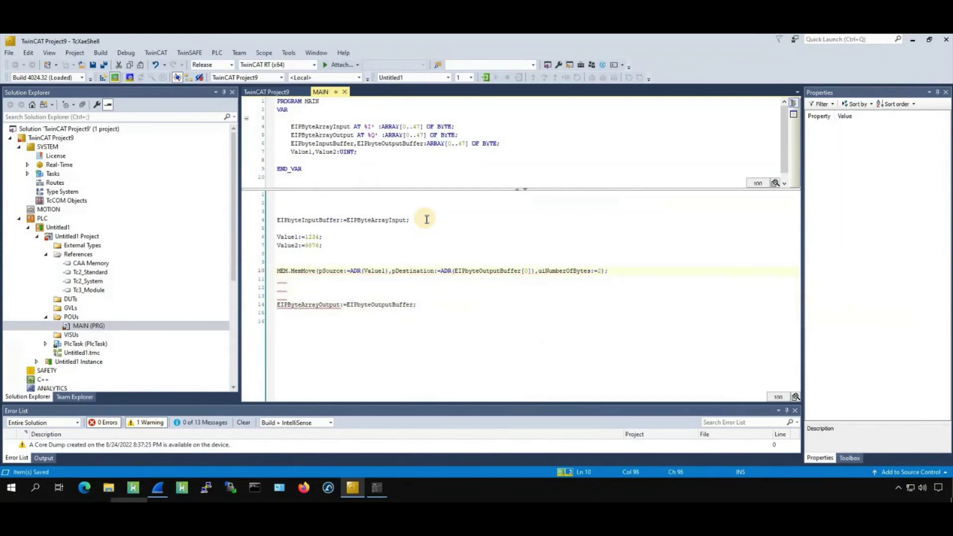
- Duplicate the MEM.MemMove call from line 10 onto line 12, above the EIPByteArrayOutput assignment
{"action": "left_click", "coordinate": [279, 266], "text": "shift"}
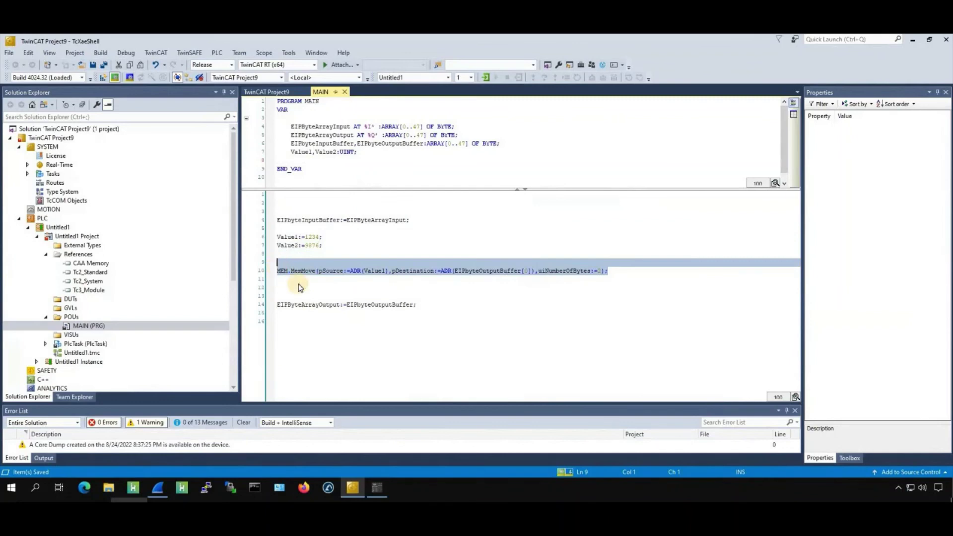
{"action": "left_click", "coordinate": [278, 271], "text": "shift"}
{"action": "key", "text": "ctrl+c"}
{"action": "left_click", "coordinate": [301, 286]}
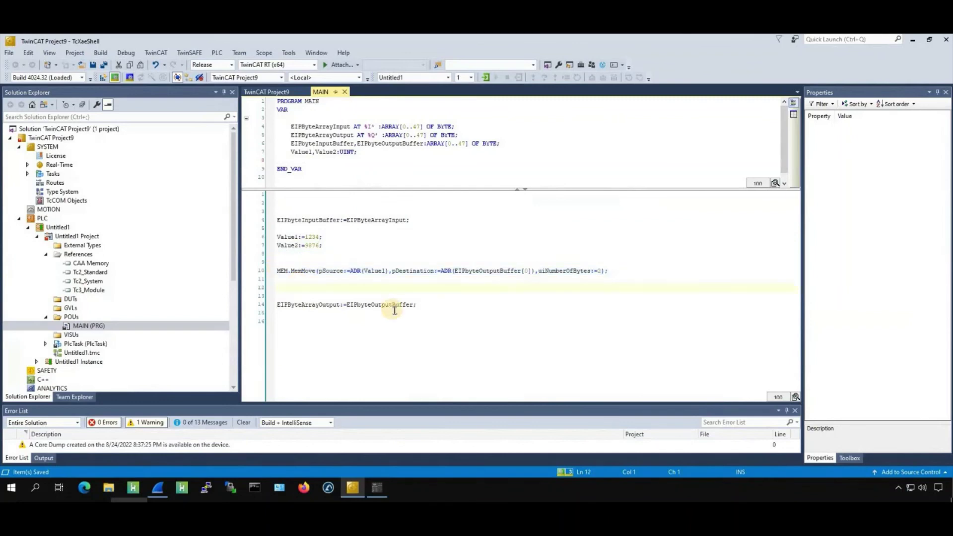
{"action": "key", "text": "ctrl+v"}
- Change the second MemMove call's source to ADR(Value2) and its destination to ADR(EIPbyteOutputBuffer[46])
{"action": "left_click", "coordinate": [388, 288]}
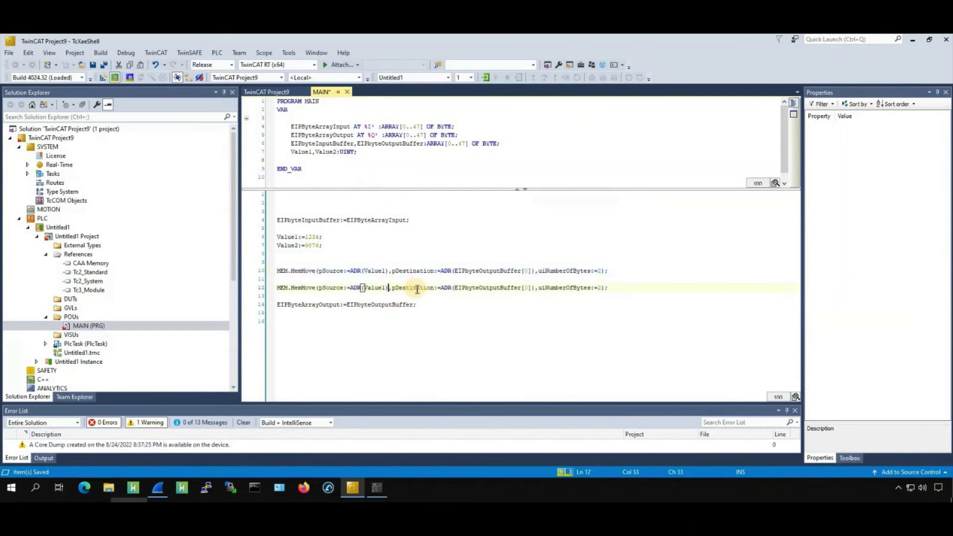
{"action": "key", "text": "BackSpace"}
{"action": "type", "text": "2"}
{"action": "left_click", "coordinate": [529, 288]}
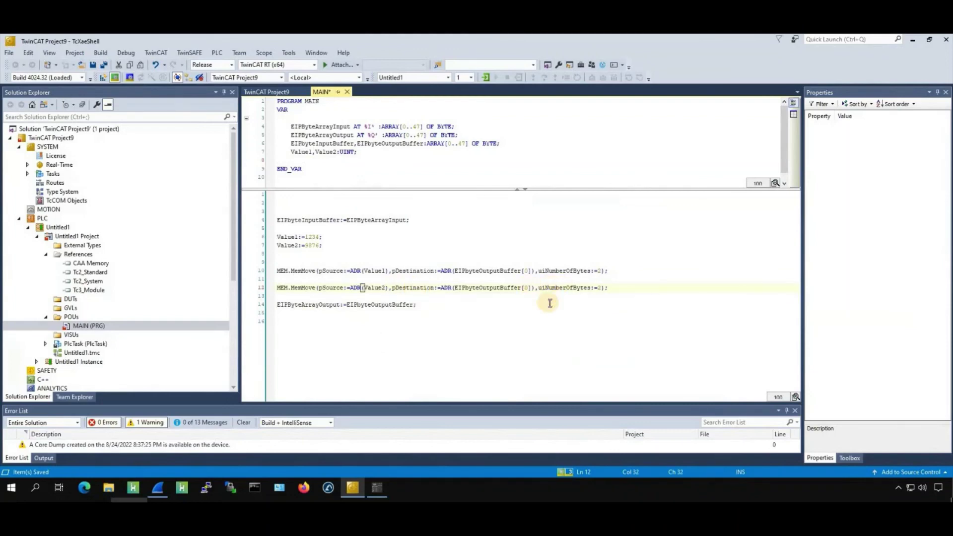
{"action": "type", "text": "26"}
- Save the program and log in to the PLC to load the code changes
{"action": "key", "text": "ctrl+s"}
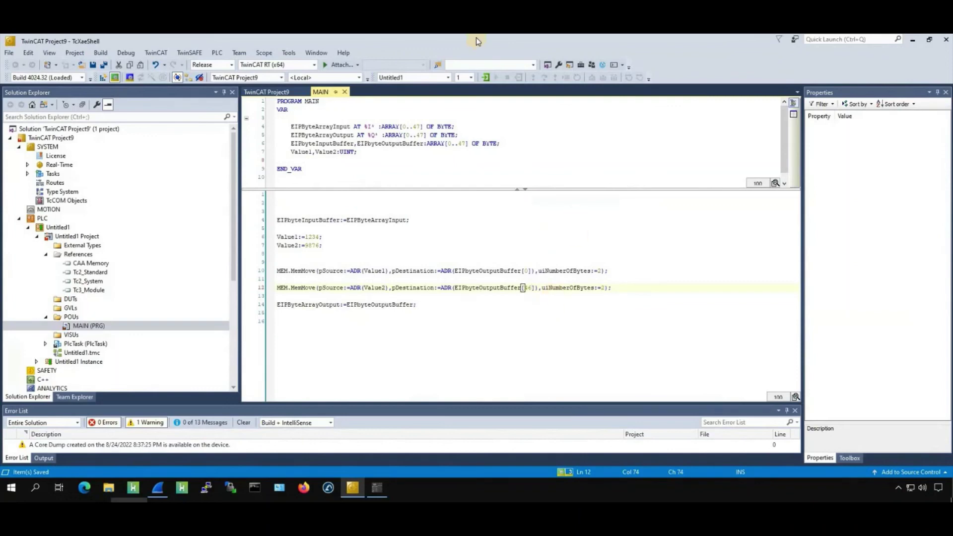
{"action": "key", "text": "ctrl+F8"}
{"action": "left_click", "coordinate": [455, 304]}
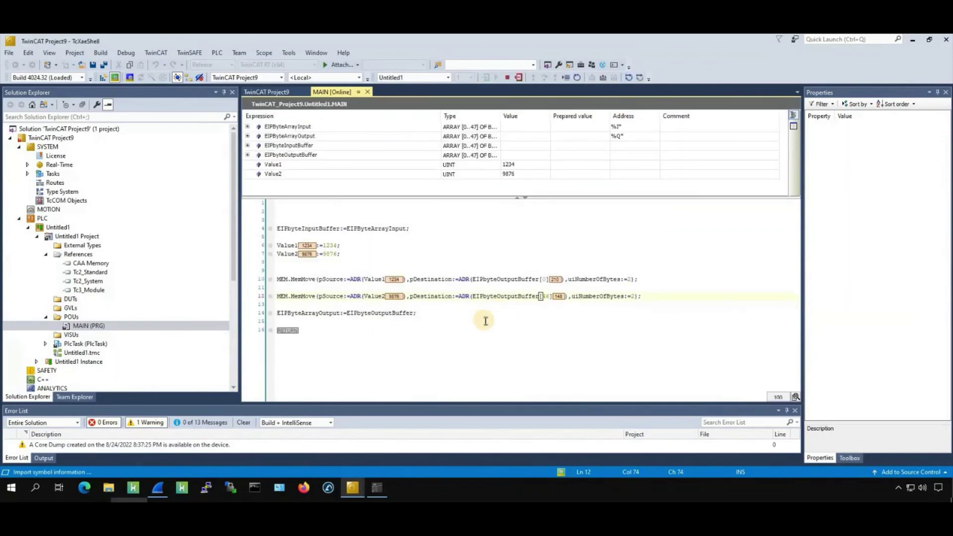
- Switch to KV STUDIO and set the KV-8000 project to Monitor mode
{"action": "left_click", "coordinate": [376, 486]}
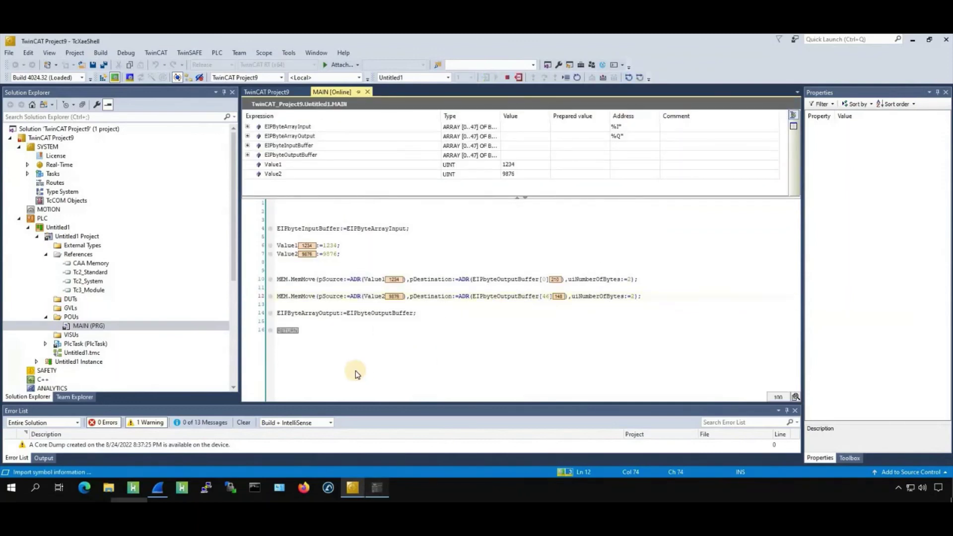
{"action": "left_click", "coordinate": [25, 117]}
{"action": "left_click", "coordinate": [374, 74]}
{"action": "left_click", "coordinate": [368, 91]}
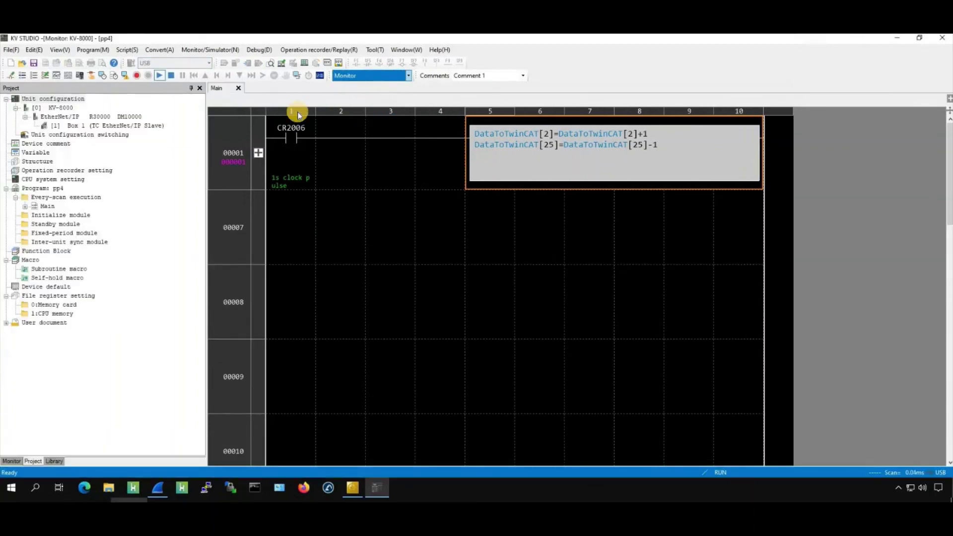
- Open the sensor IO monitor for Box 1 (TC EtherNet/IP Slave) and examine the current values of devices W02 and W019
{"action": "double_click", "coordinate": [76, 127]}
{"action": "left_click_drag", "start_coordinate": [113, 52], "coordinate": [435, 140]}
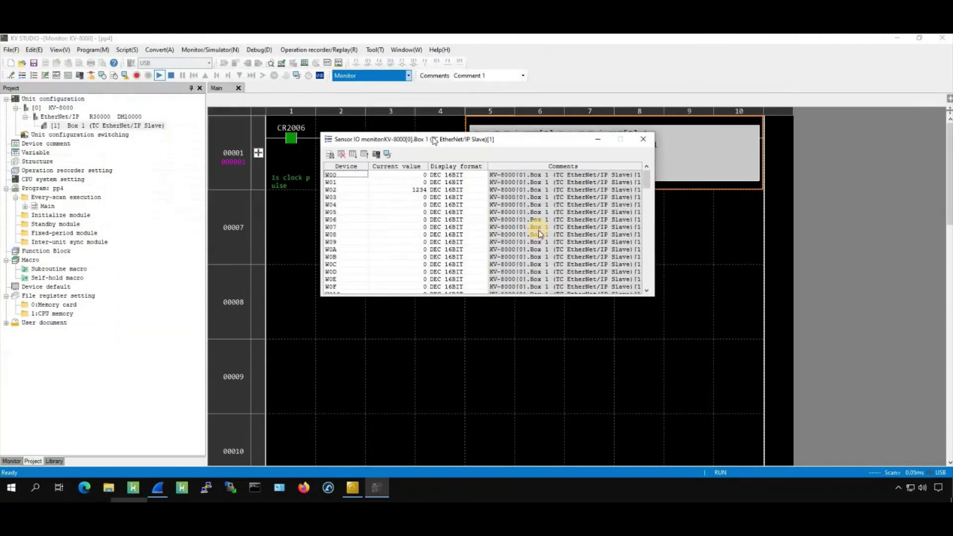
{"action": "left_click_drag", "start_coordinate": [538, 228], "coordinate": [581, 235]}
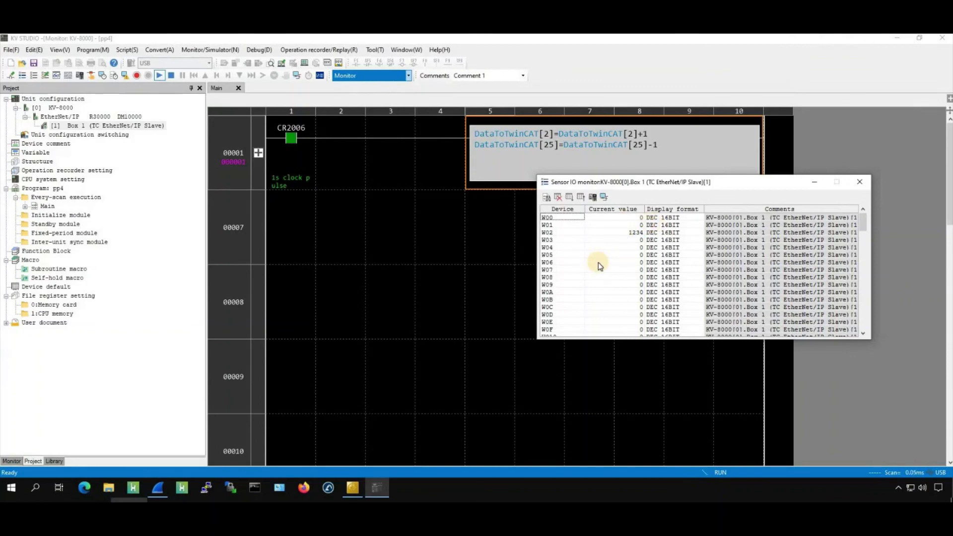
{"action": "scroll", "coordinate": [599, 267], "scroll_direction": "down", "scroll_amount": 1}
{"action": "scroll", "coordinate": [600, 267], "scroll_direction": "down", "scroll_amount": 5}
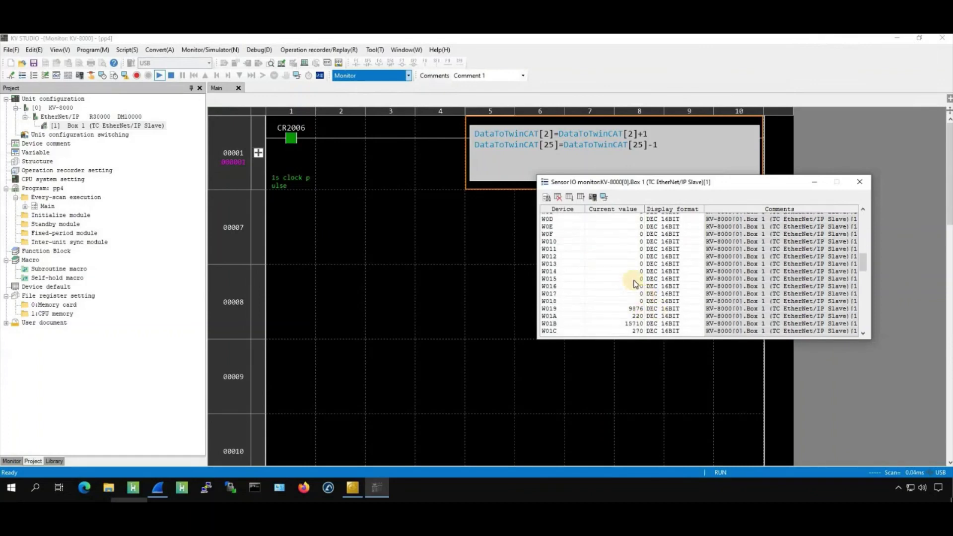
{"action": "scroll", "coordinate": [629, 287], "scroll_direction": "down", "scroll_amount": 1}
{"action": "scroll", "coordinate": [631, 288], "scroll_direction": "up", "scroll_amount": 2}
{"action": "scroll", "coordinate": [663, 249], "scroll_direction": "up", "scroll_amount": 4}
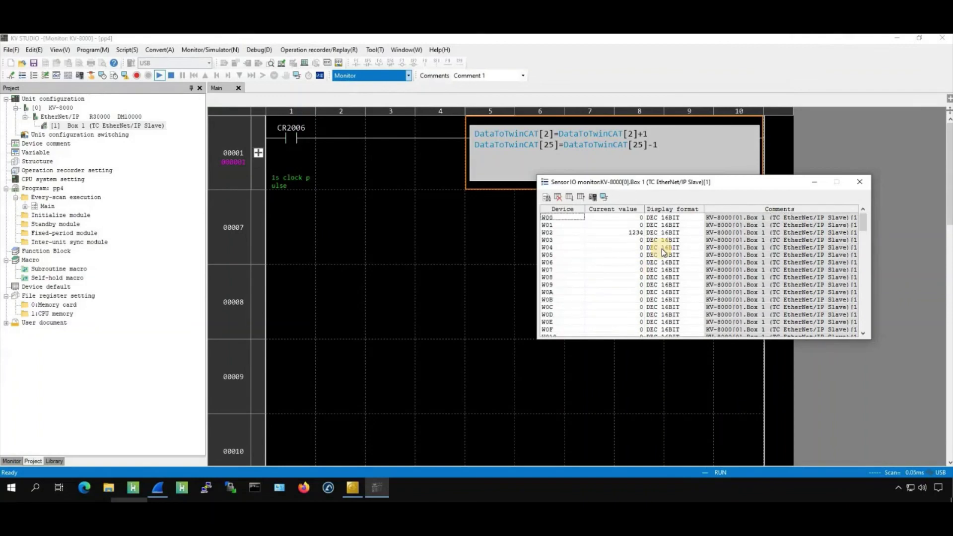